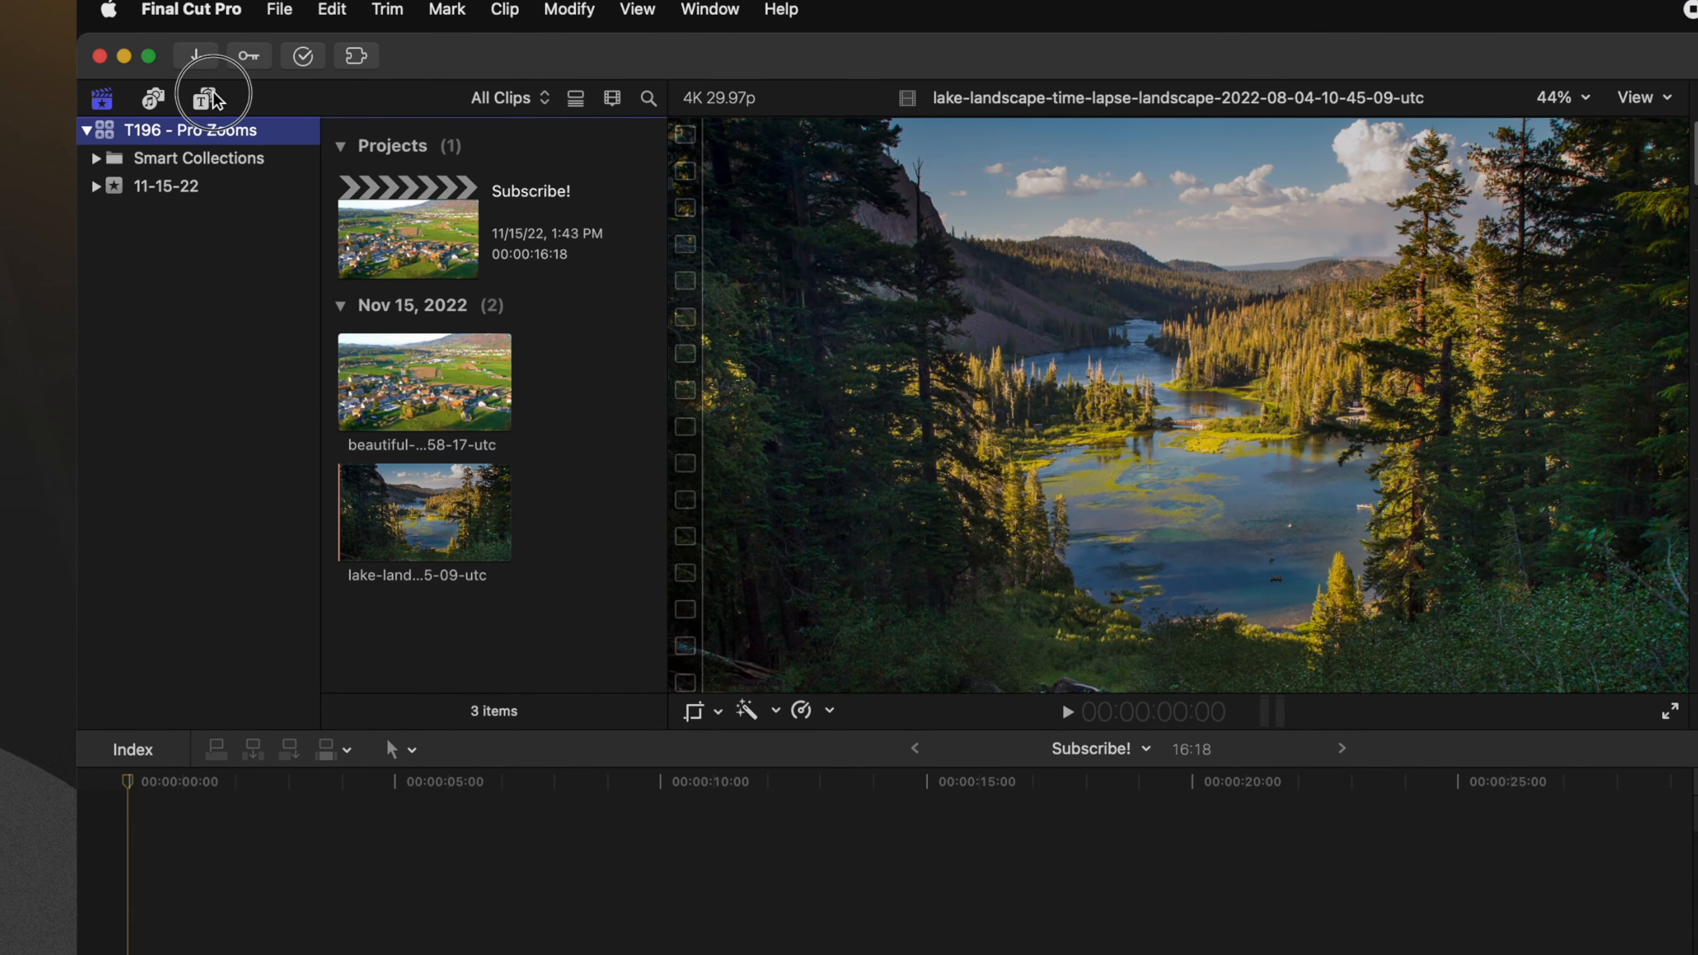
Add the Pro Zoom title from the FCB's Pro Zooms titles above the village clip at the start of the timeline
{"action": "left_click", "coordinate": [211, 98]}
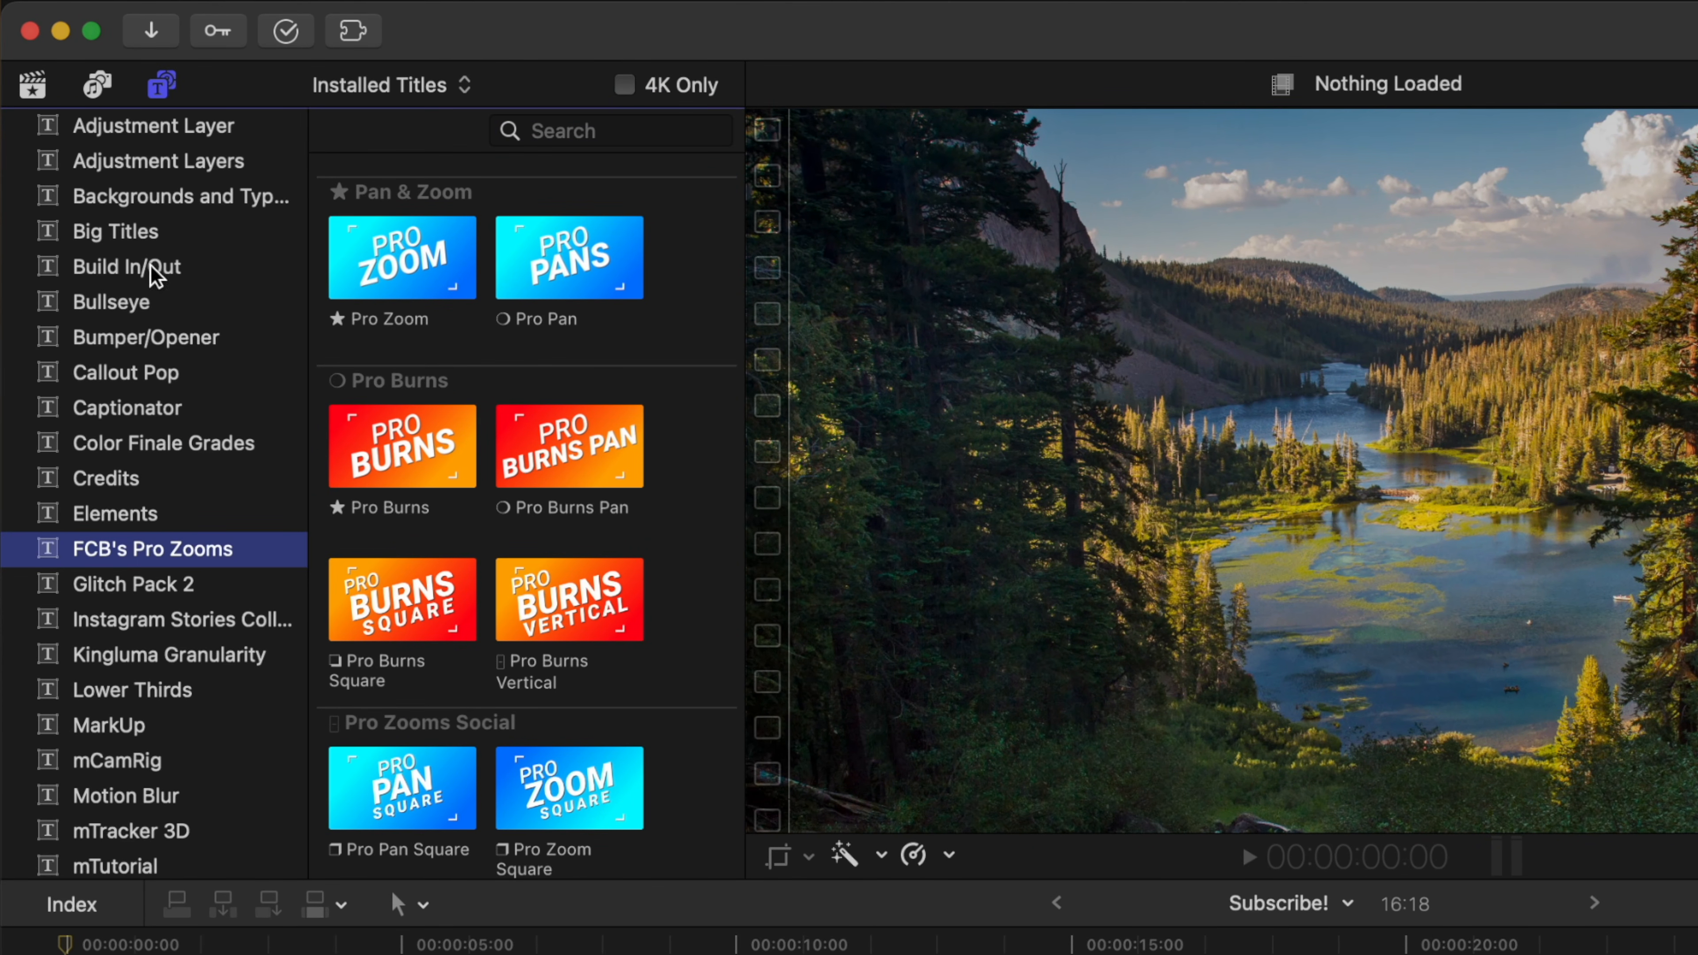
{"action": "left_click", "coordinate": [170, 85]}
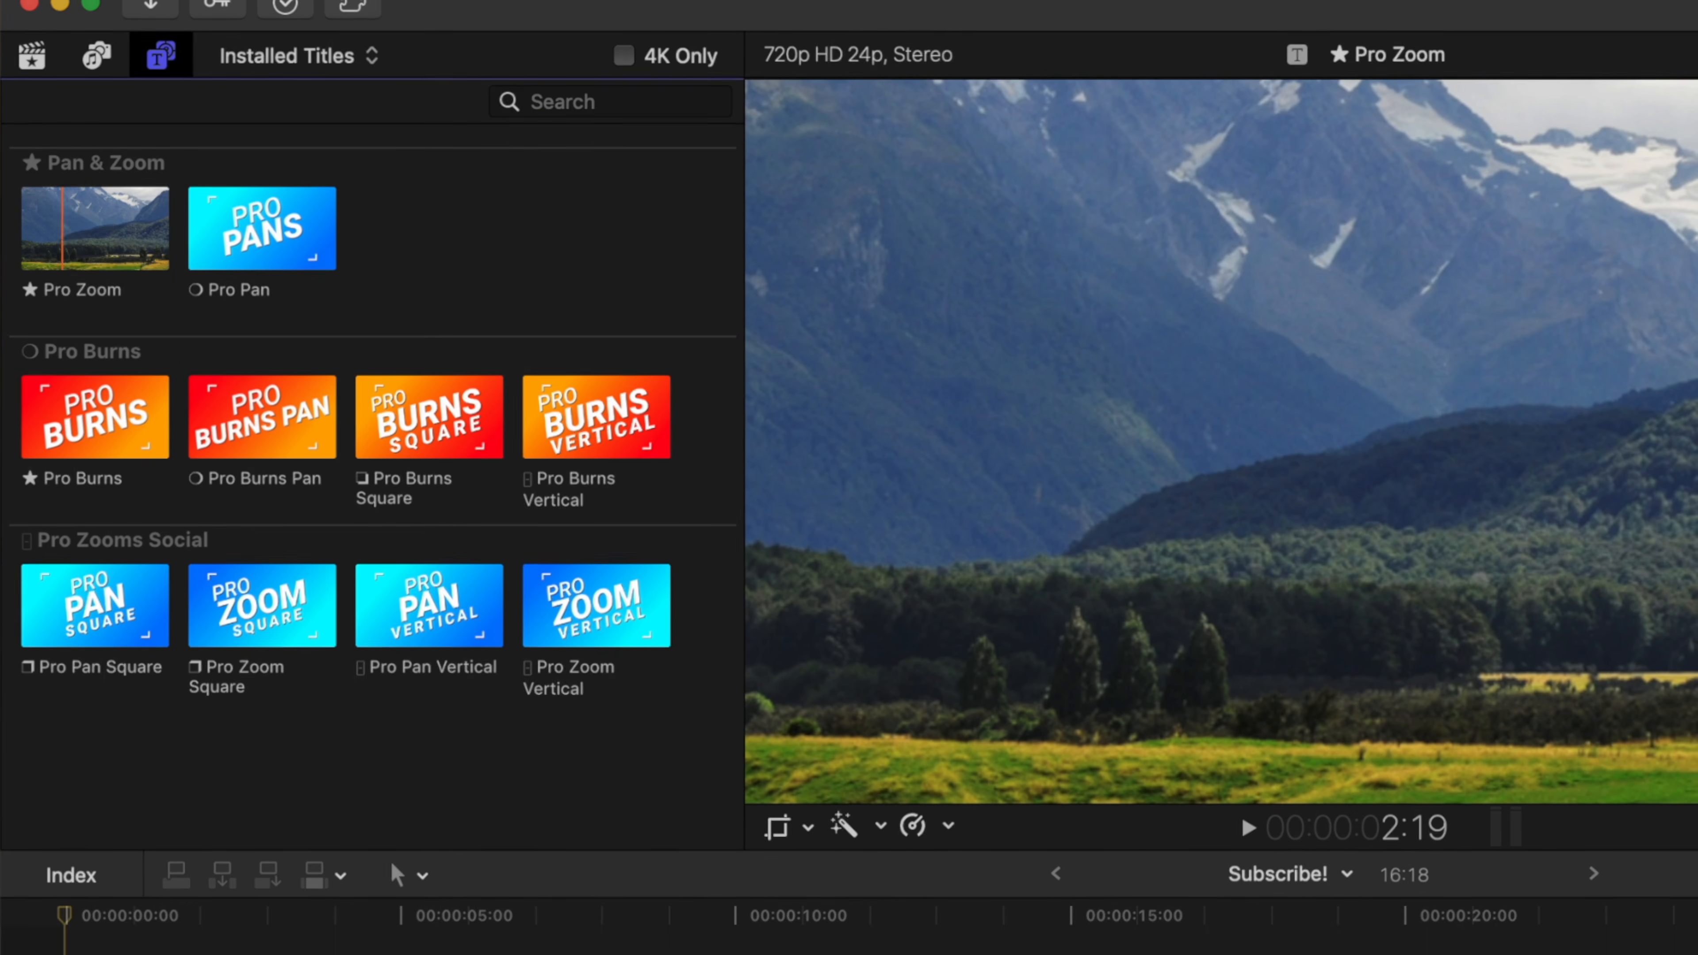
{"action": "left_click_drag", "start_coordinate": [95, 227], "coordinate": [52, 512]}
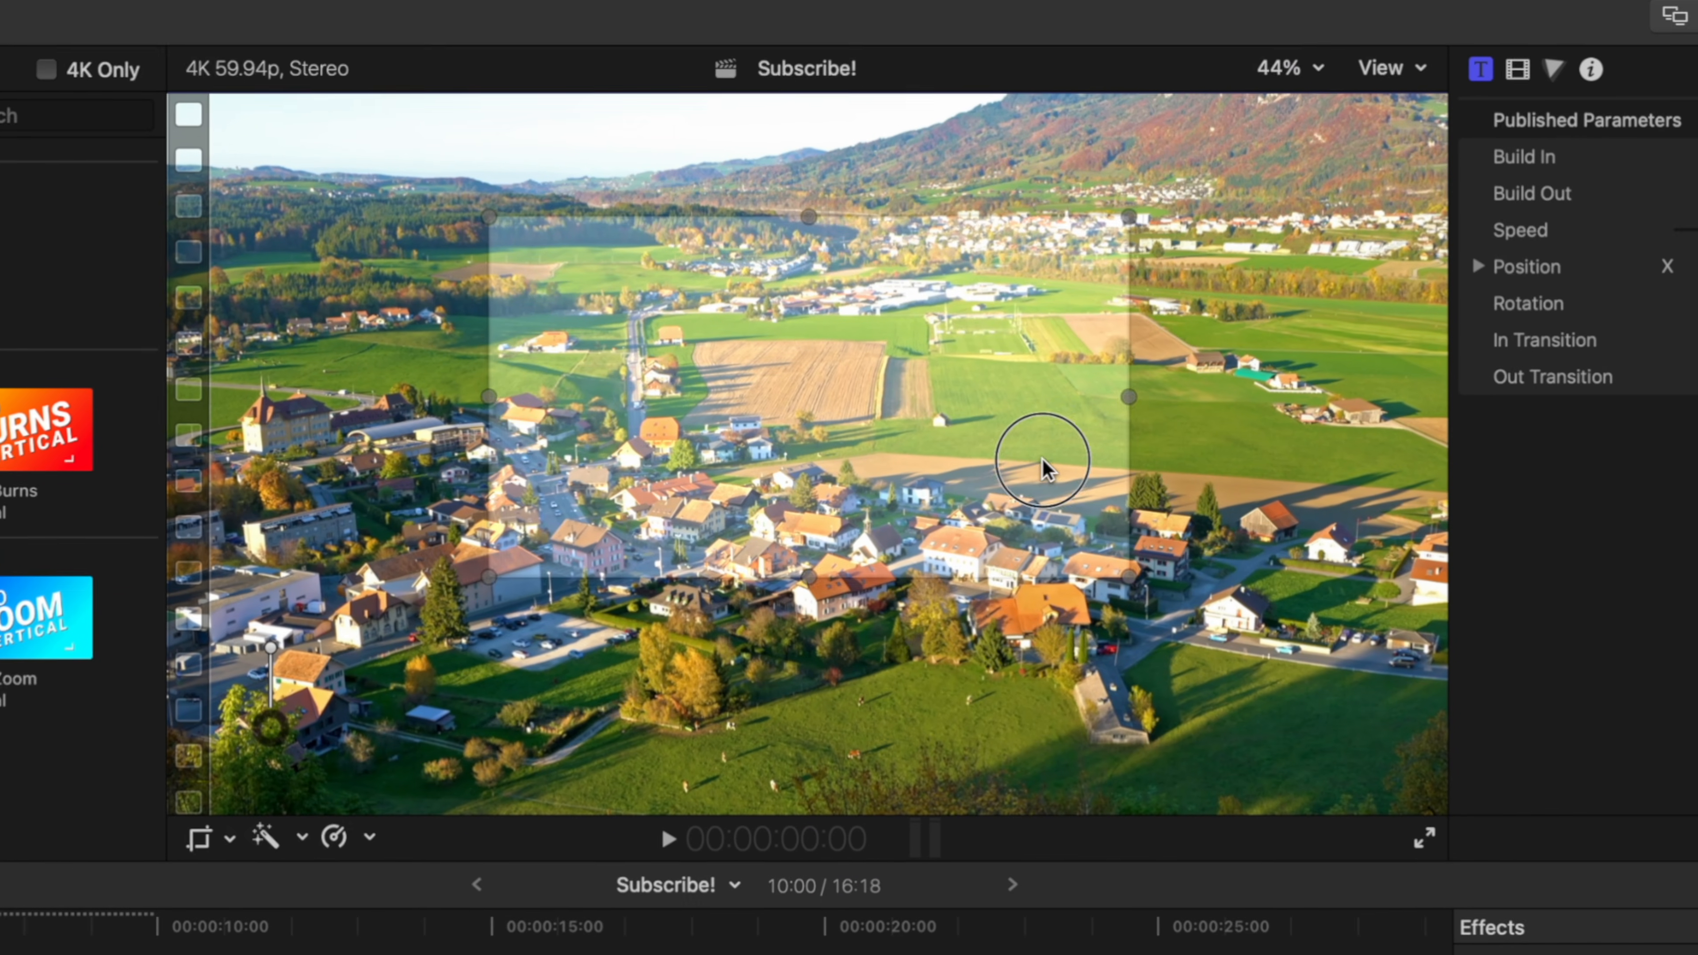
Shrink the zoom target box, preview it, and position it around the farmhouses on the fields at about X 0.49, Y 0.11
{"action": "left_click_drag", "start_coordinate": [1041, 458], "coordinate": [1096, 565]}
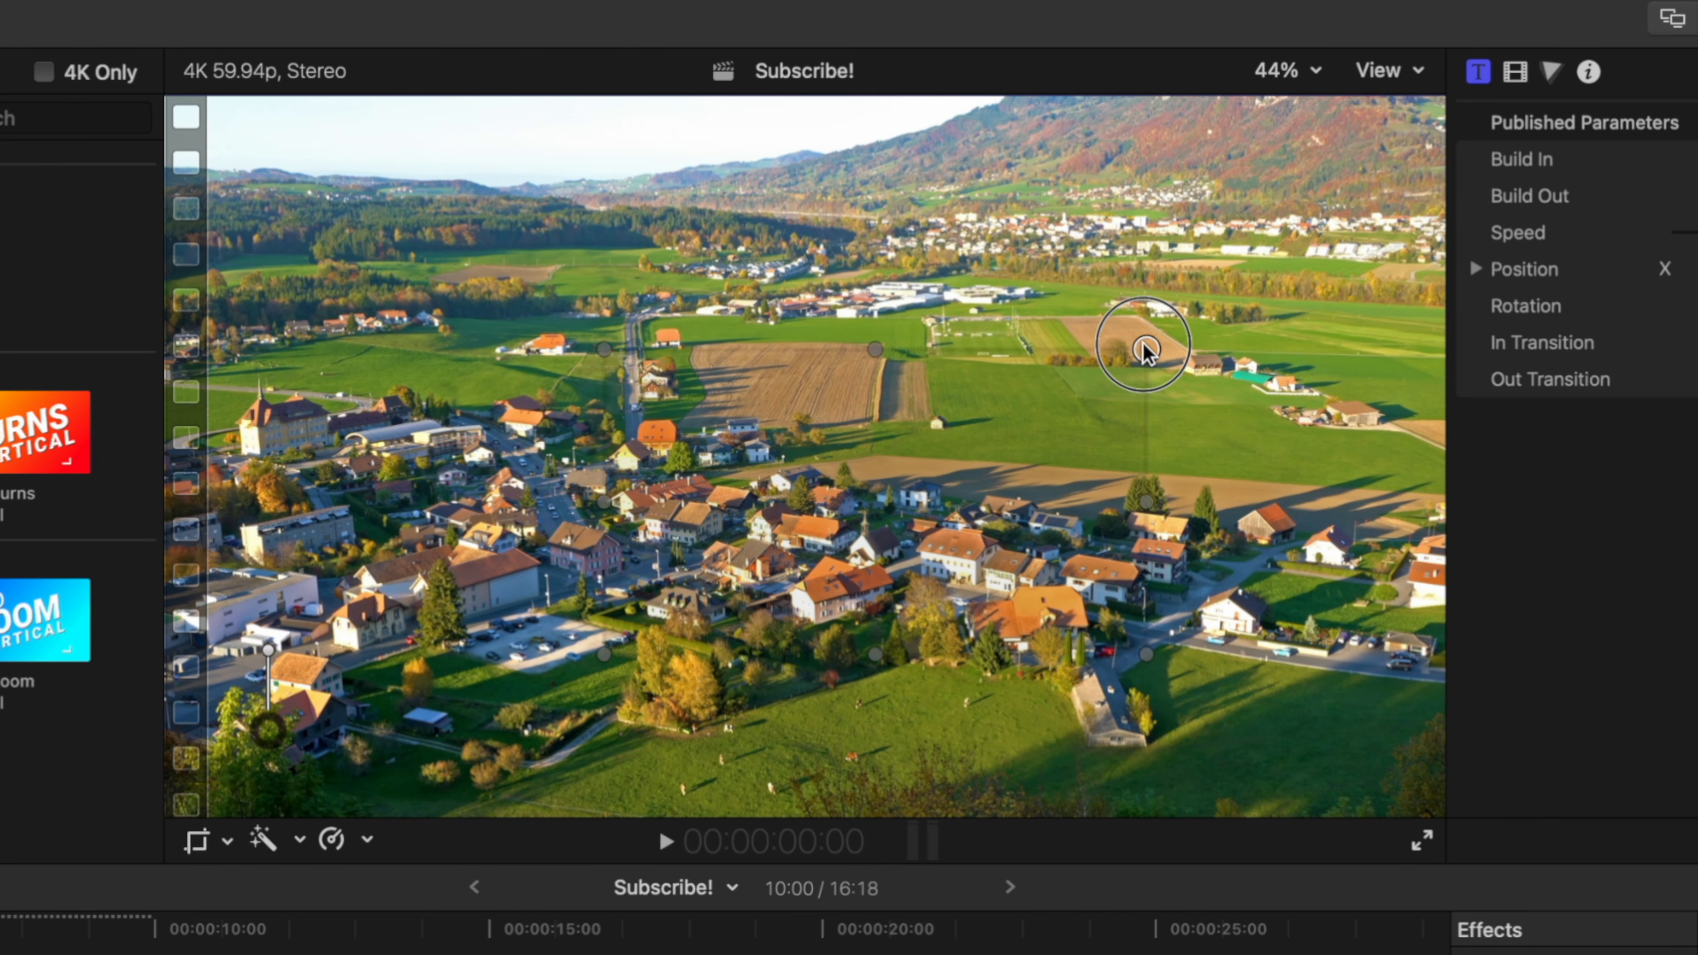
{"action": "left_click_drag", "start_coordinate": [1047, 411], "coordinate": [1021, 419]}
{"action": "left_click_drag", "start_coordinate": [1005, 572], "coordinate": [1278, 414]}
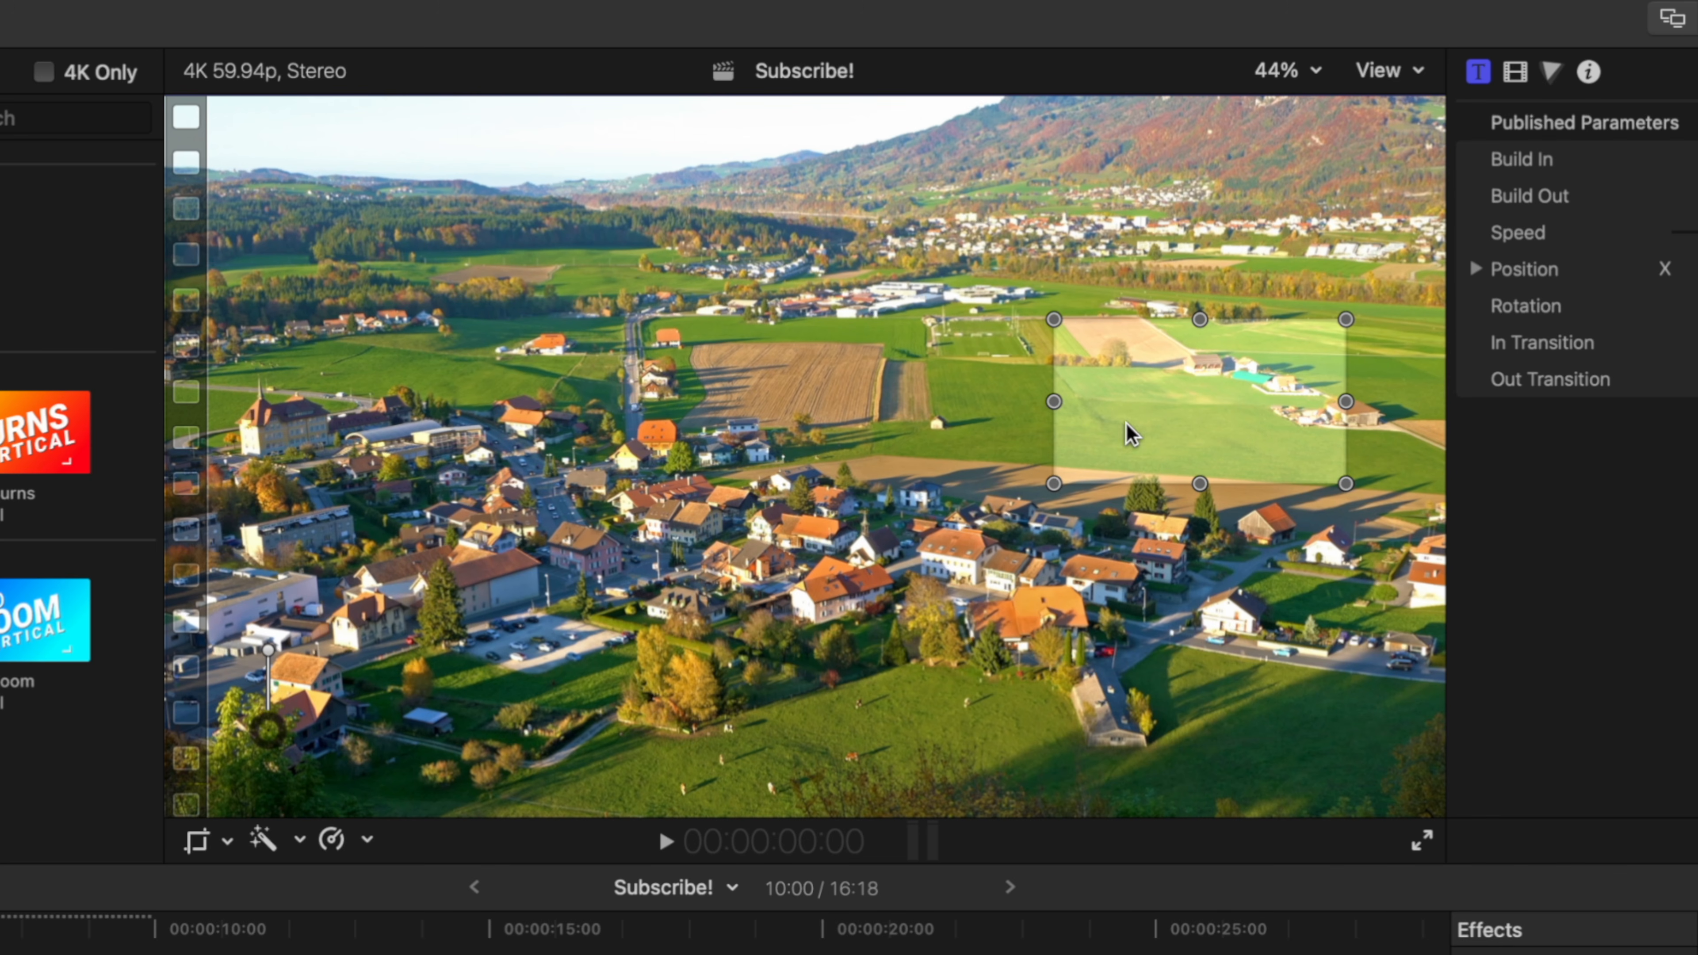
{"action": "left_click_drag", "start_coordinate": [1053, 481], "coordinate": [1102, 465]}
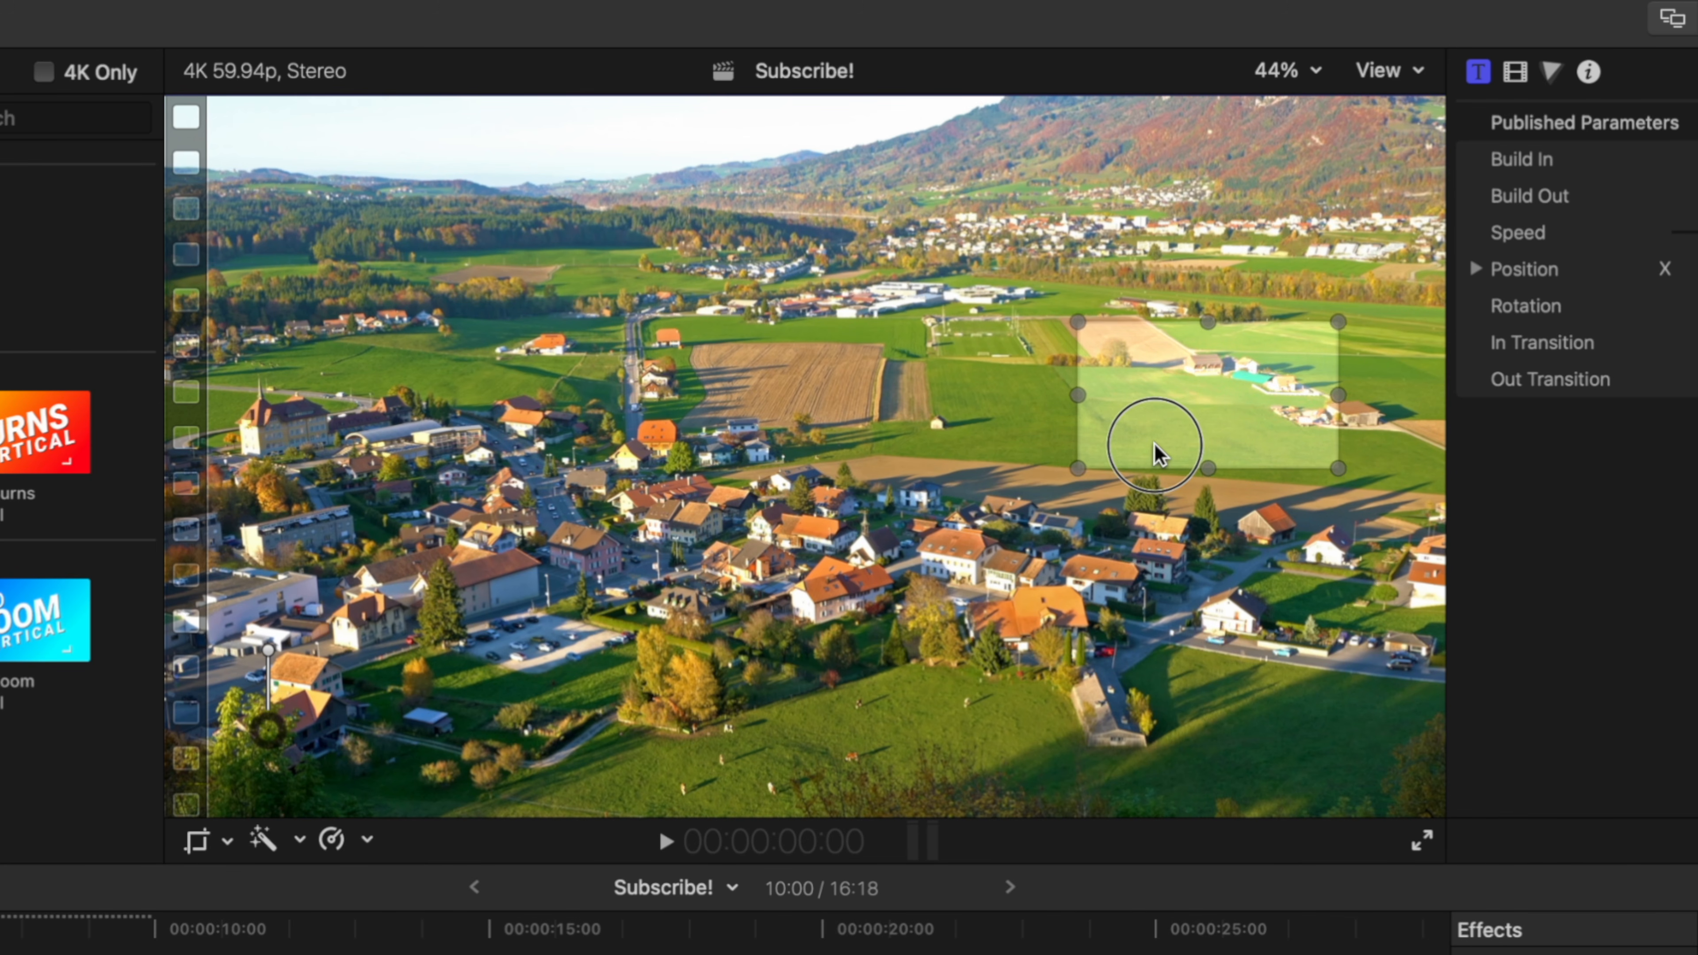
{"action": "key", "text": "space"}
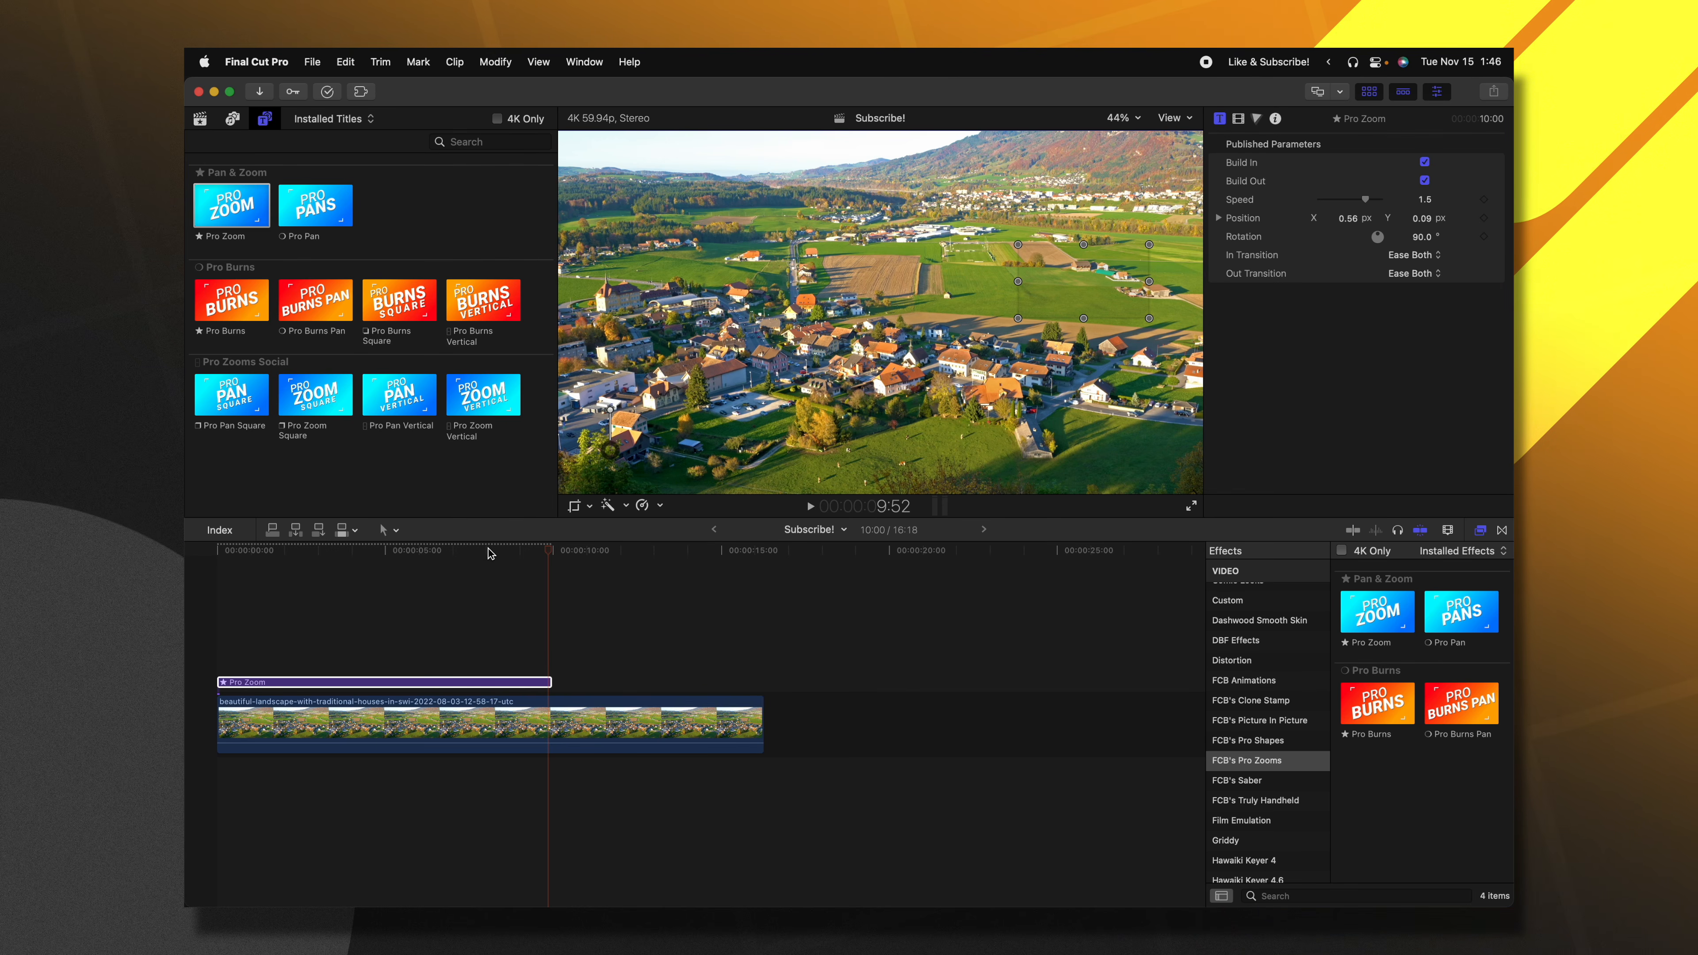
{"action": "left_click_drag", "start_coordinate": [492, 552], "coordinate": [205, 571]}
{"action": "left_click_drag", "start_coordinate": [1113, 288], "coordinate": [862, 311]}
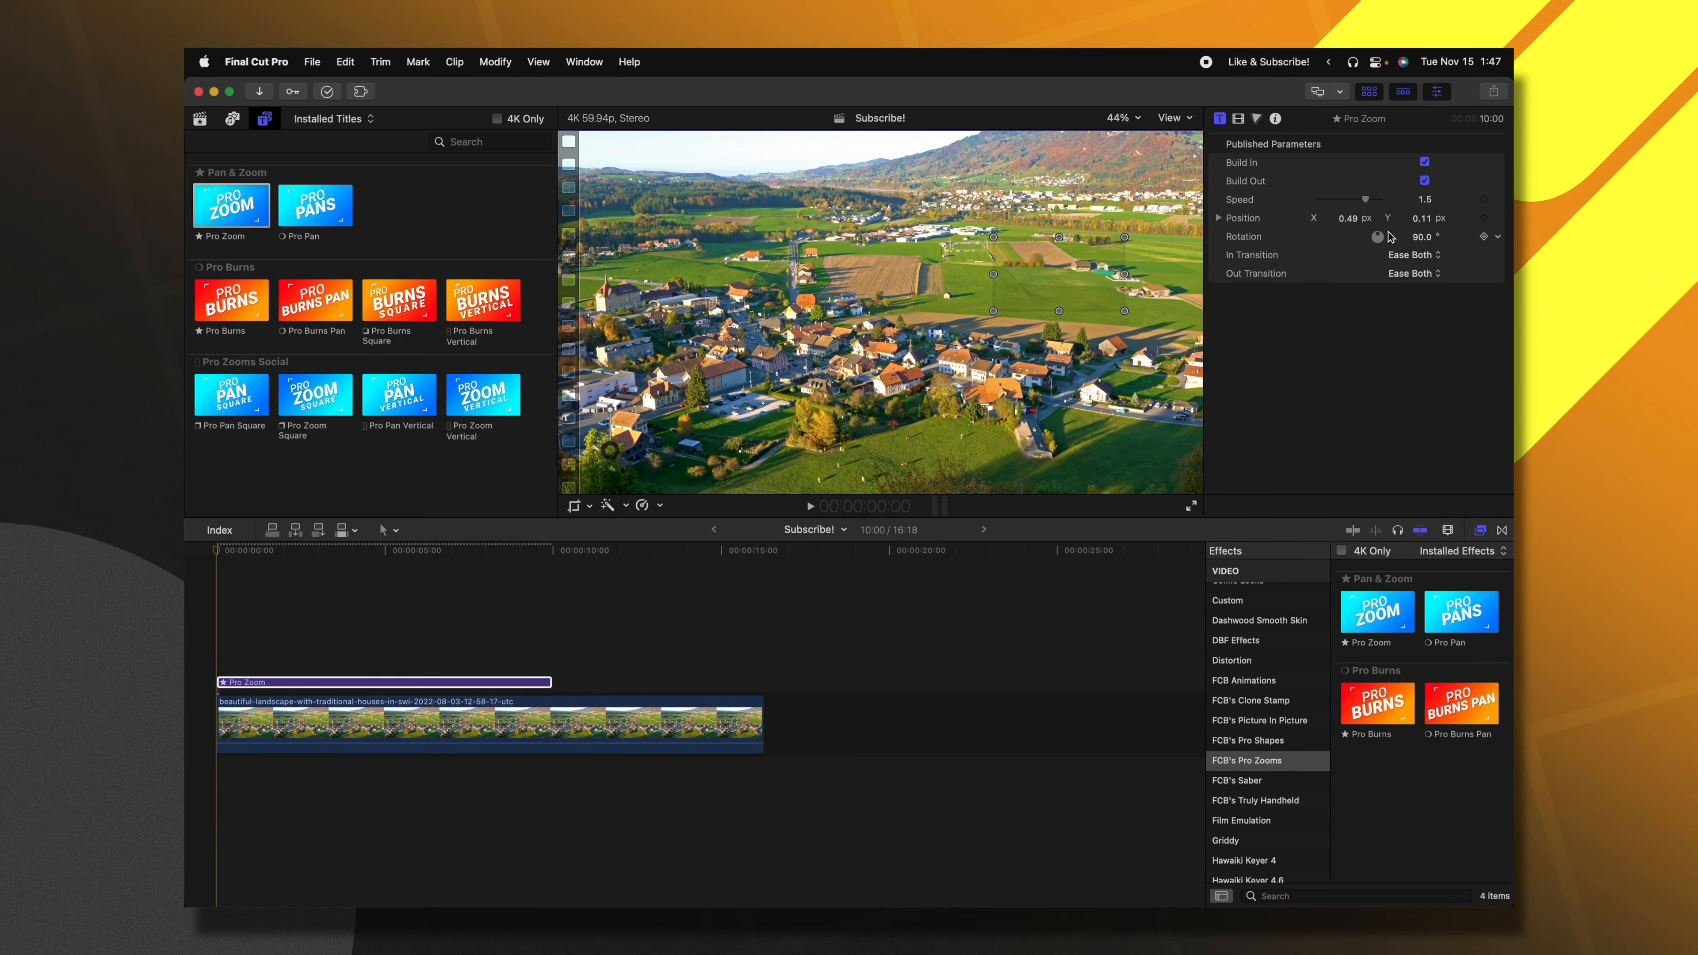
Set the Pro Zoom title's speed to 2.0 and play back the zoom
{"action": "left_click_drag", "start_coordinate": [1365, 198], "coordinate": [1395, 201]}
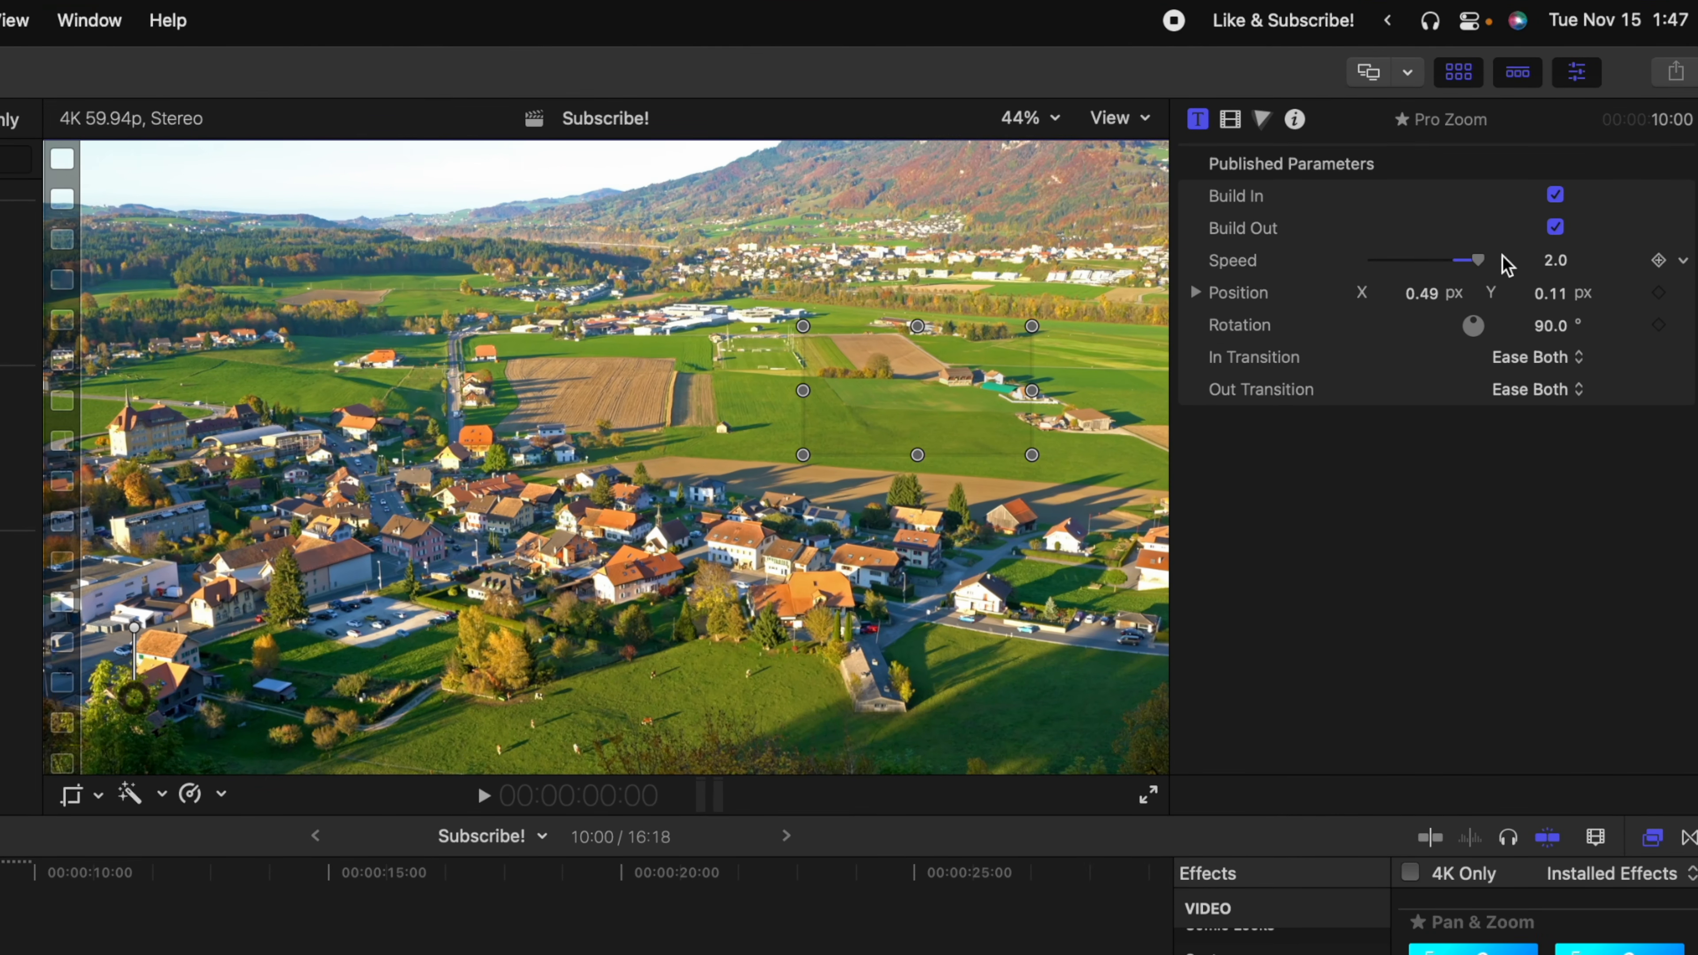
{"action": "key", "text": "space"}
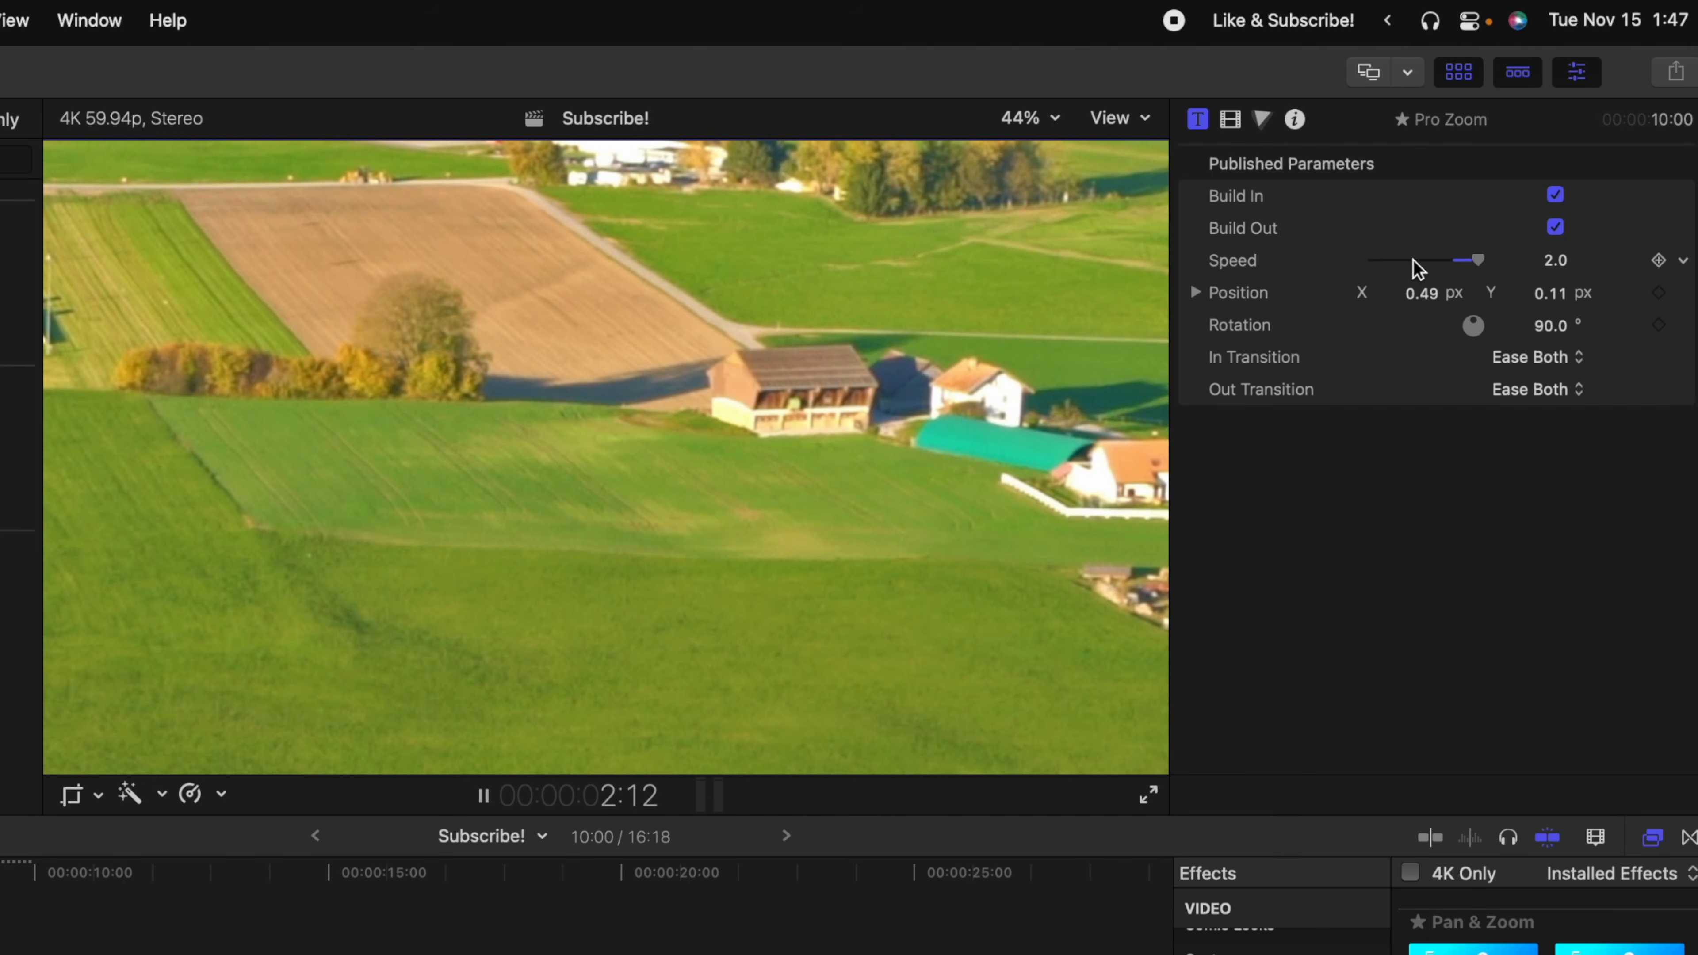
{"action": "key", "text": "space"}
Lower the Pro Zoom title's speed to 0.32 and play back the zoom from the start
{"action": "left_click", "coordinate": [1394, 263]}
{"action": "left_click_drag", "start_coordinate": [1394, 263], "coordinate": [1388, 261]}
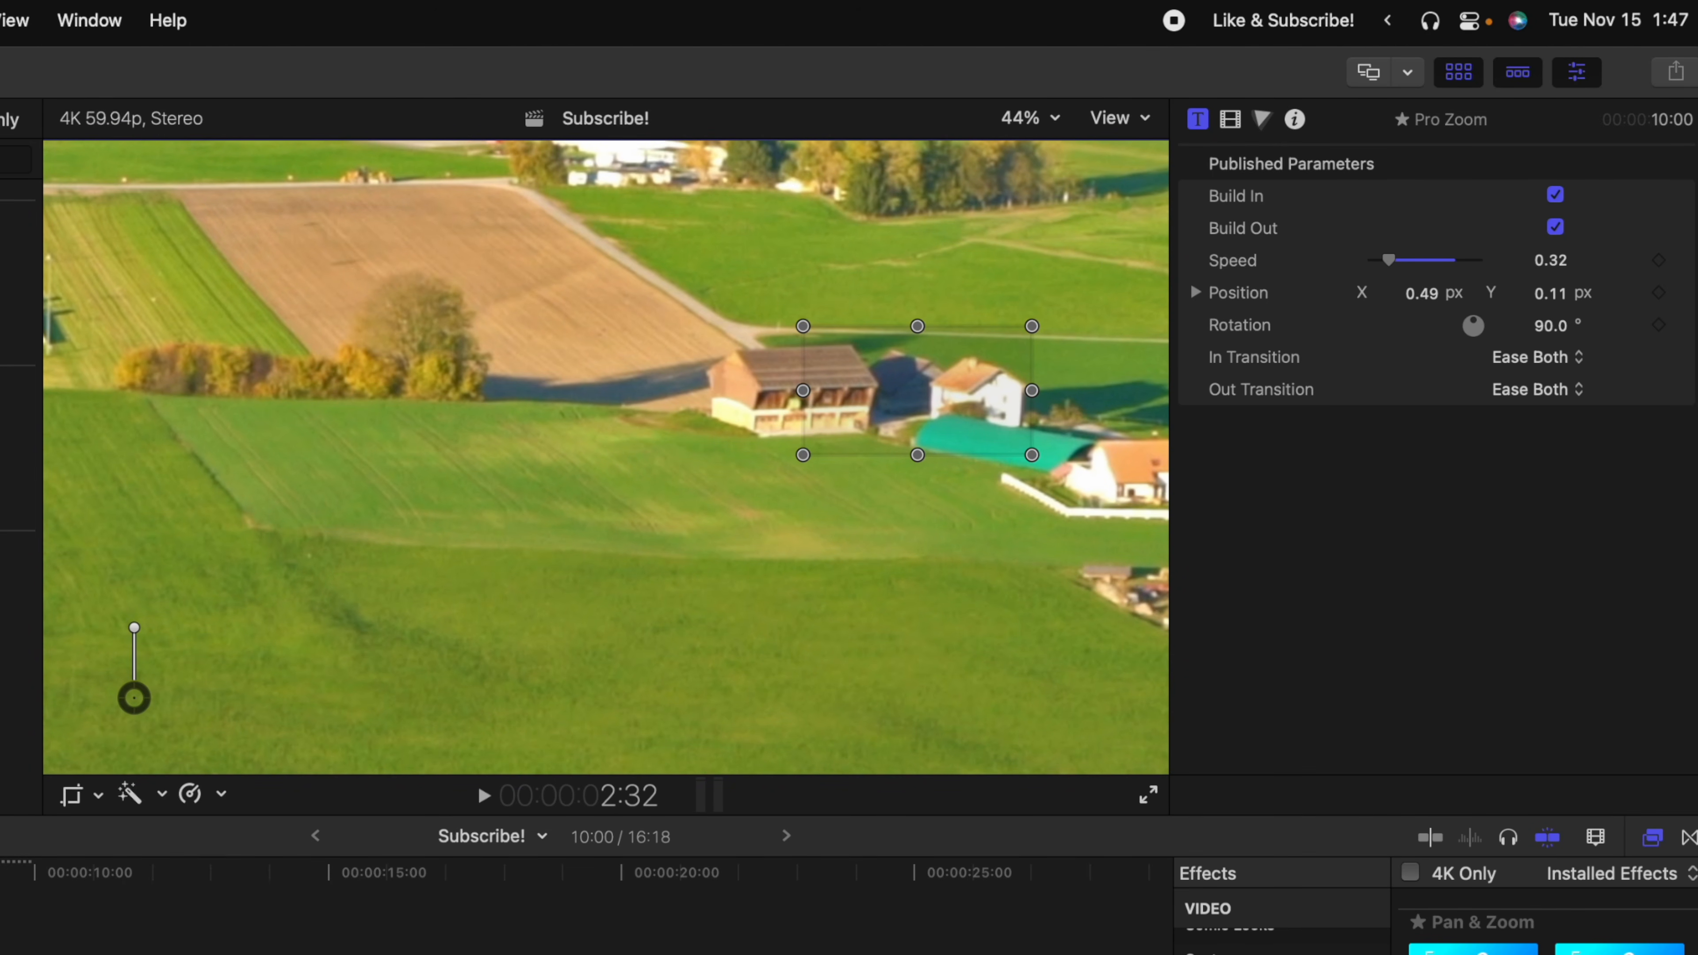
{"action": "key", "text": "space"}
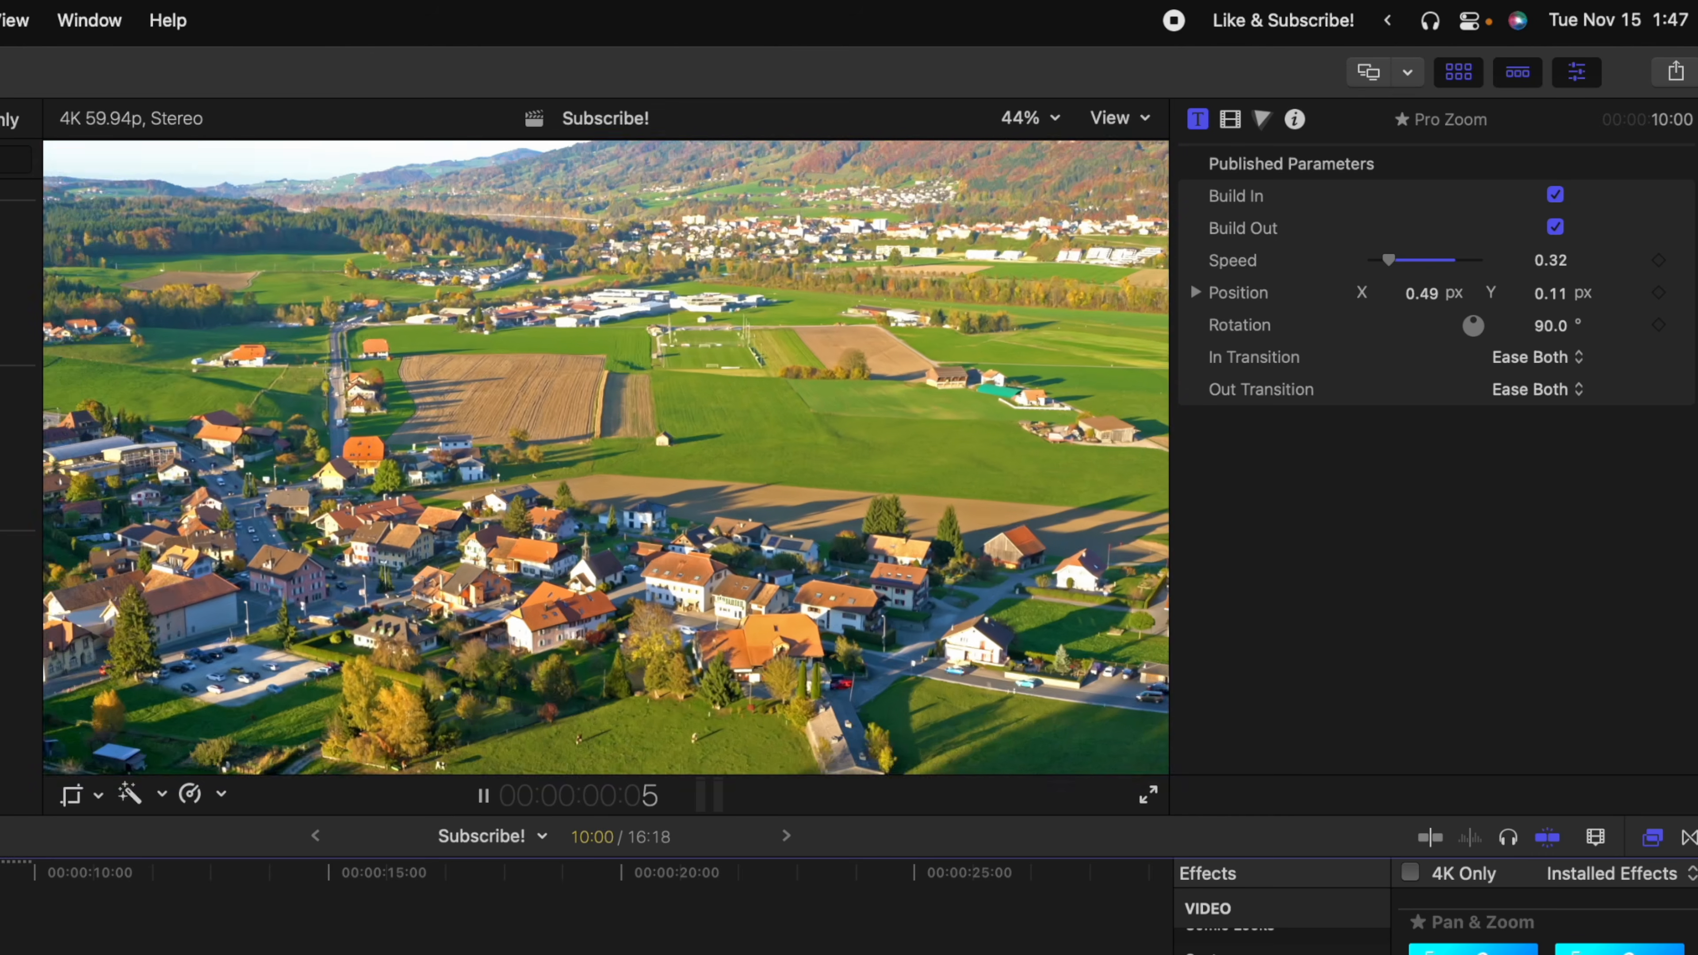
{"action": "key", "text": "space"}
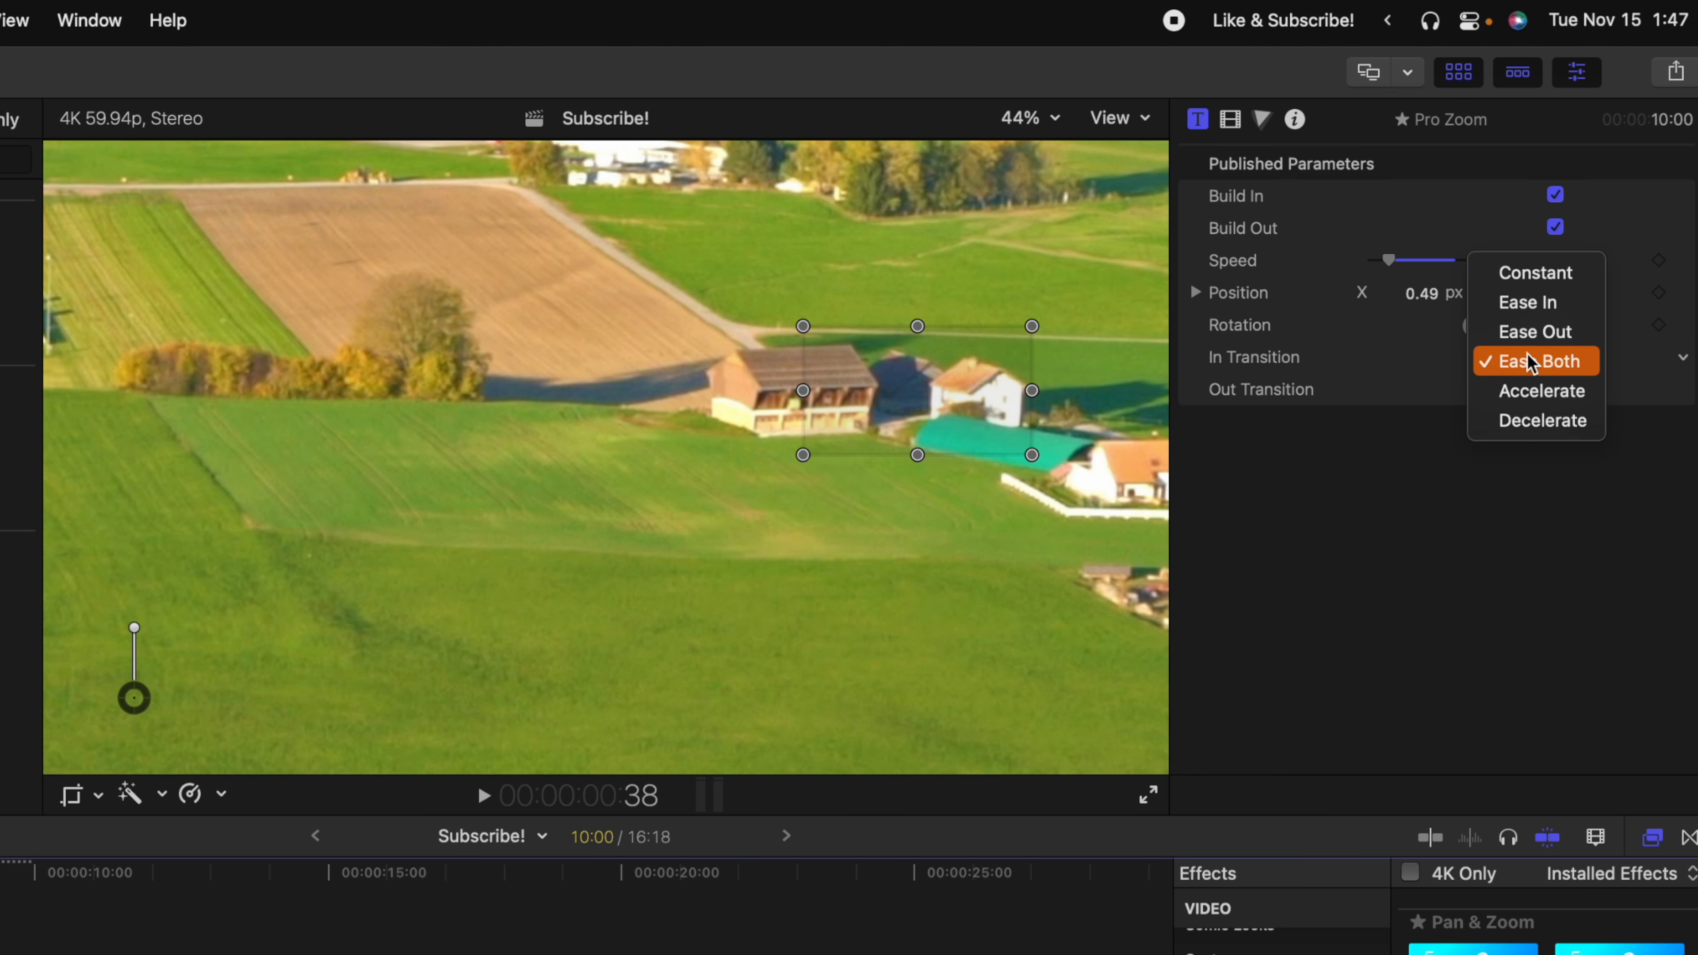
Try the Constant option for the zoom's In Transition, preview it, and undo the change
{"action": "left_click", "coordinate": [1533, 273]}
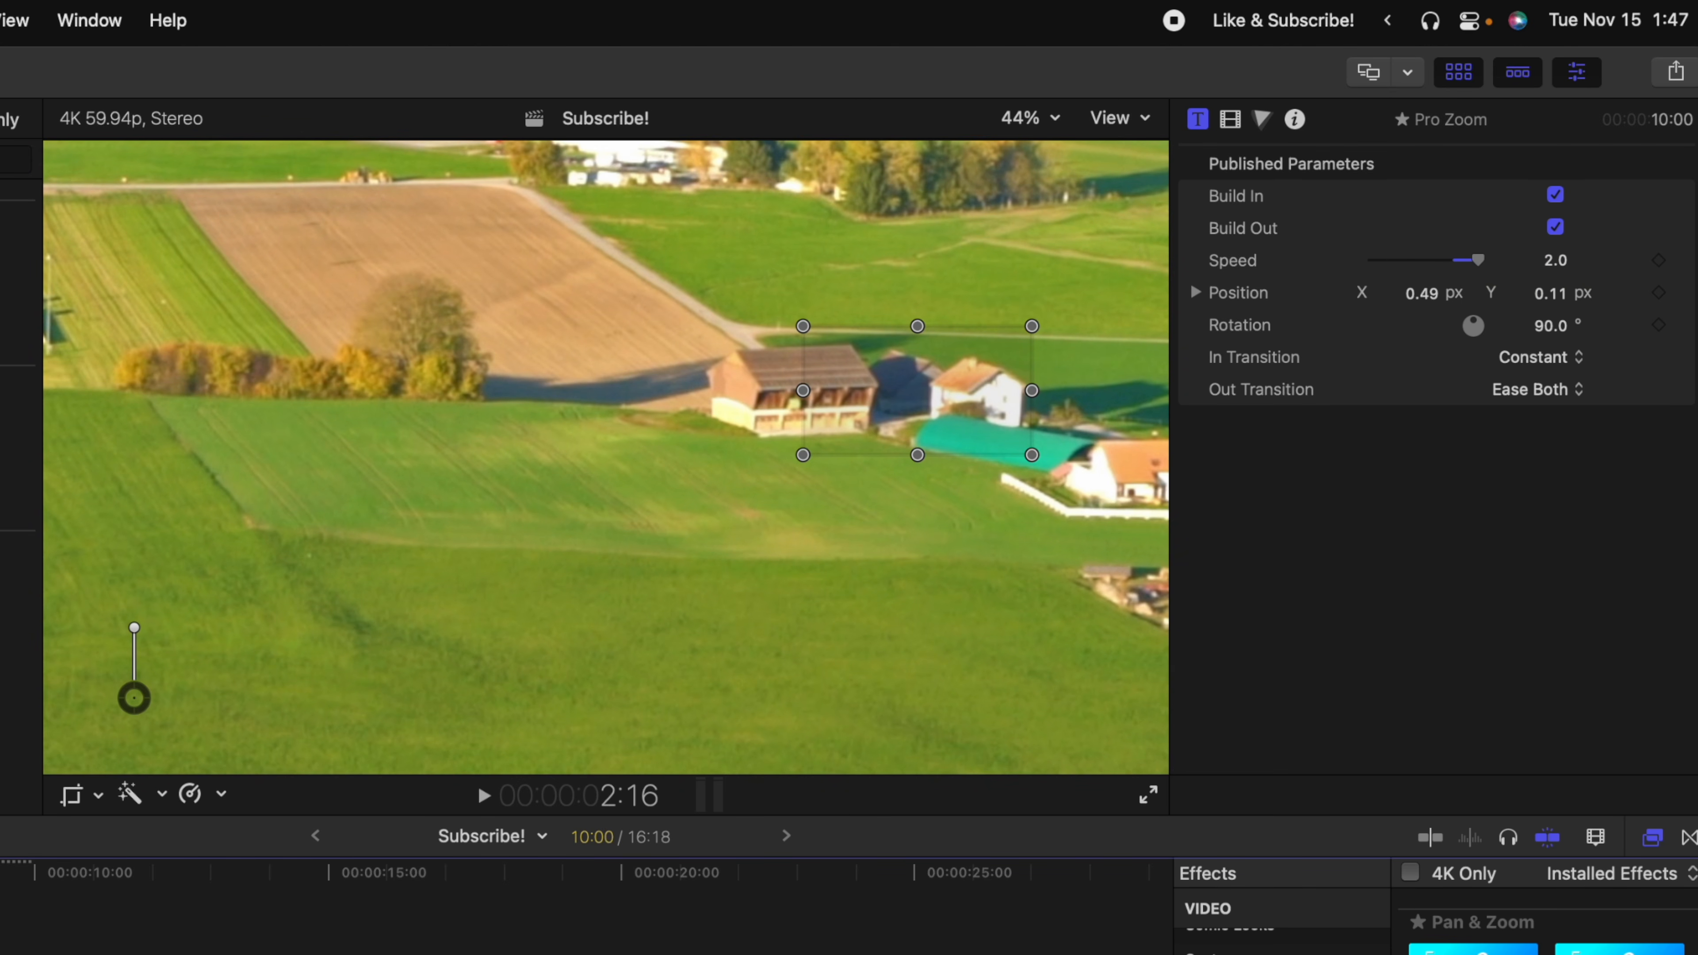
{"action": "key", "text": "space"}
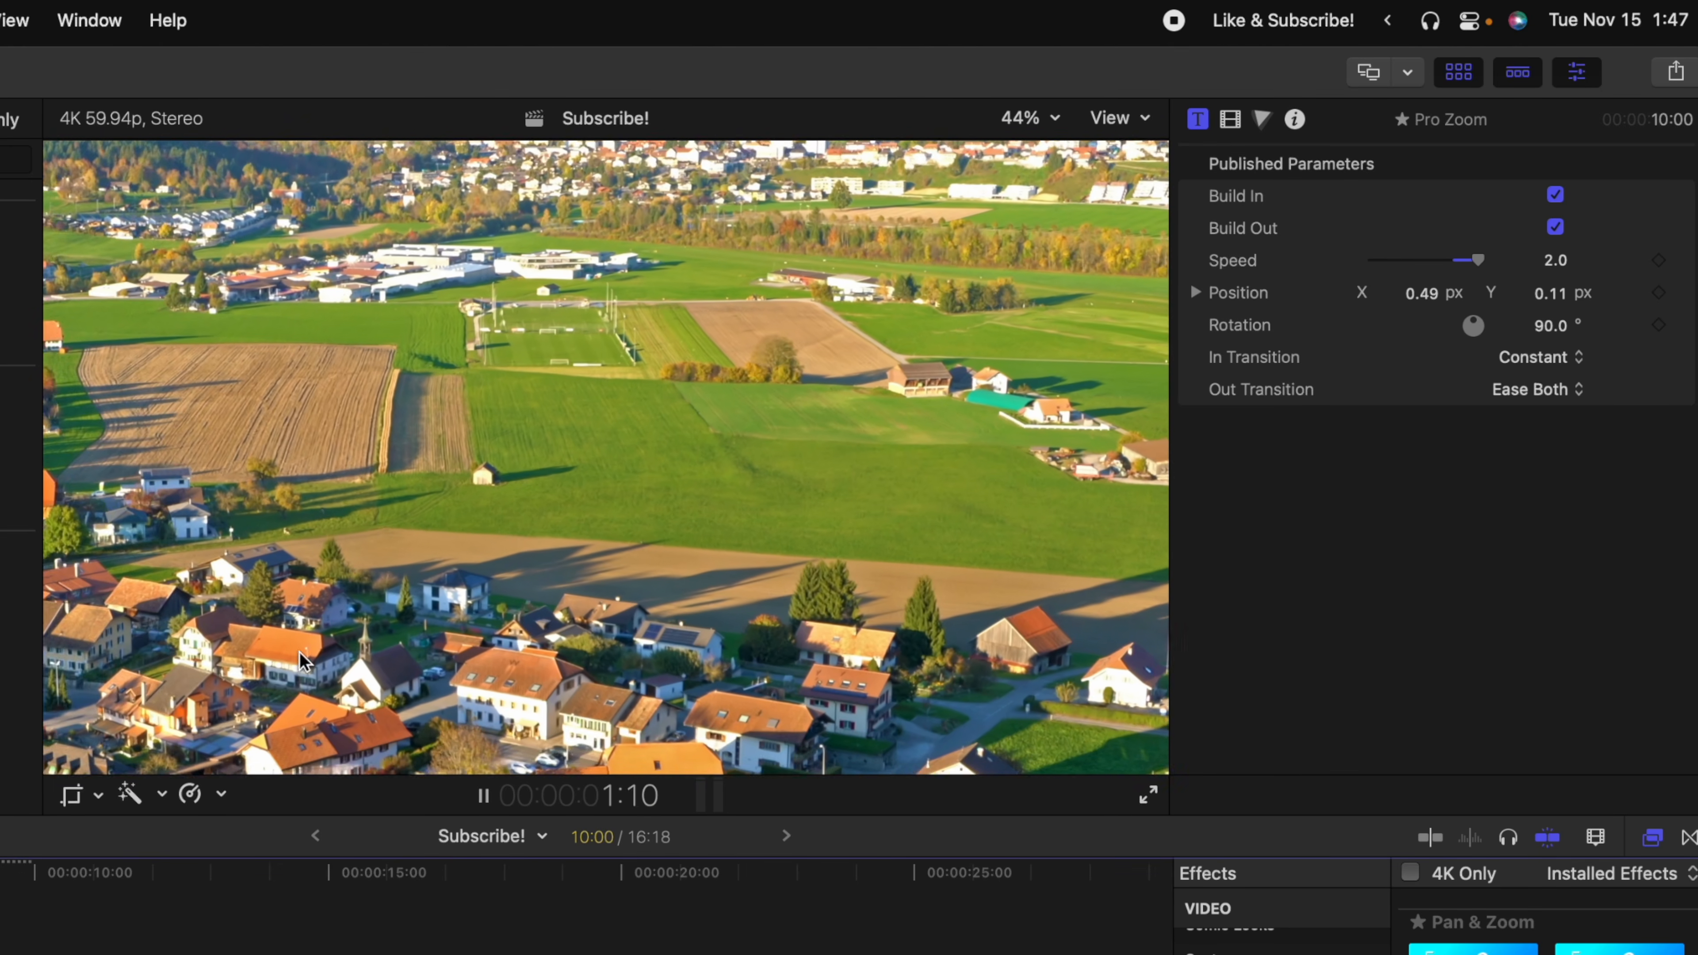
{"action": "key", "text": "super+z"}
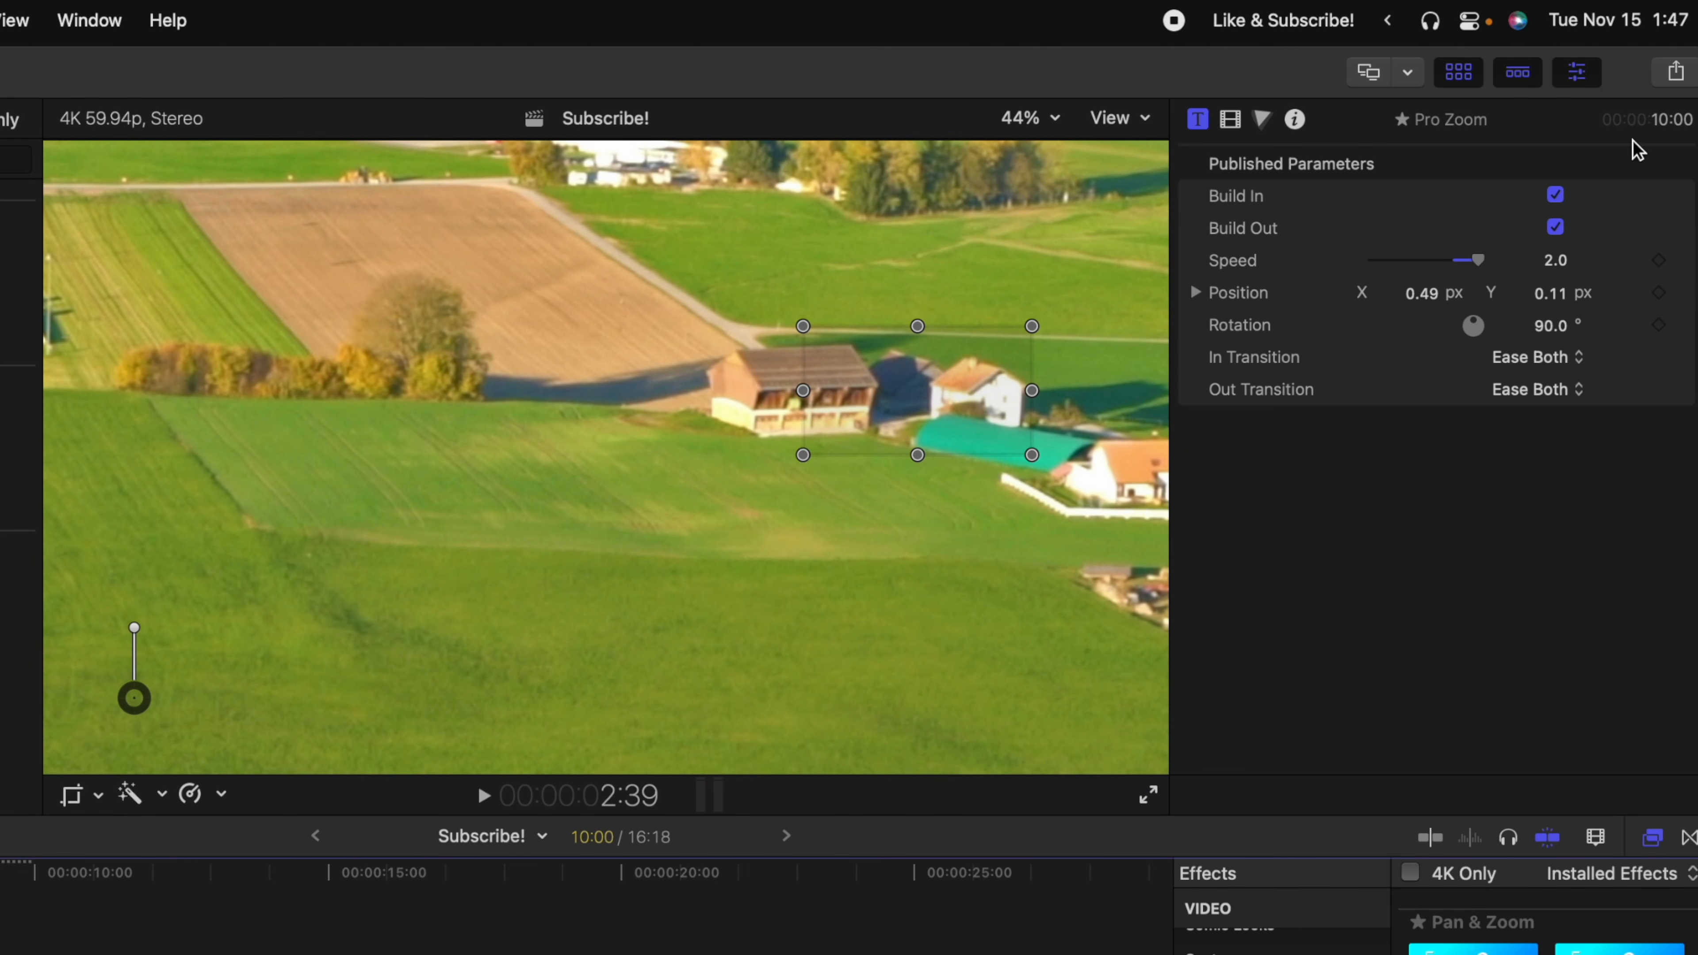
Turn off Build In for the Pro Zoom title, preview it, and reposition the zoom target to about X -0.23, Y -0.02
{"action": "left_click", "coordinate": [1555, 195]}
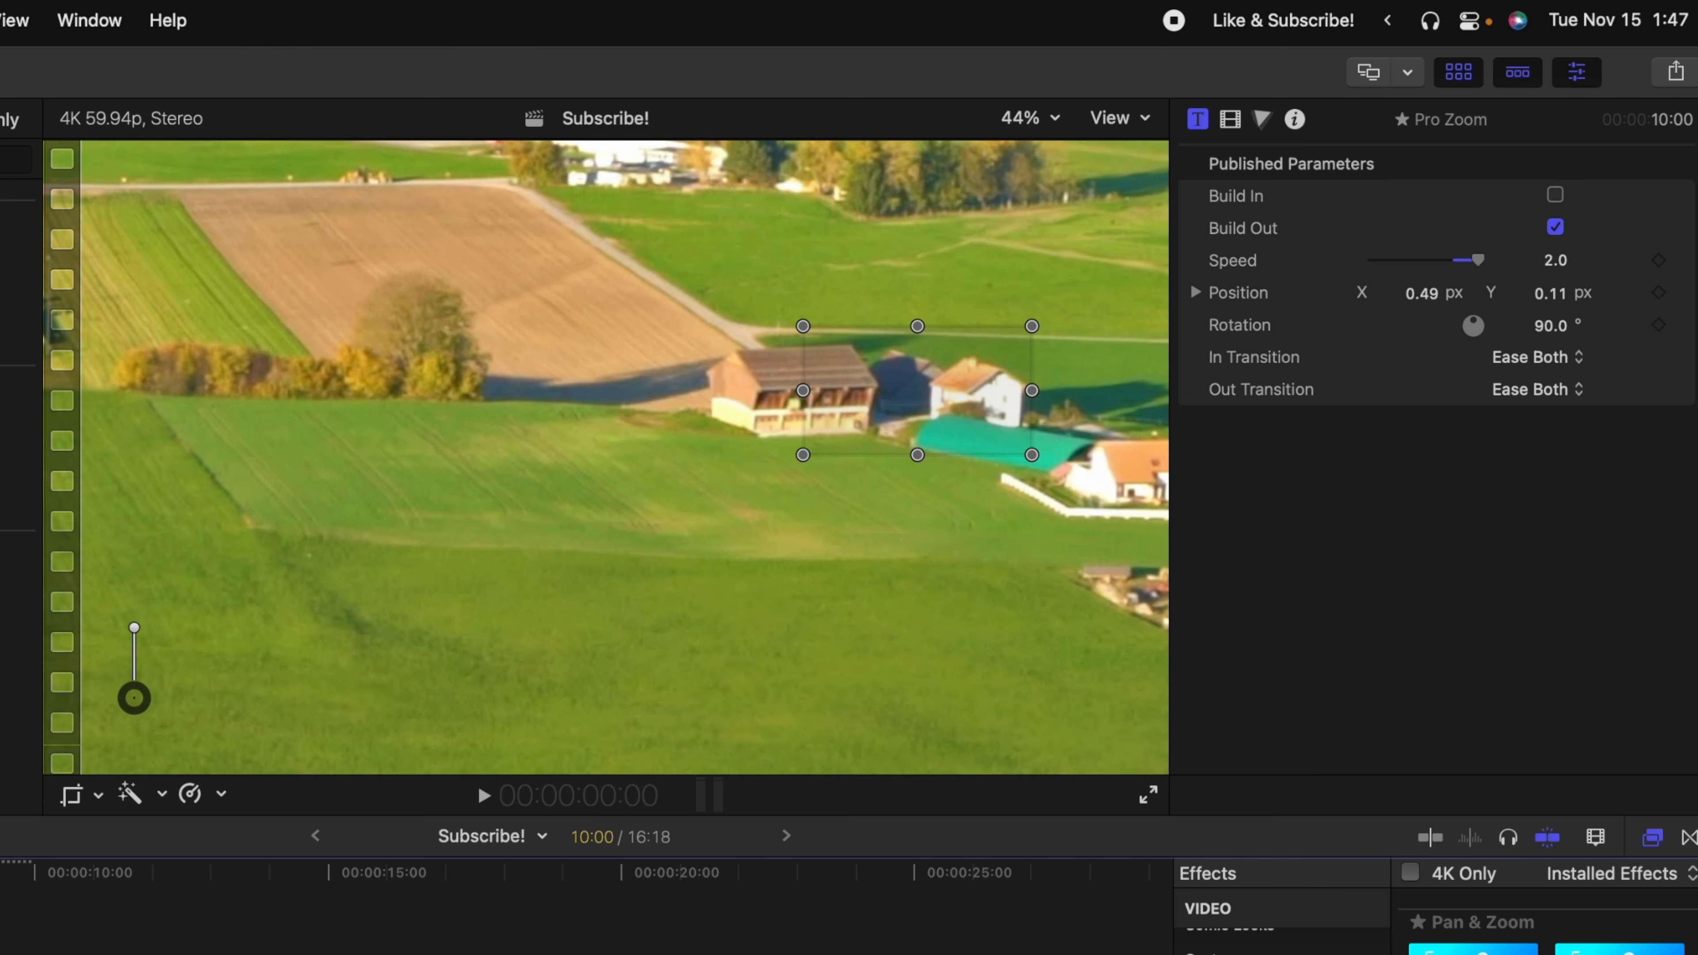
{"action": "key", "text": "space"}
{"action": "key", "text": "space"}
{"action": "left_click_drag", "start_coordinate": [917, 391], "coordinate": [461, 470]}
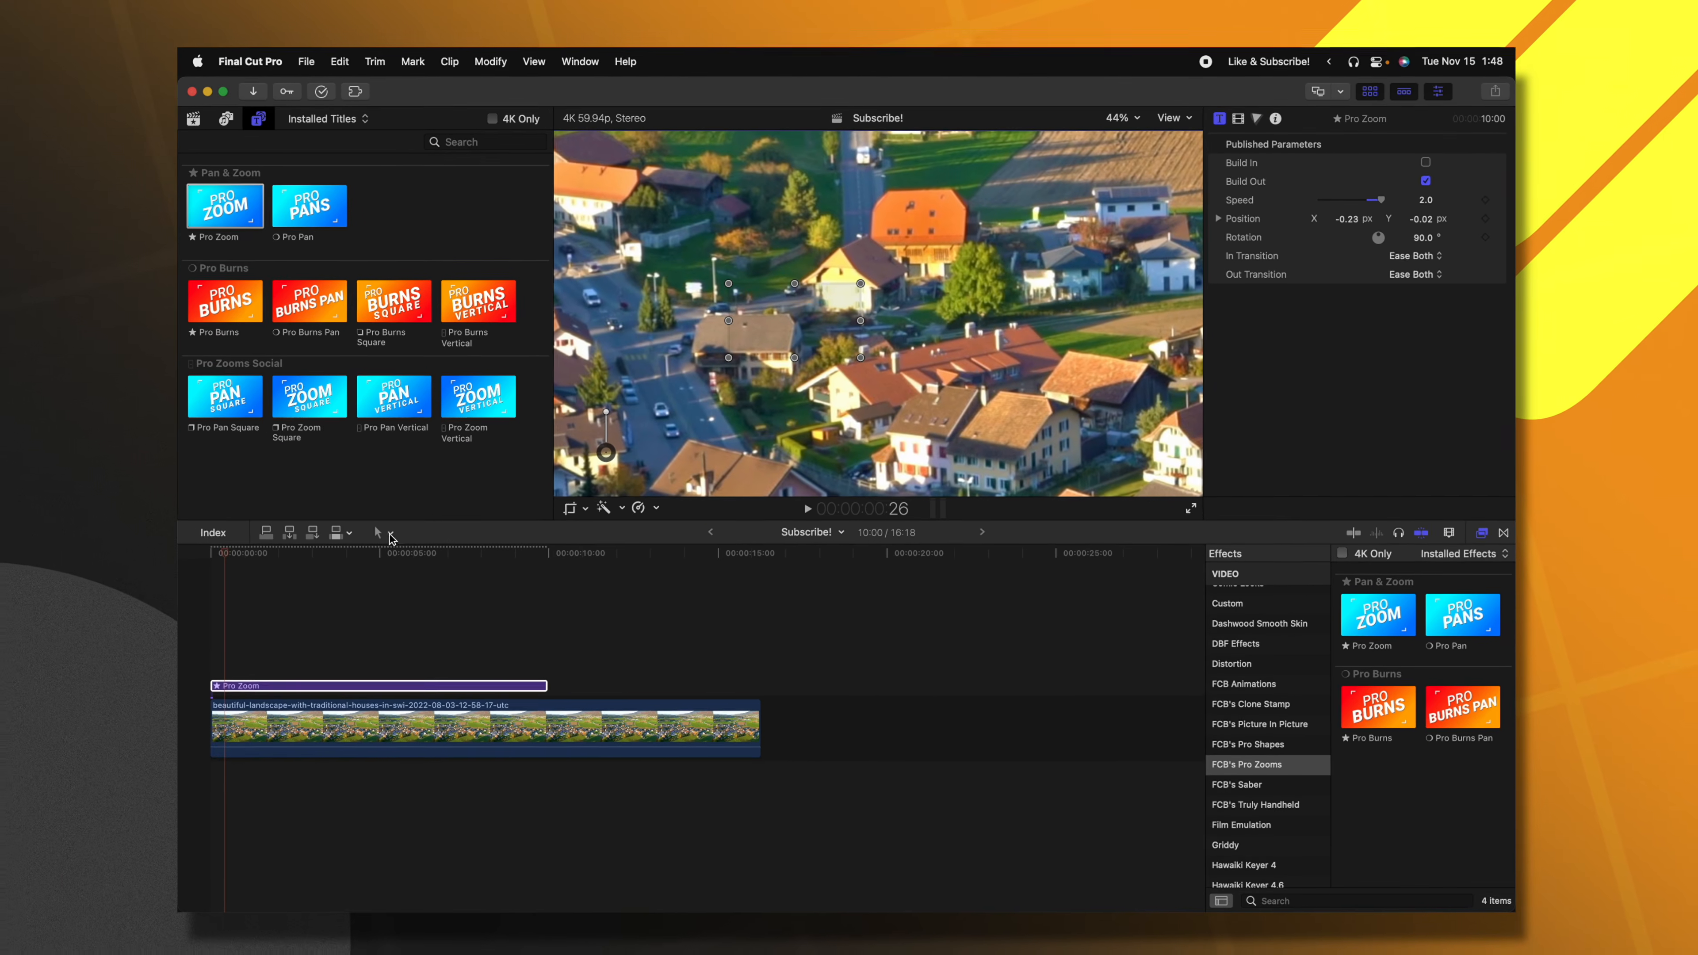
Trim the Pro Zoom title to about 3:40, check its ending, and extend it to about 9:35
{"action": "left_click_drag", "start_coordinate": [550, 681], "coordinate": [336, 682]}
{"action": "left_click", "coordinate": [198, 552]}
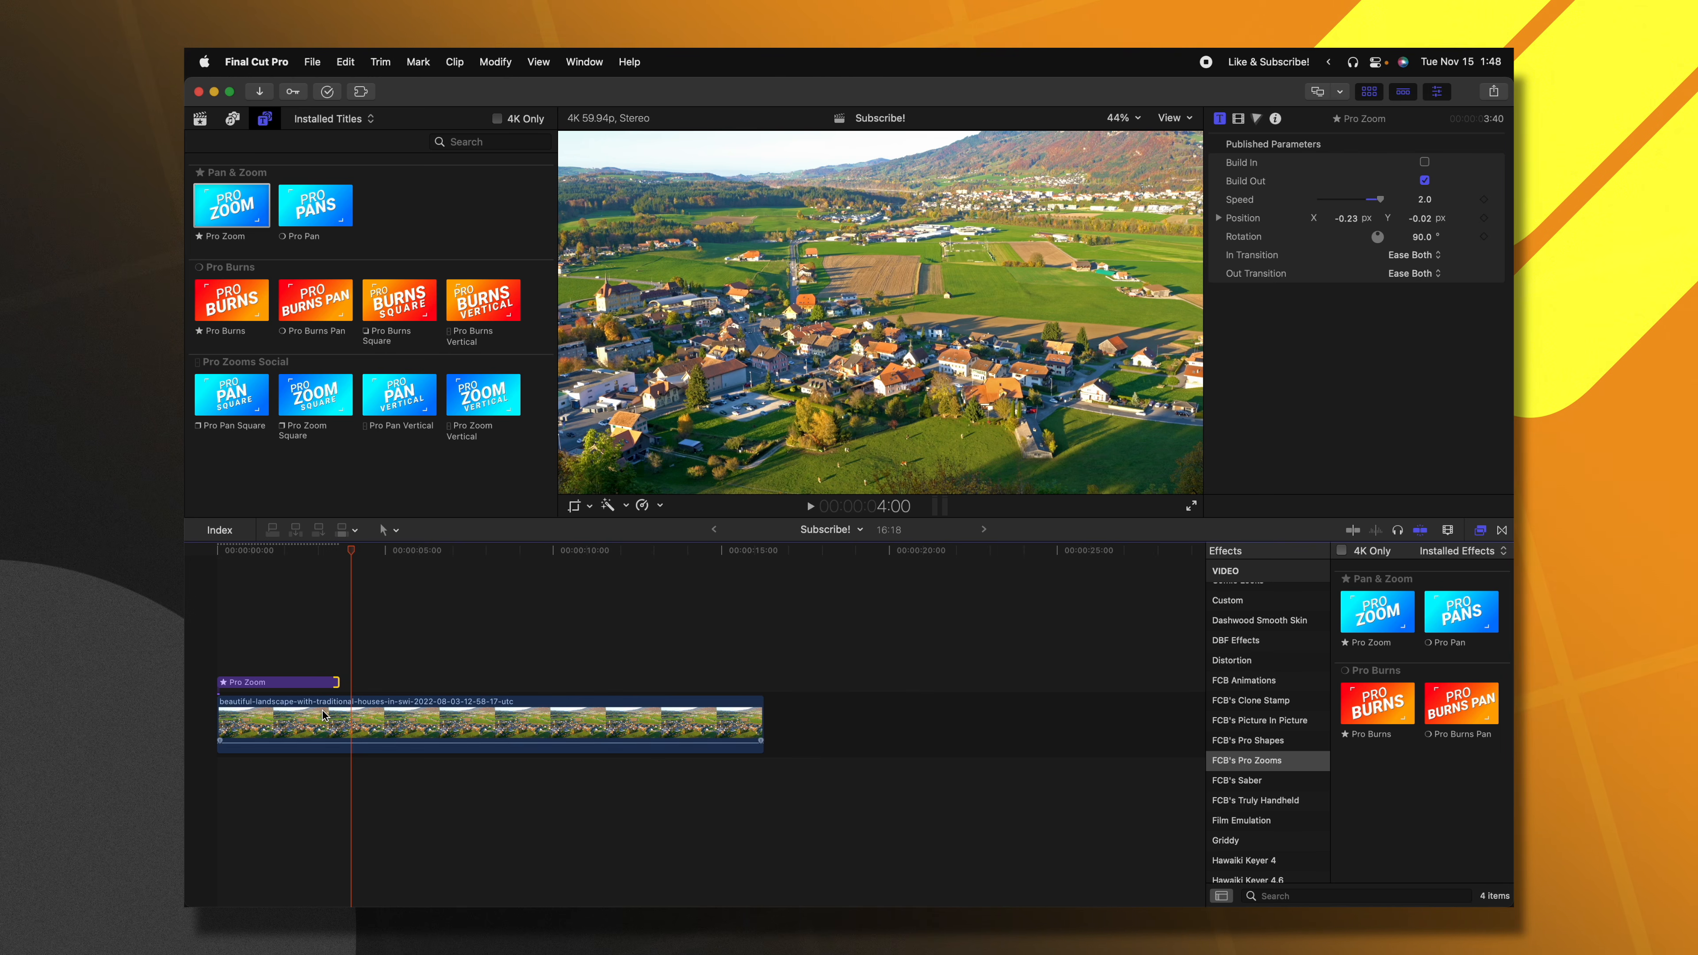
{"action": "left_click_drag", "start_coordinate": [339, 682], "coordinate": [531, 682]}
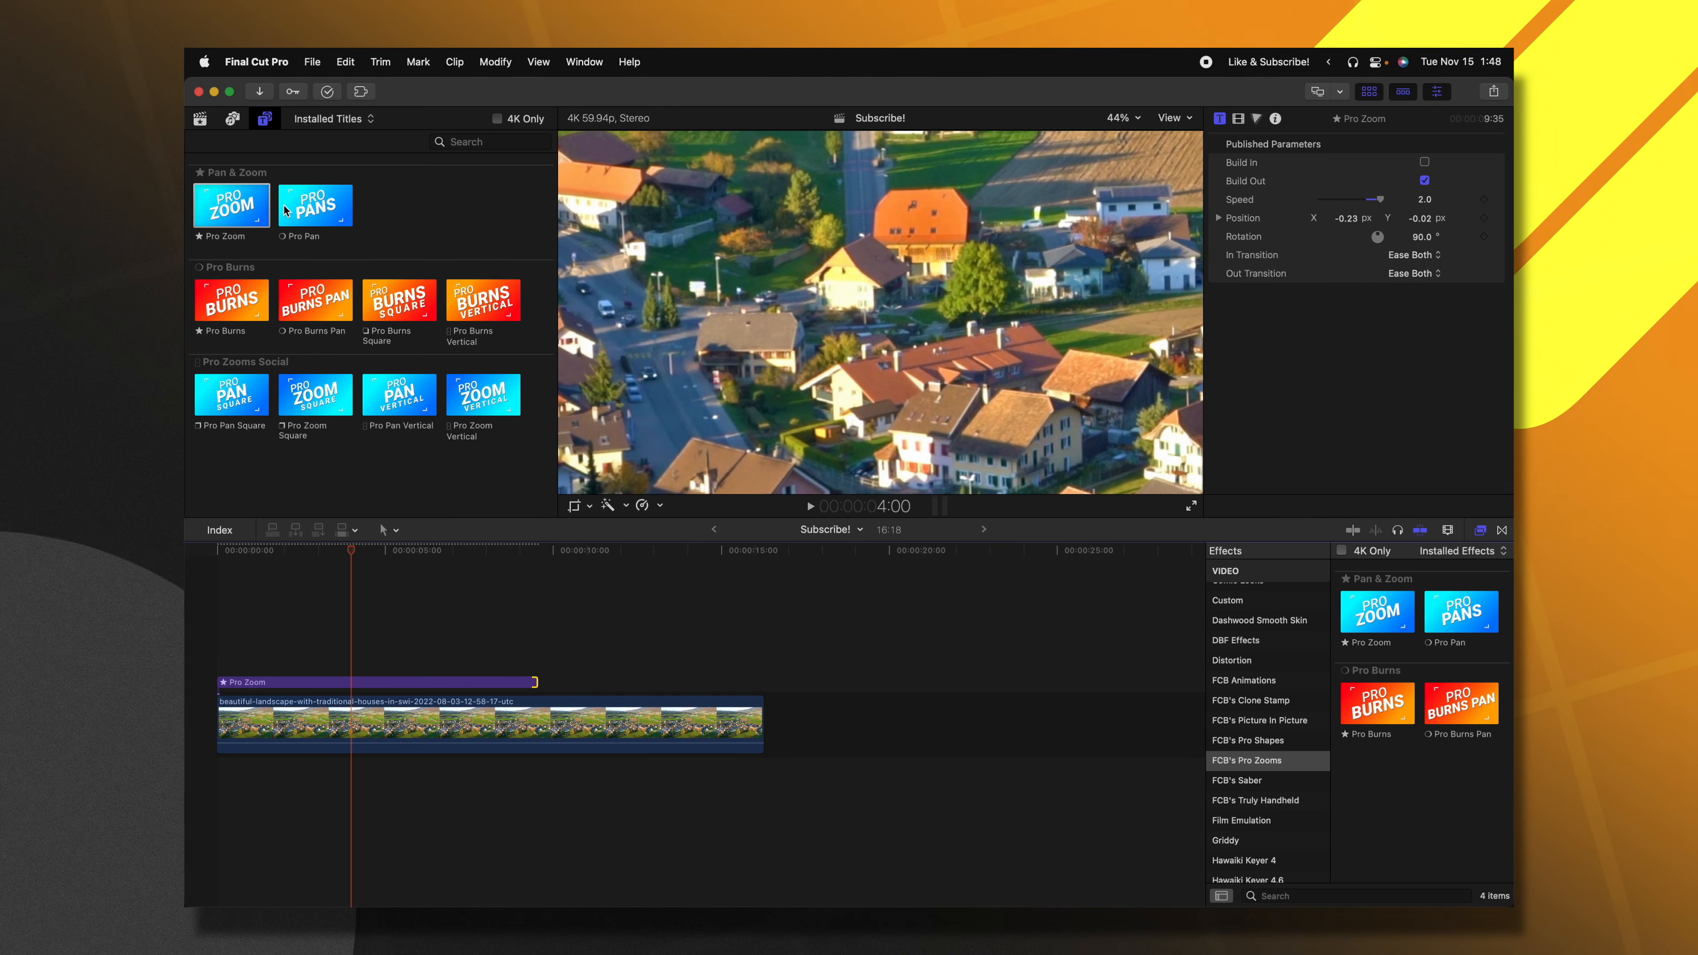
Add the Pro Pan title between the Pro Zoom title and the village clip near the start of the timeline
{"action": "left_click_drag", "start_coordinate": [286, 212], "coordinate": [267, 697]}
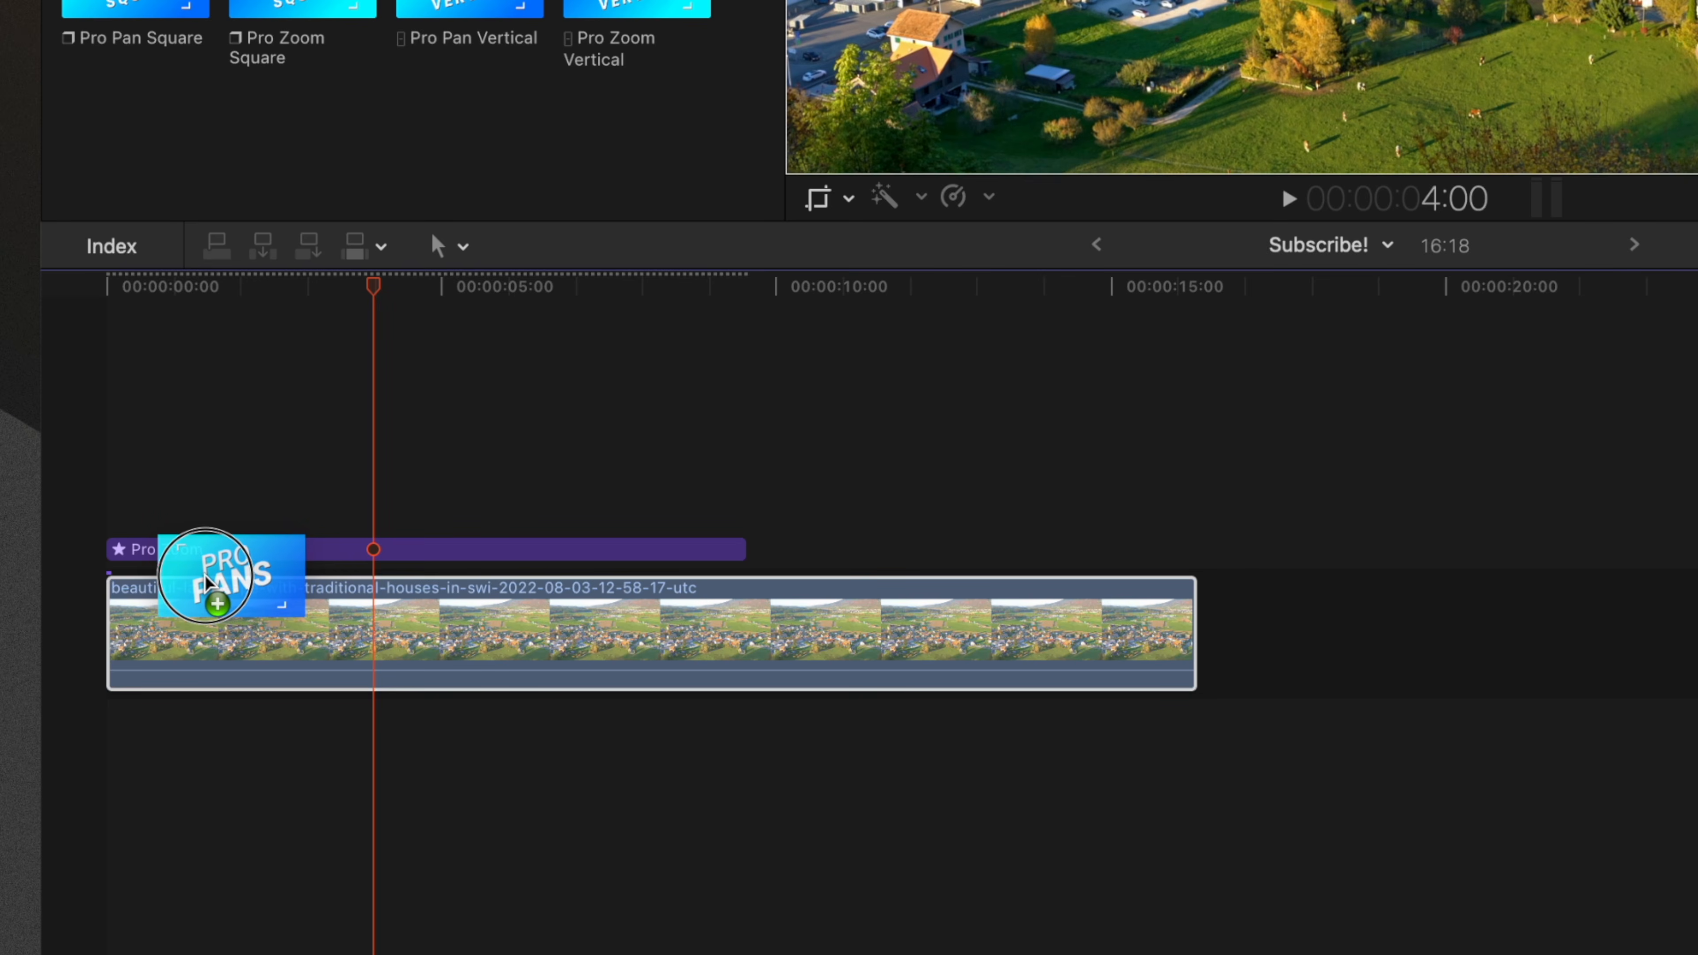
{"action": "left_click_drag", "start_coordinate": [206, 581], "coordinate": [210, 552]}
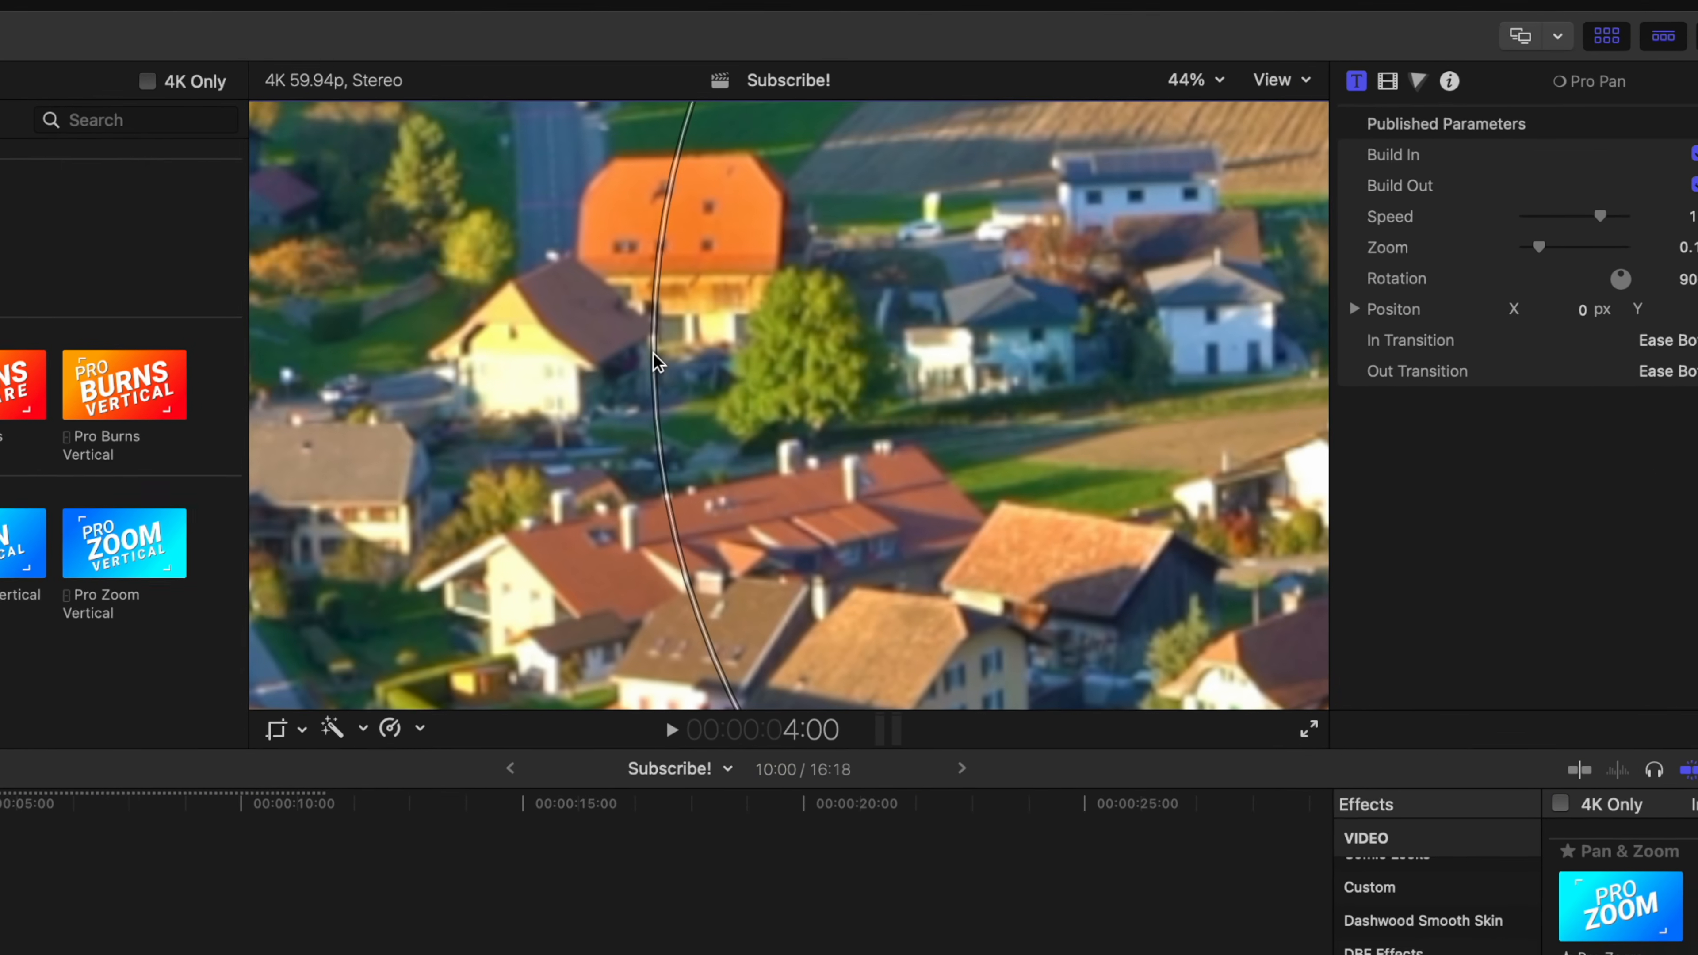
Move the Pro Pan title's on-screen control to frame another group of houses in the village
{"action": "left_click", "coordinate": [798, 280]}
{"action": "key", "text": "super+minus"}
{"action": "key", "text": "super+minus"}
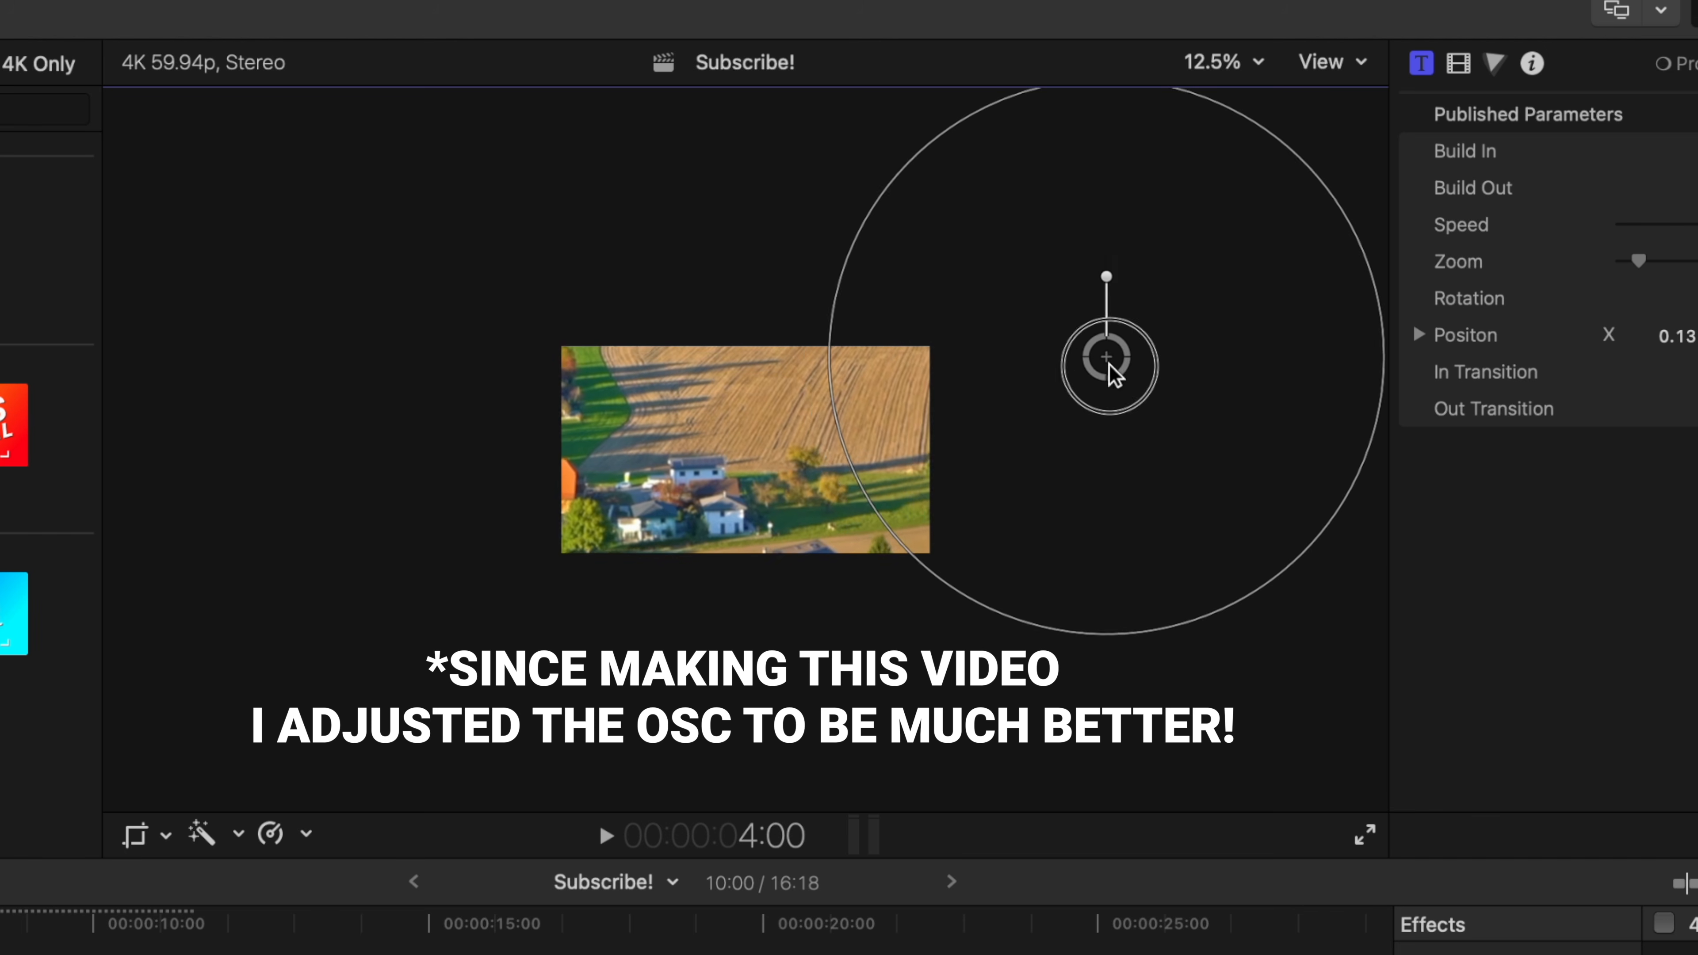
{"action": "left_click_drag", "start_coordinate": [1118, 372], "coordinate": [1170, 287]}
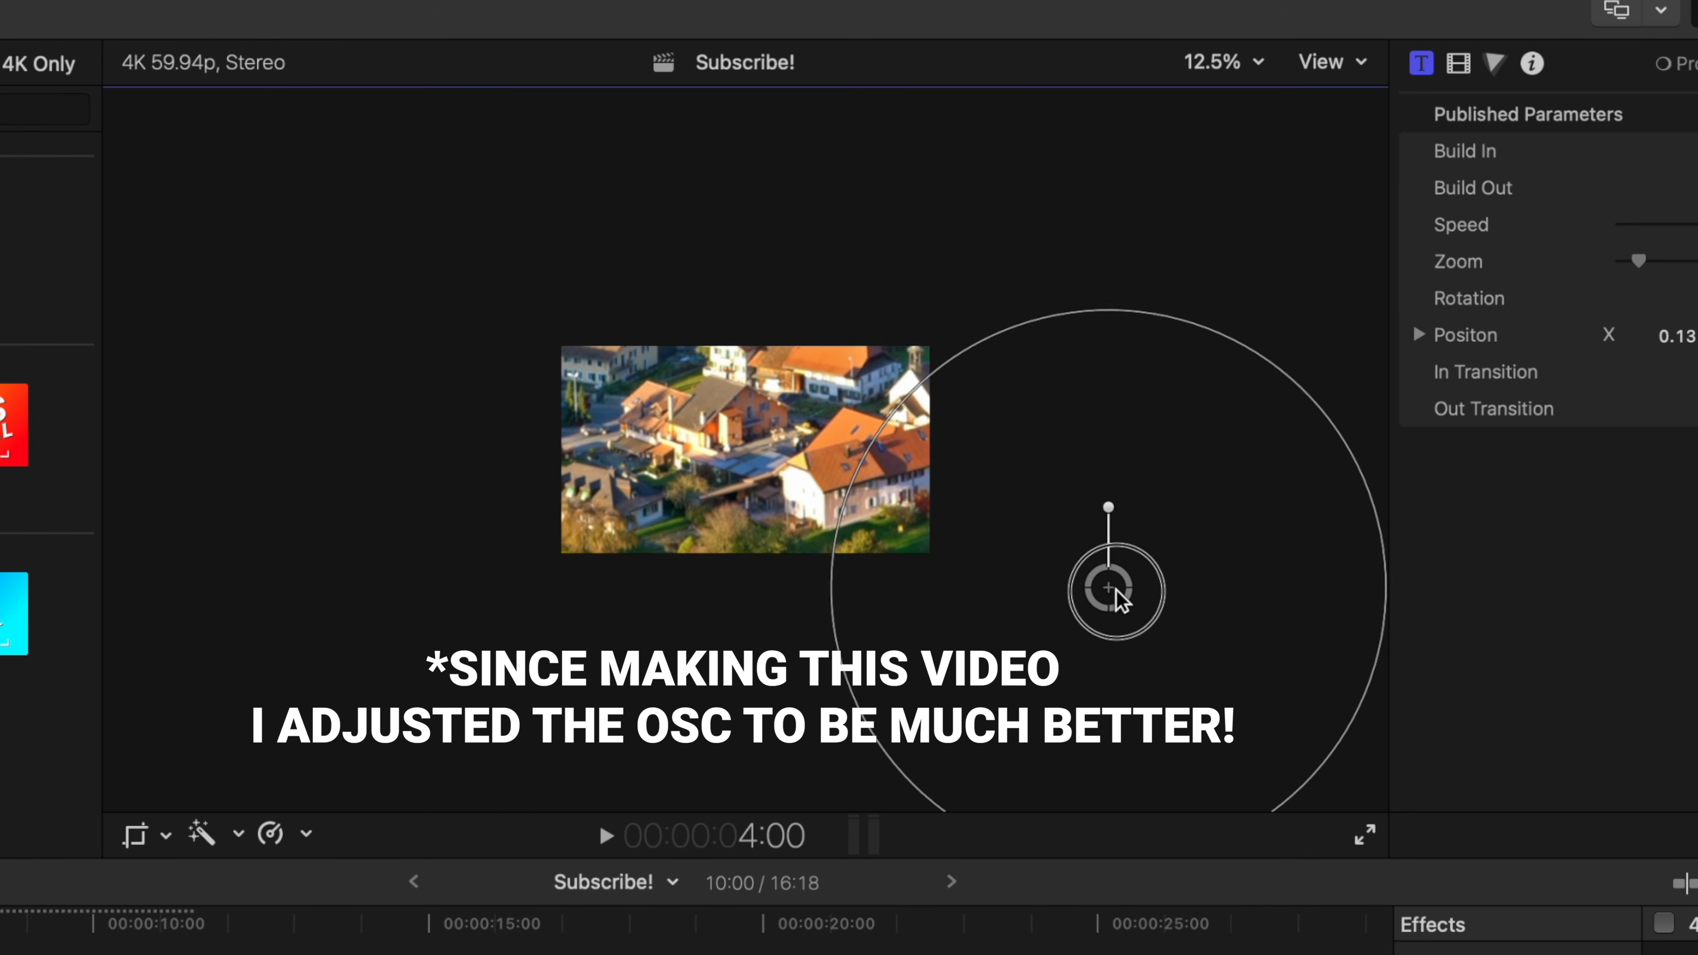
{"action": "left_click_drag", "start_coordinate": [1116, 590], "coordinate": [1085, 559]}
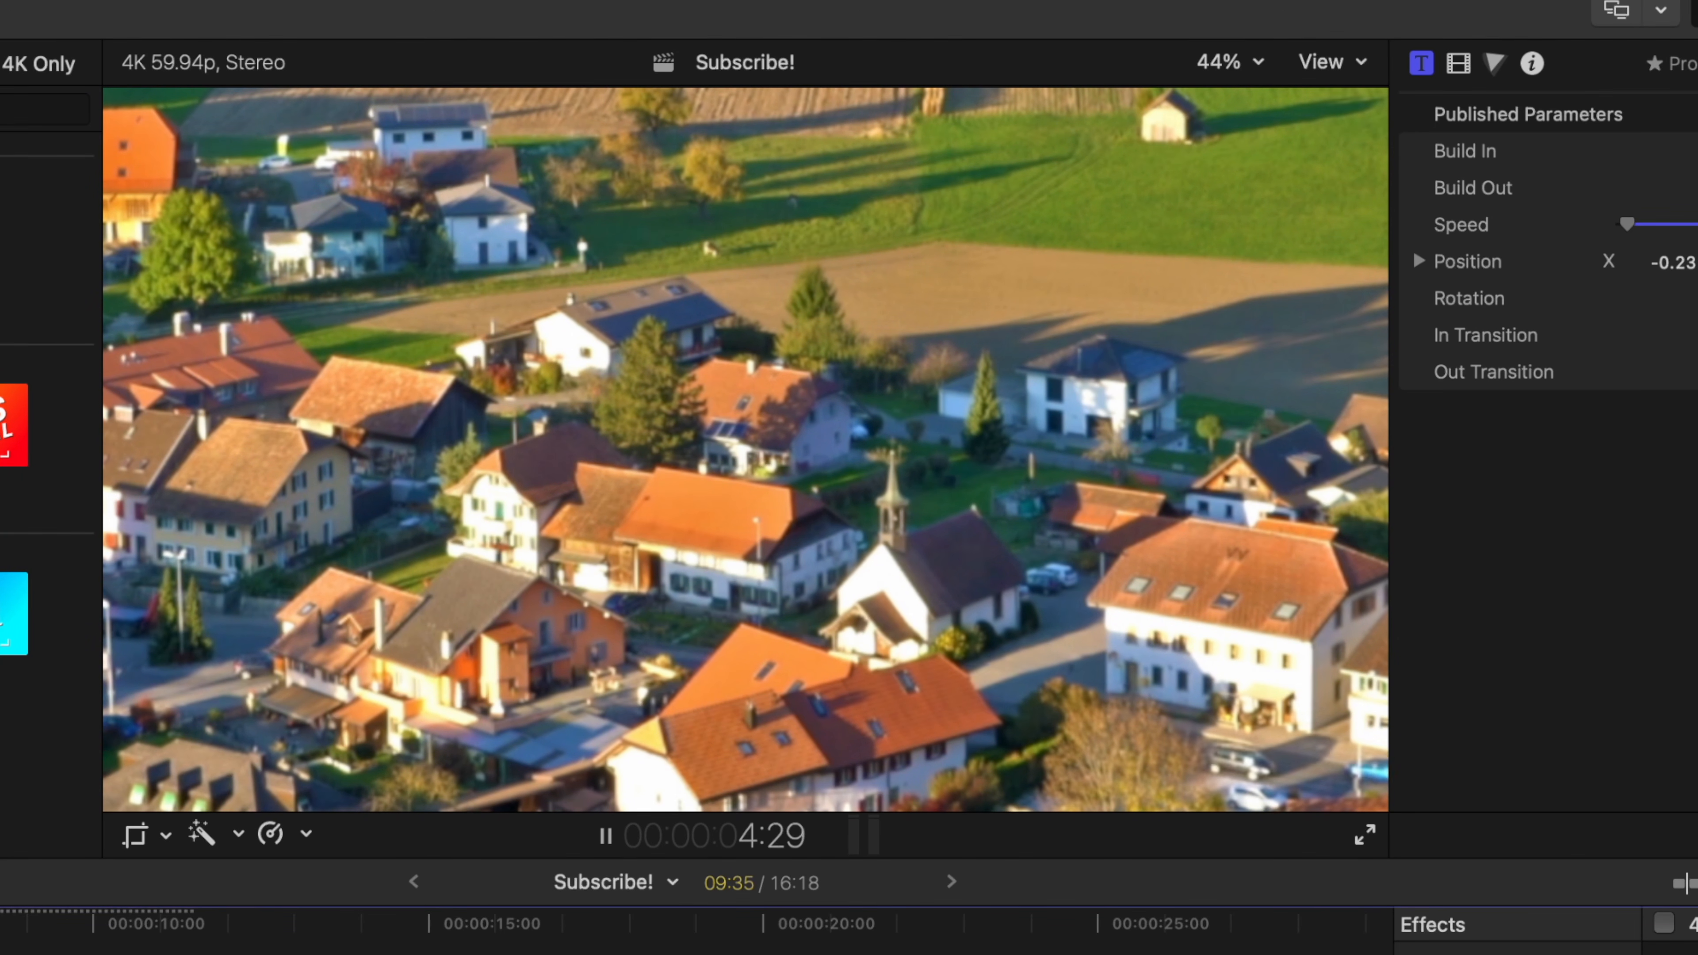
Preview the combined zoom and pan, and adjust the Pro Pan title so it ends together with the Pro Zoom title
{"action": "key", "text": "space"}
{"action": "left_click_drag", "start_coordinate": [649, 802], "coordinate": [520, 605]}
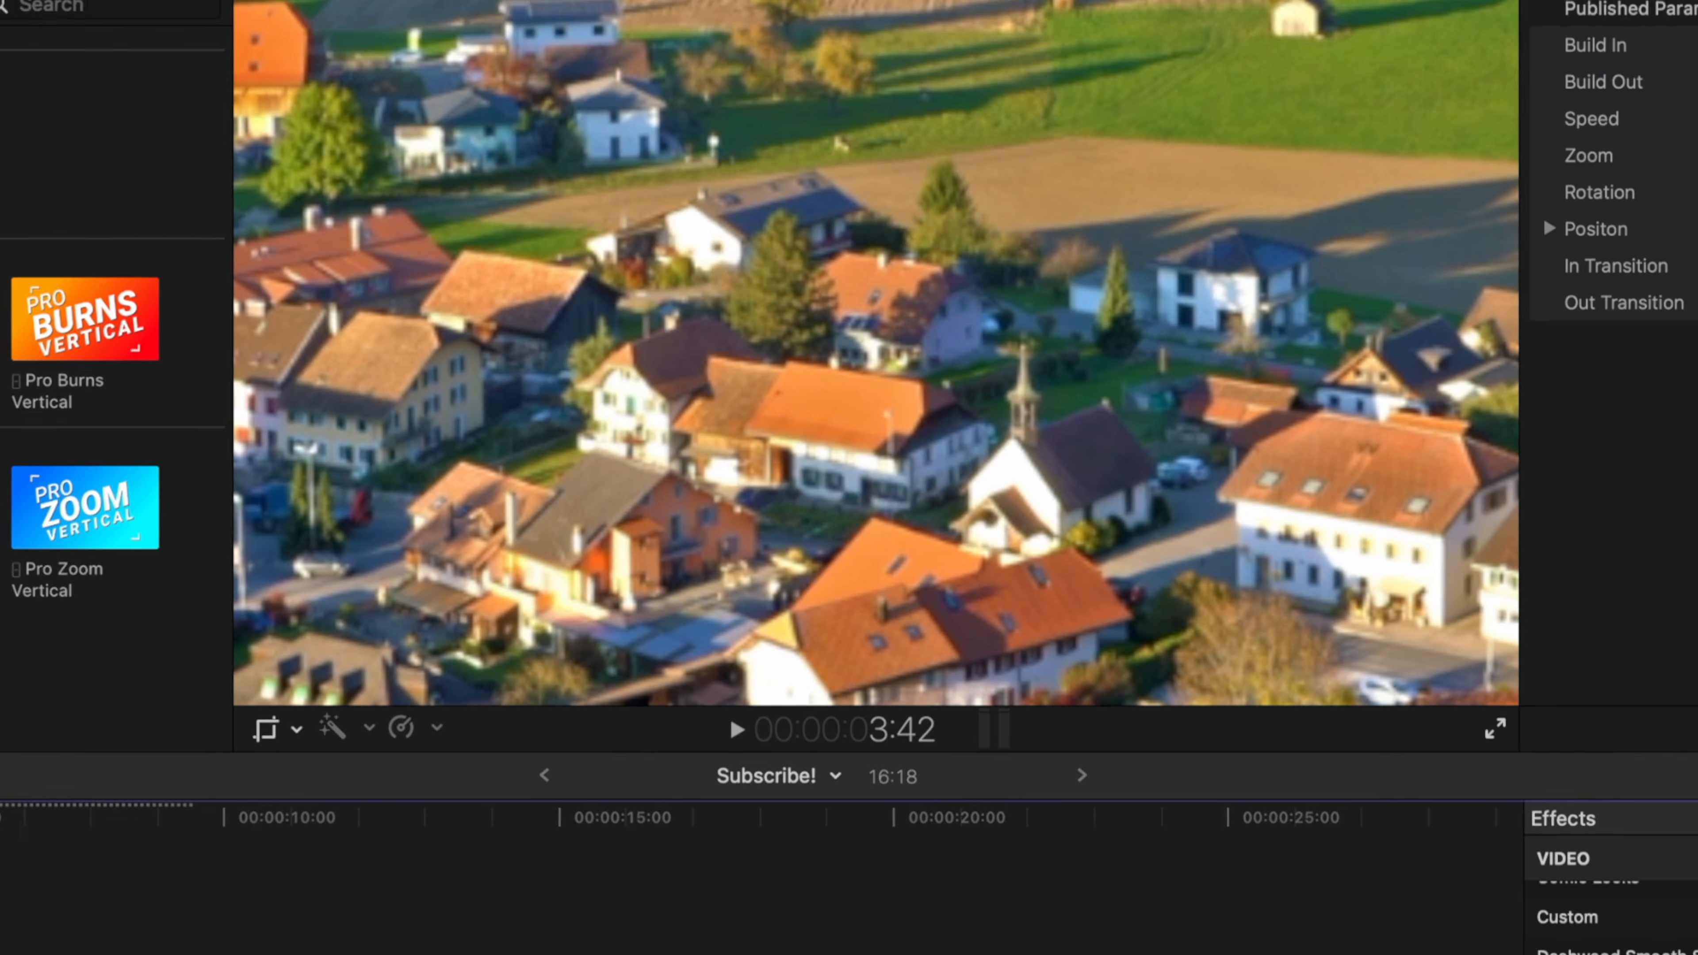
{"action": "key", "text": "space"}
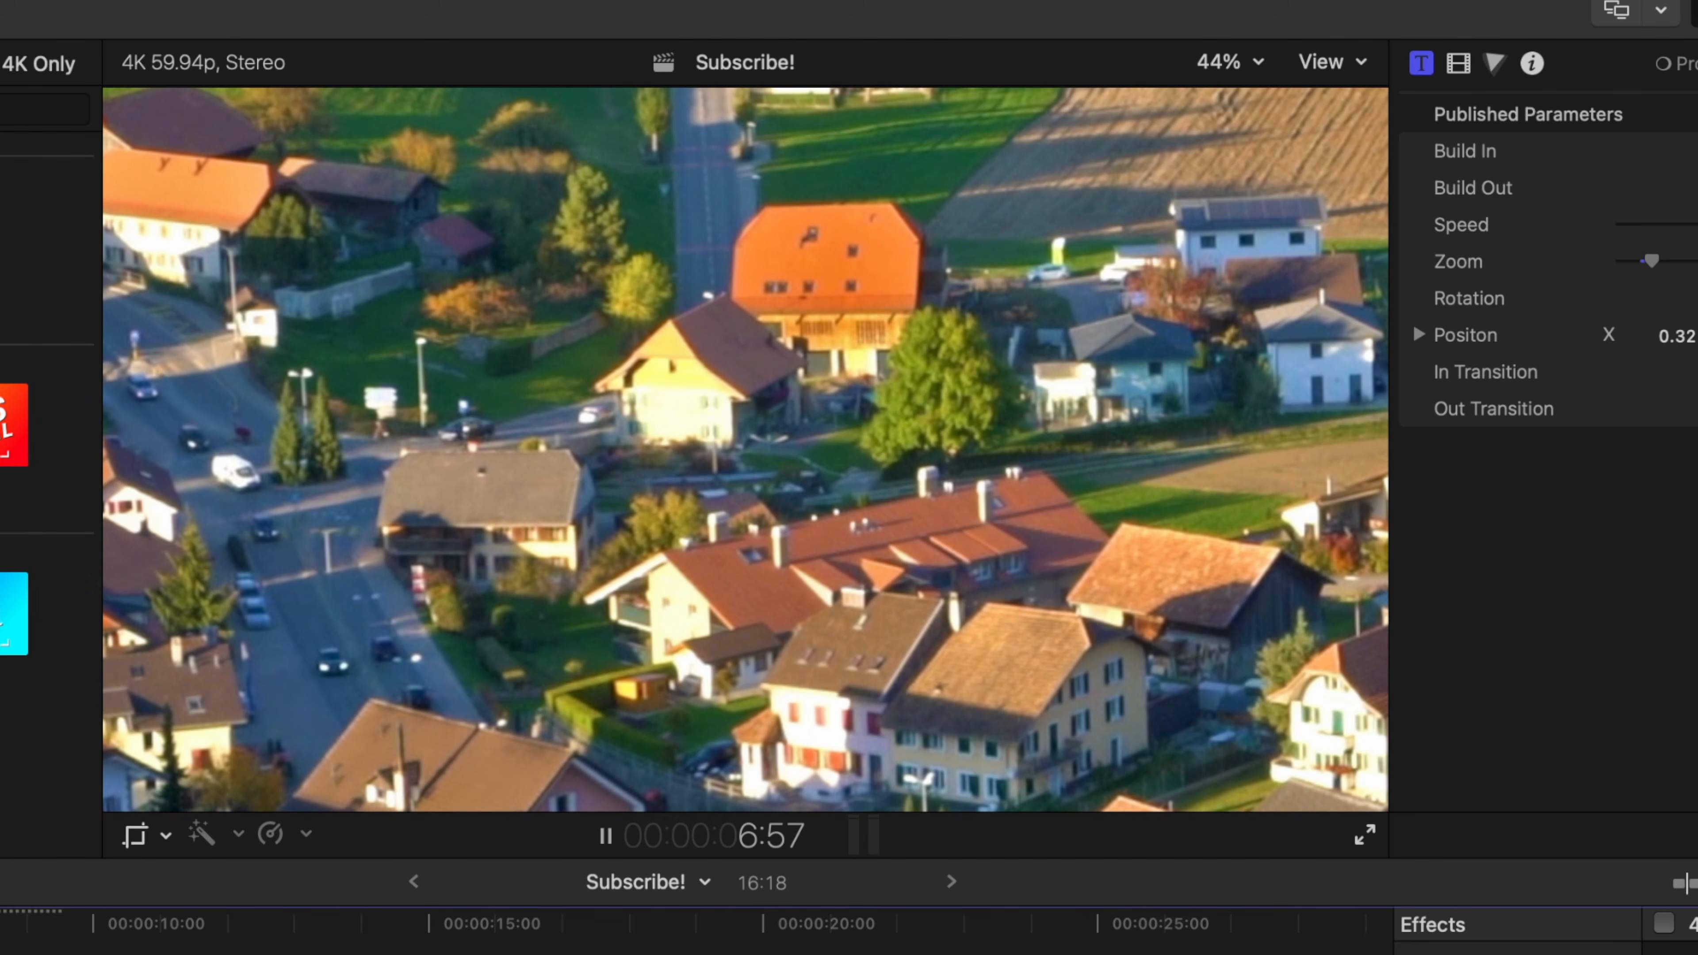
{"action": "key", "text": "space"}
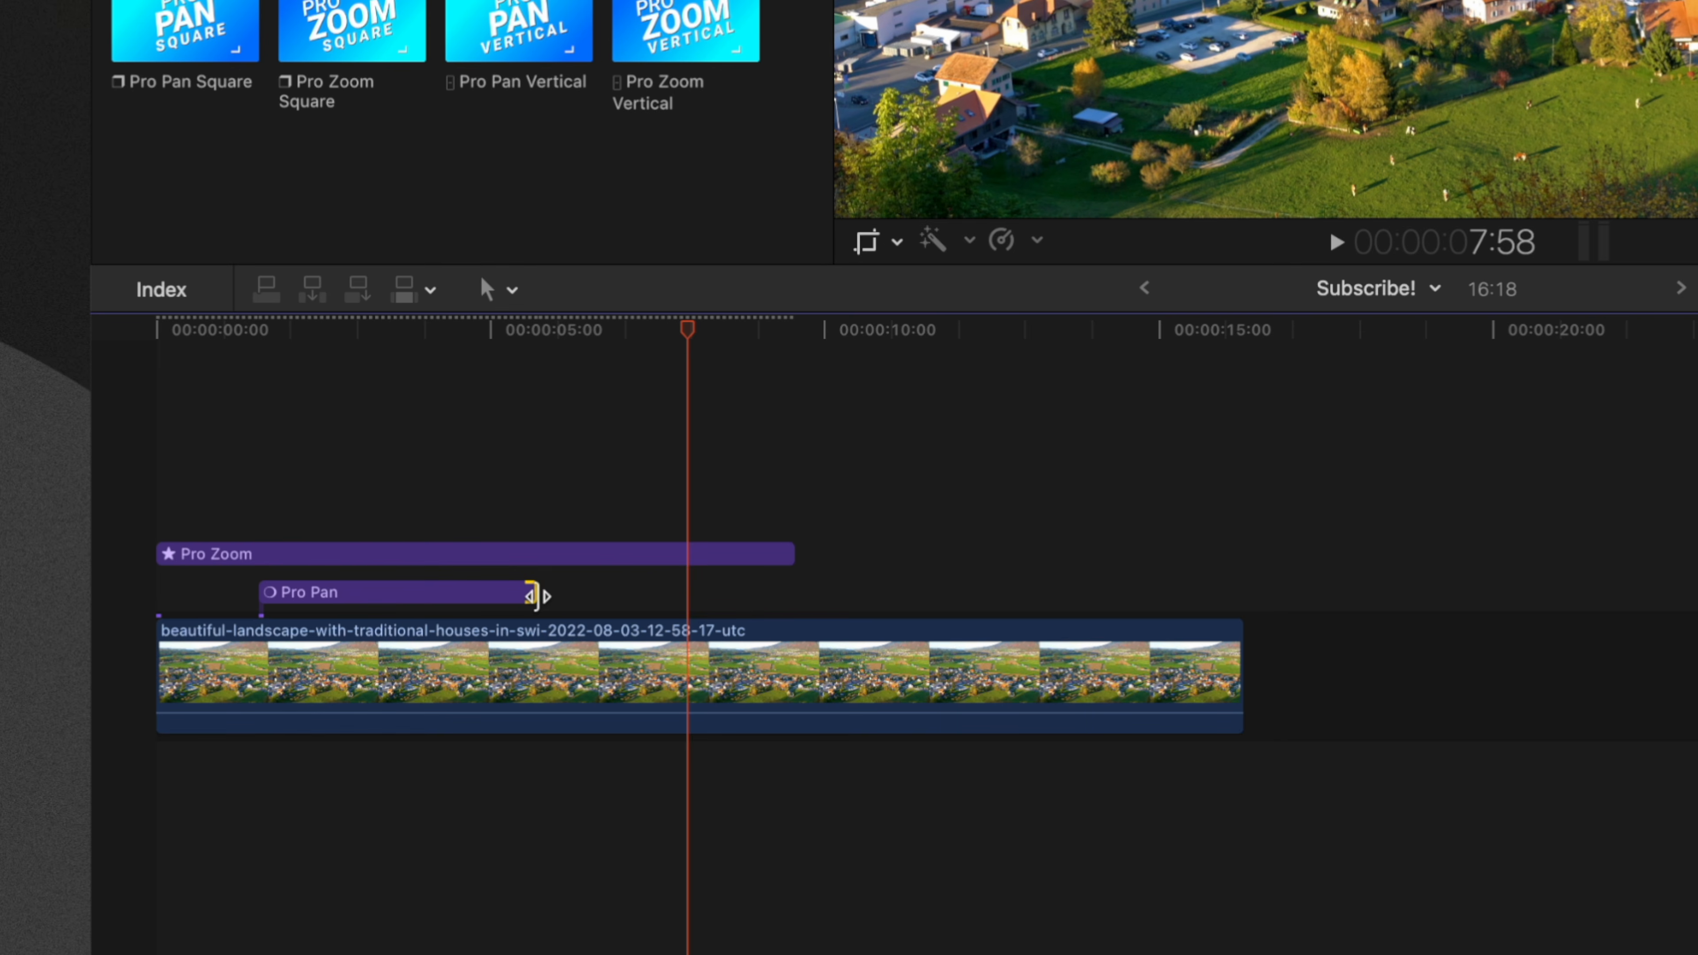
{"action": "left_click_drag", "start_coordinate": [537, 595], "coordinate": [794, 596]}
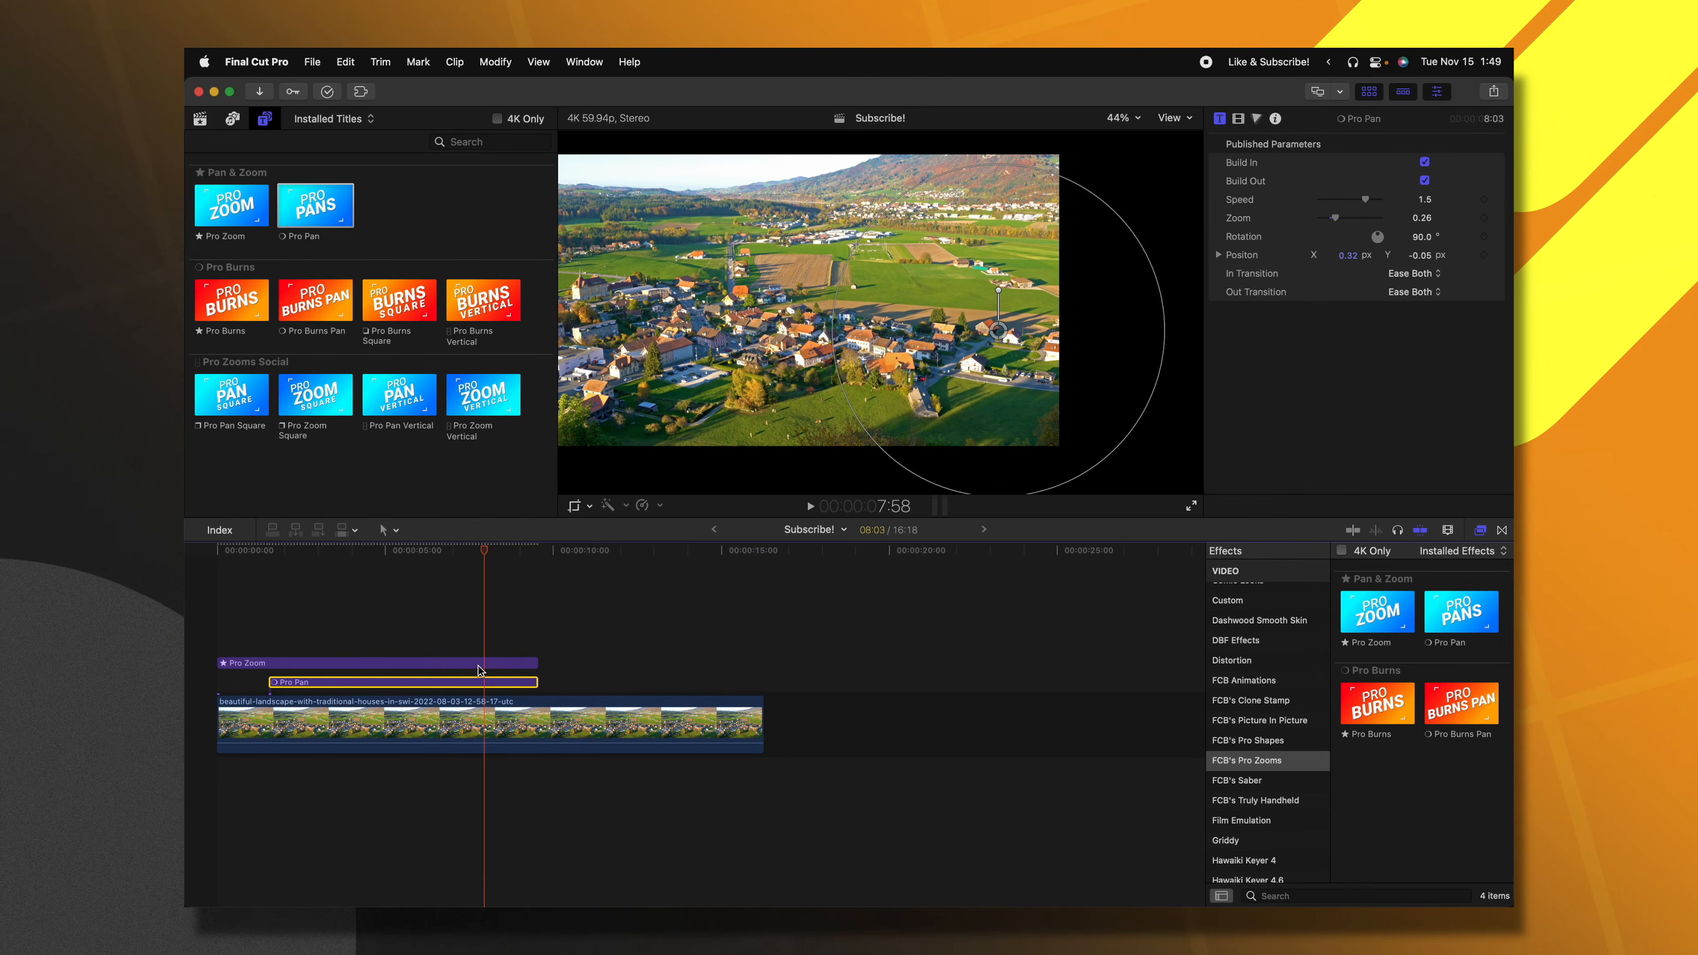
Raise the Pro Zoom title's speed, set the Pro Pan title's speed to 2.0, and play back the combined move
{"action": "left_click", "coordinate": [478, 665]}
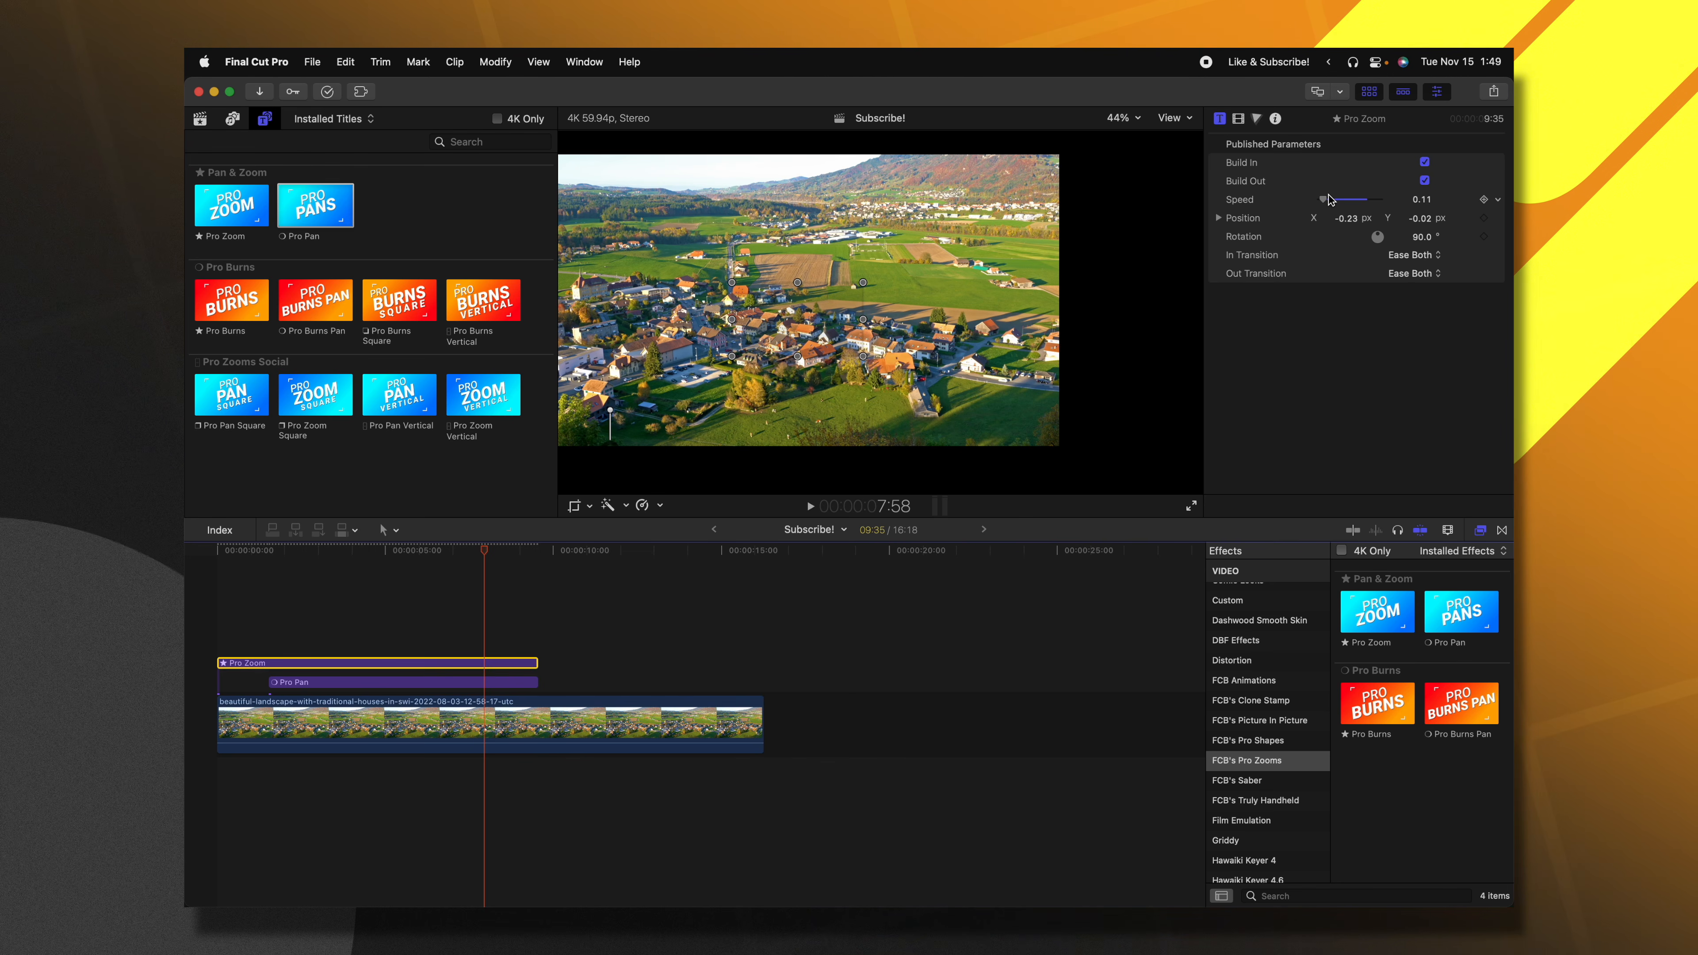
{"action": "left_click_drag", "start_coordinate": [1331, 200], "coordinate": [1379, 199]}
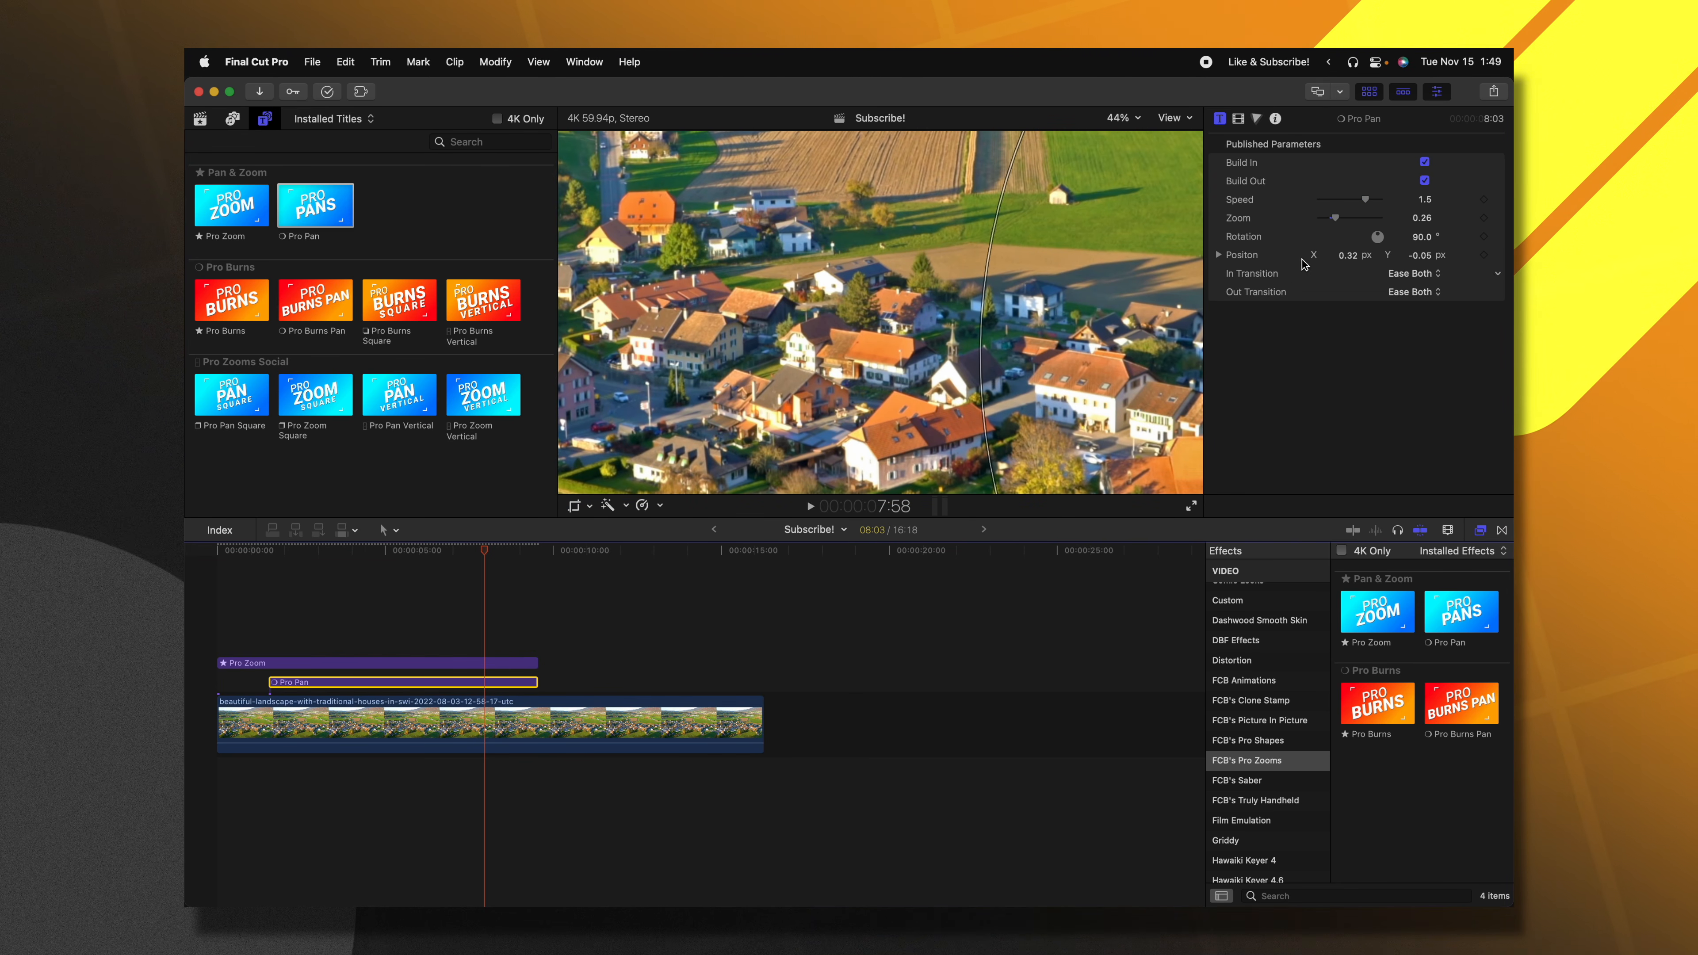
{"action": "left_click_drag", "start_coordinate": [1366, 200], "coordinate": [1381, 199]}
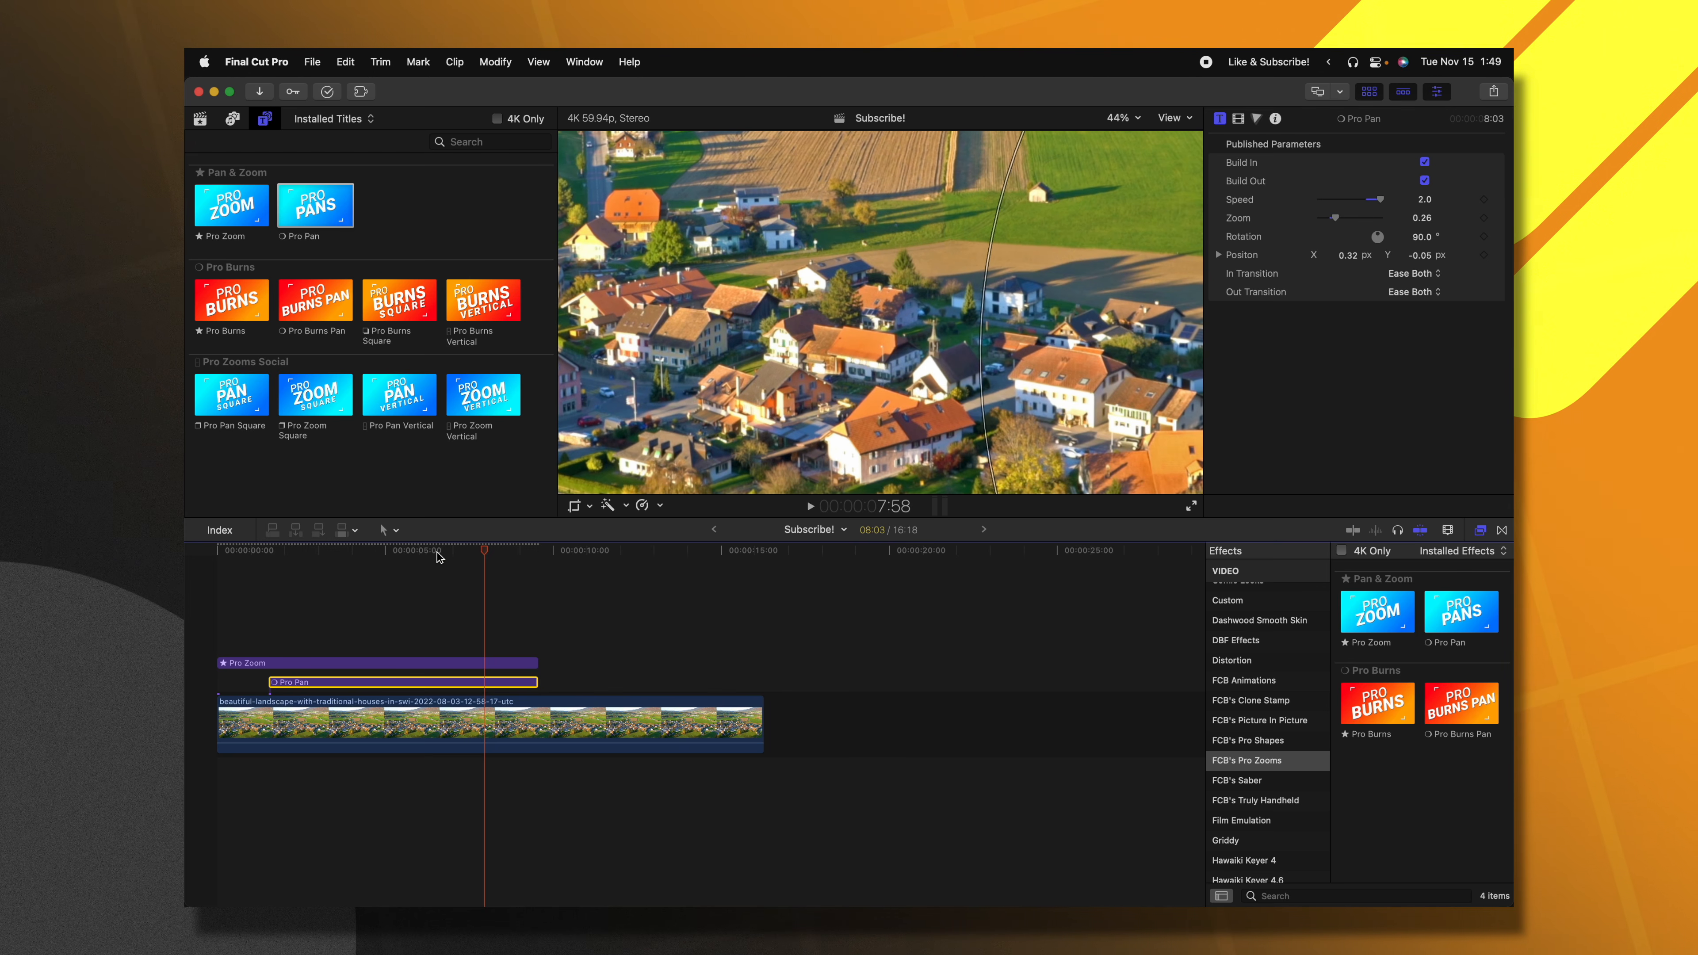
{"action": "left_click", "coordinate": [438, 553]}
{"action": "key", "text": "space"}
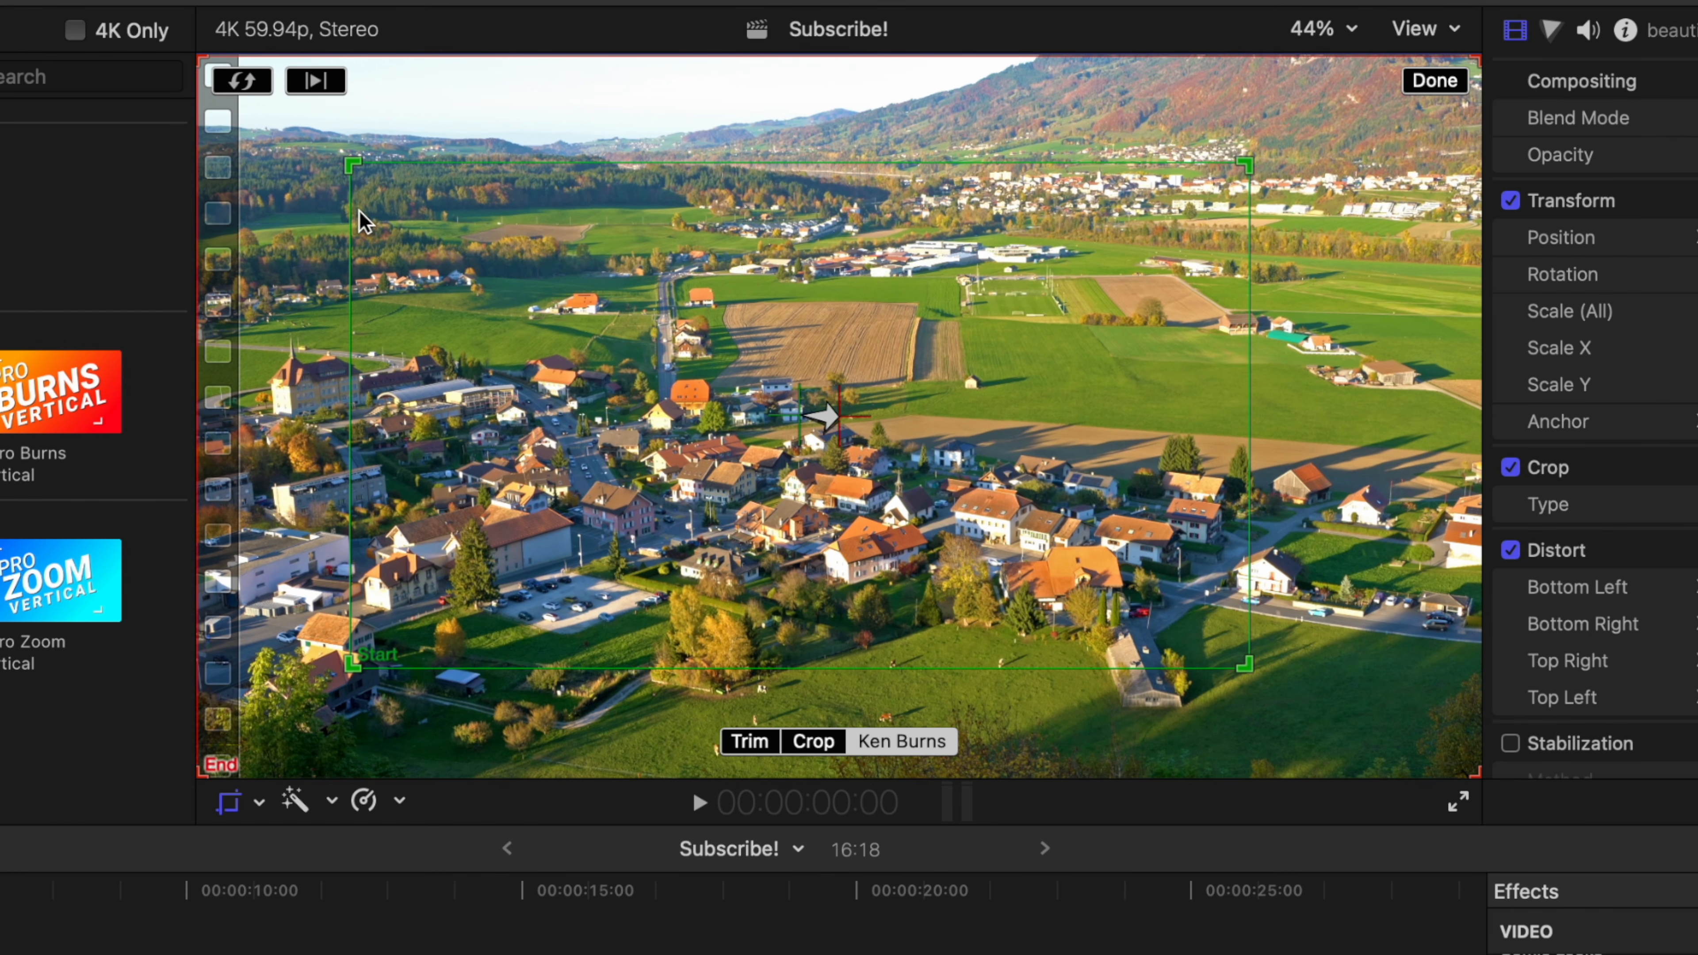
Shrink the village clip's Ken Burns start frame, position it over the village centre, and apply the crop
{"action": "left_click", "coordinate": [376, 217]}
{"action": "left_click_drag", "start_coordinate": [353, 162], "coordinate": [482, 252]}
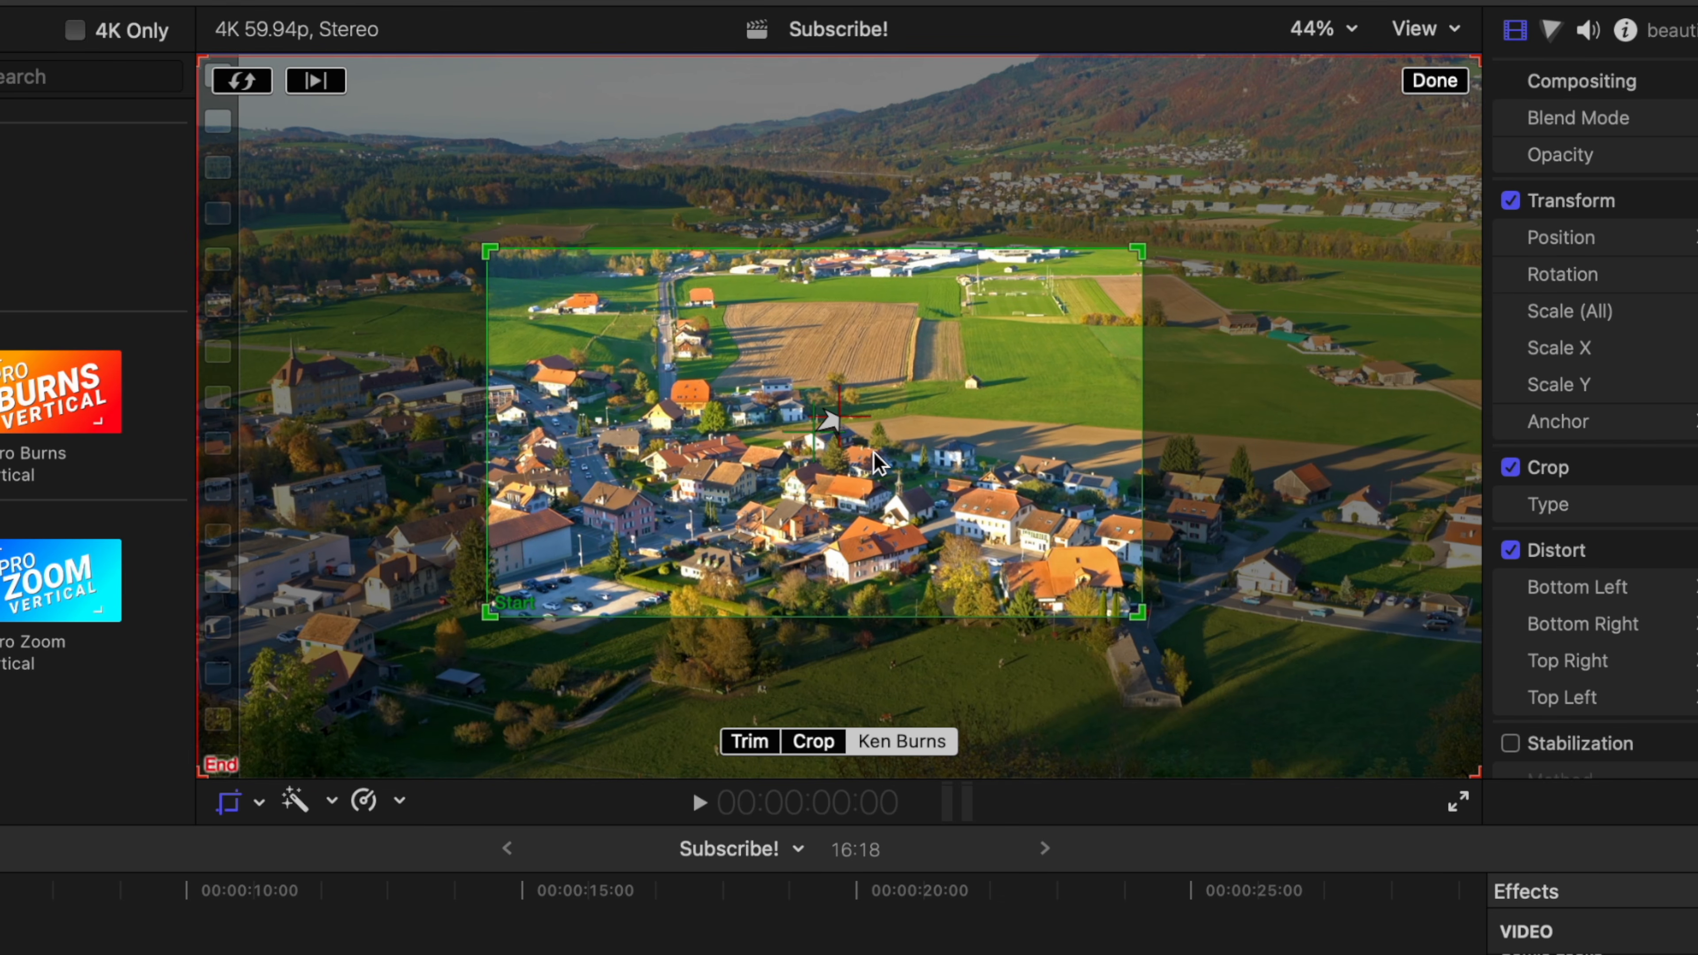
{"action": "left_click_drag", "start_coordinate": [492, 252], "coordinate": [686, 362]}
{"action": "left_click_drag", "start_coordinate": [912, 486], "coordinate": [822, 445]}
{"action": "left_click", "coordinate": [1434, 81]}
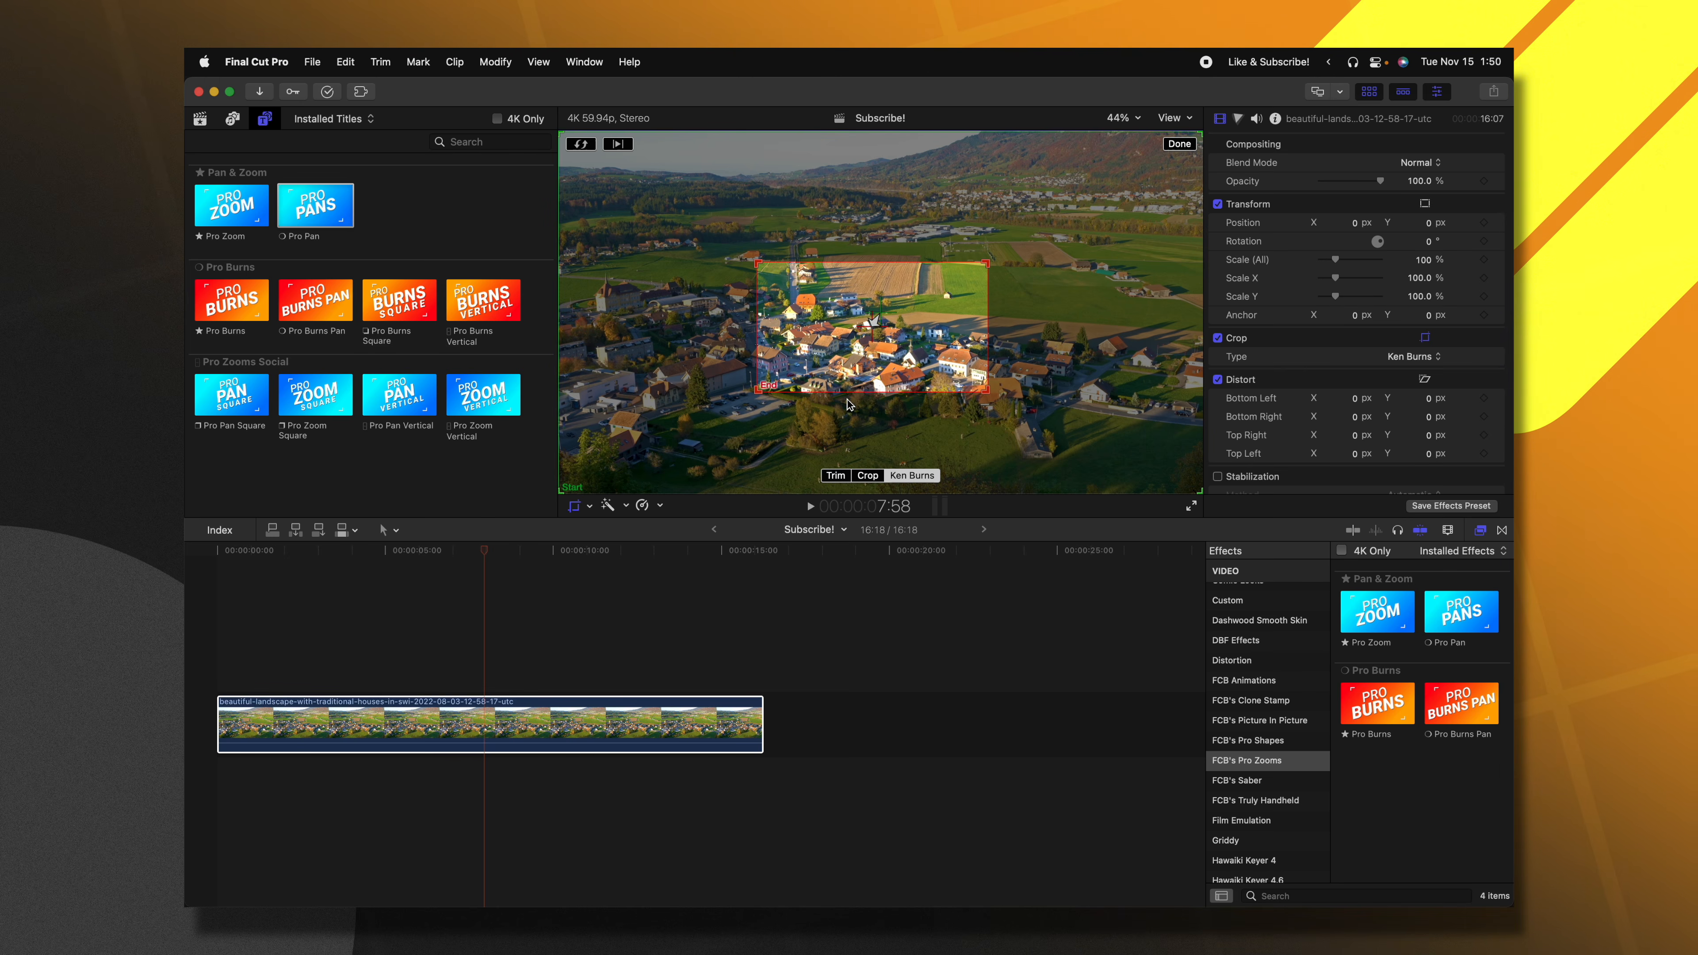
Exit the Ken Burns crop editor, split the village clip just past the five-second mark, and play it from the start
{"action": "left_click", "coordinate": [1178, 145]}
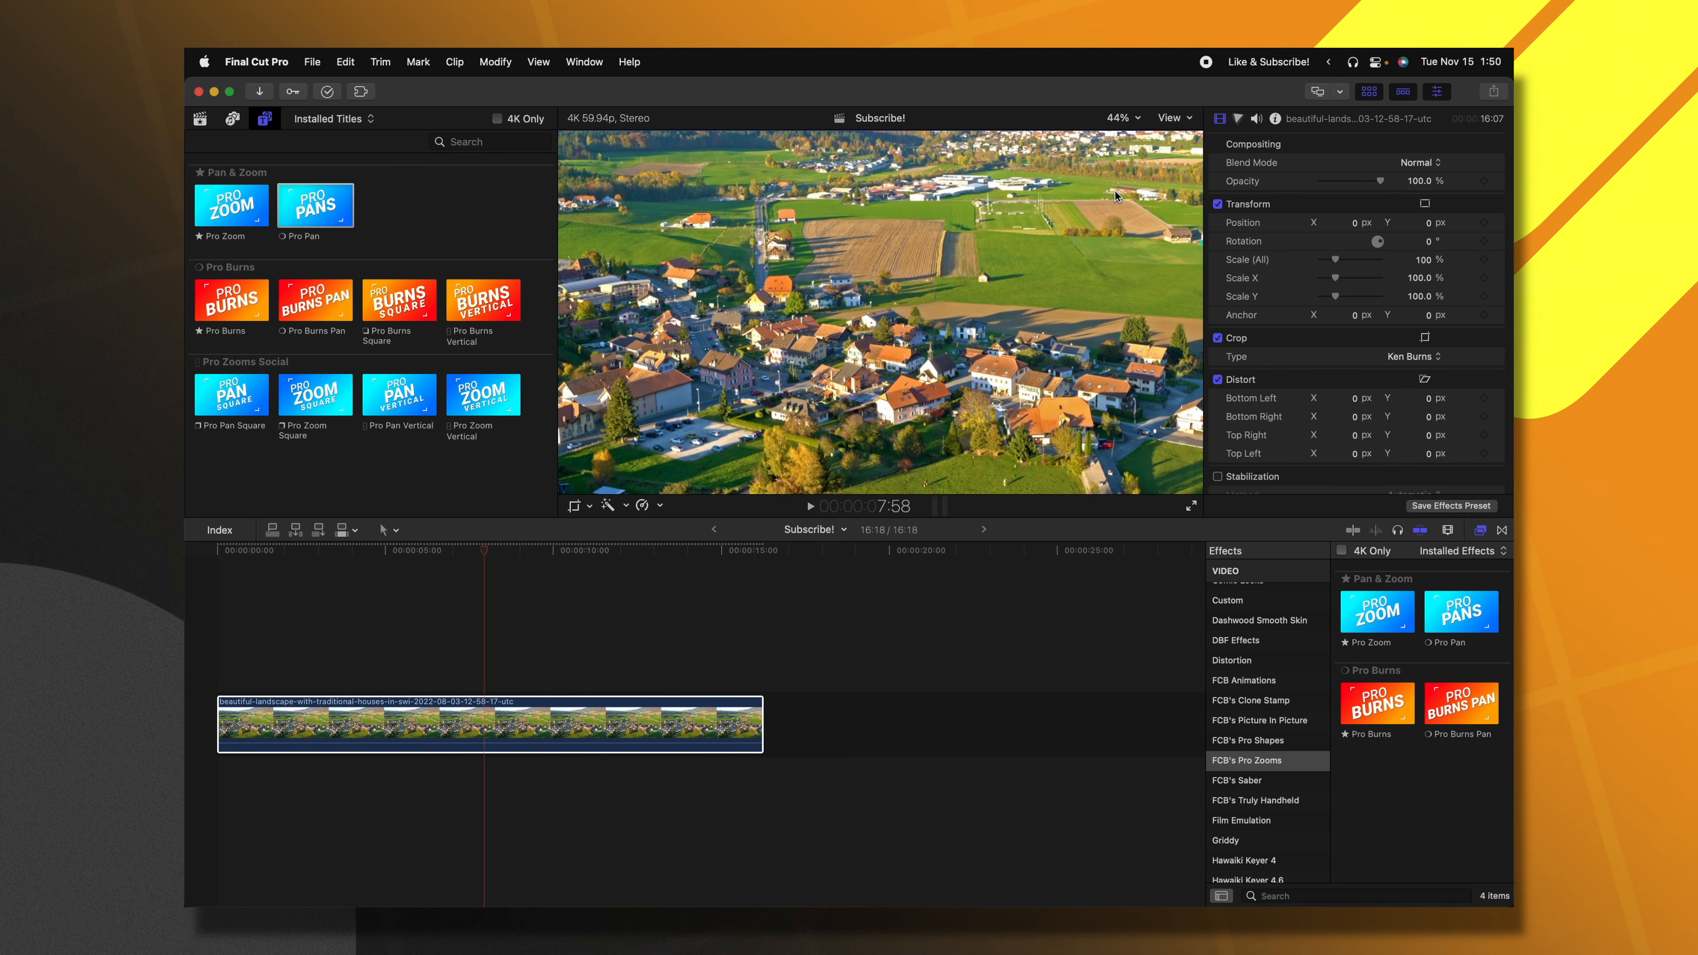
{"action": "left_click_drag", "start_coordinate": [266, 551], "coordinate": [408, 580]}
{"action": "key", "text": "b"}
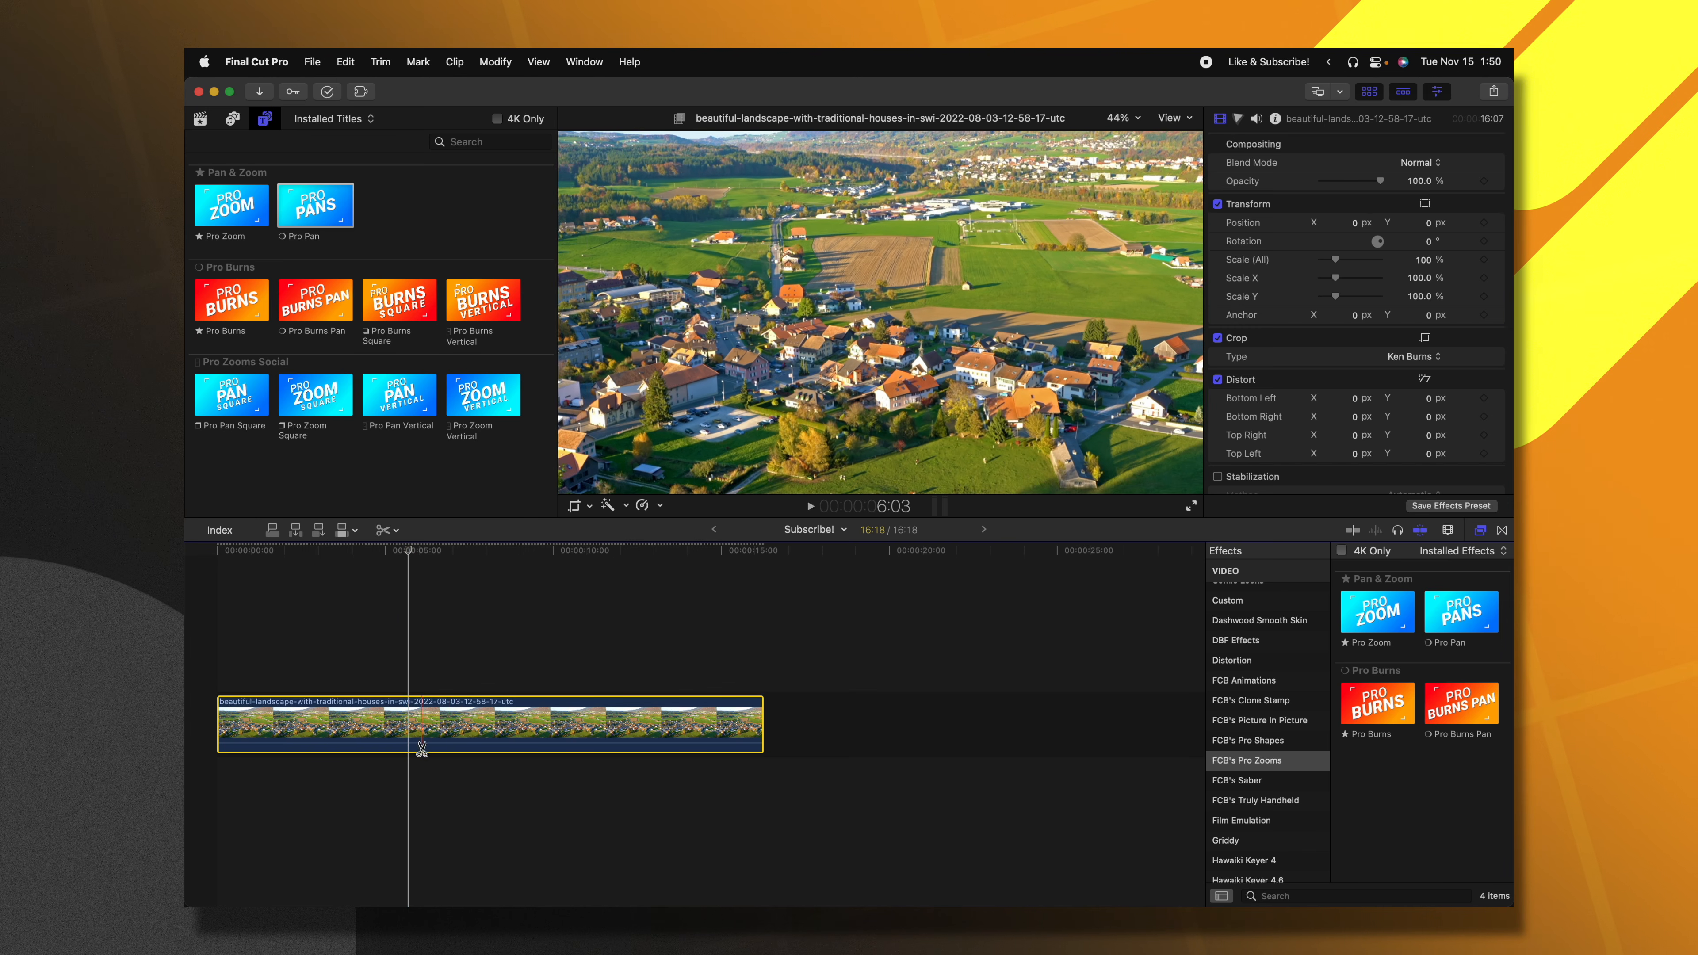
{"action": "key", "text": "a"}
{"action": "left_click", "coordinate": [220, 569]}
{"action": "key", "text": "space"}
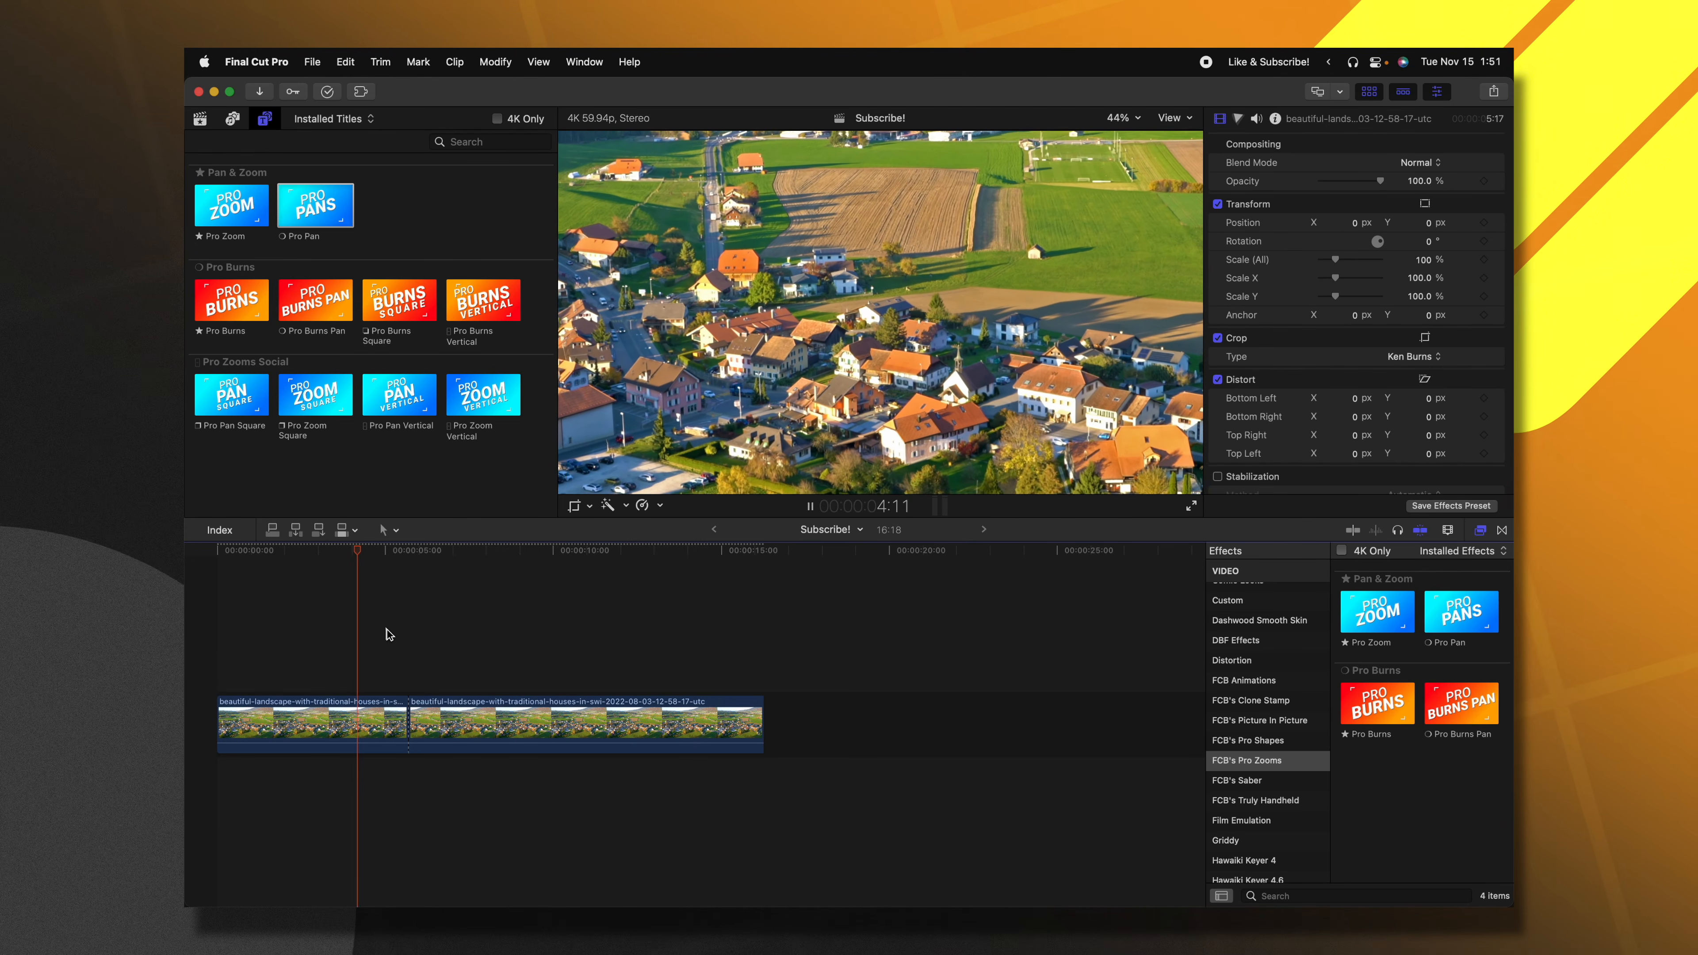
{"action": "key", "text": "space"}
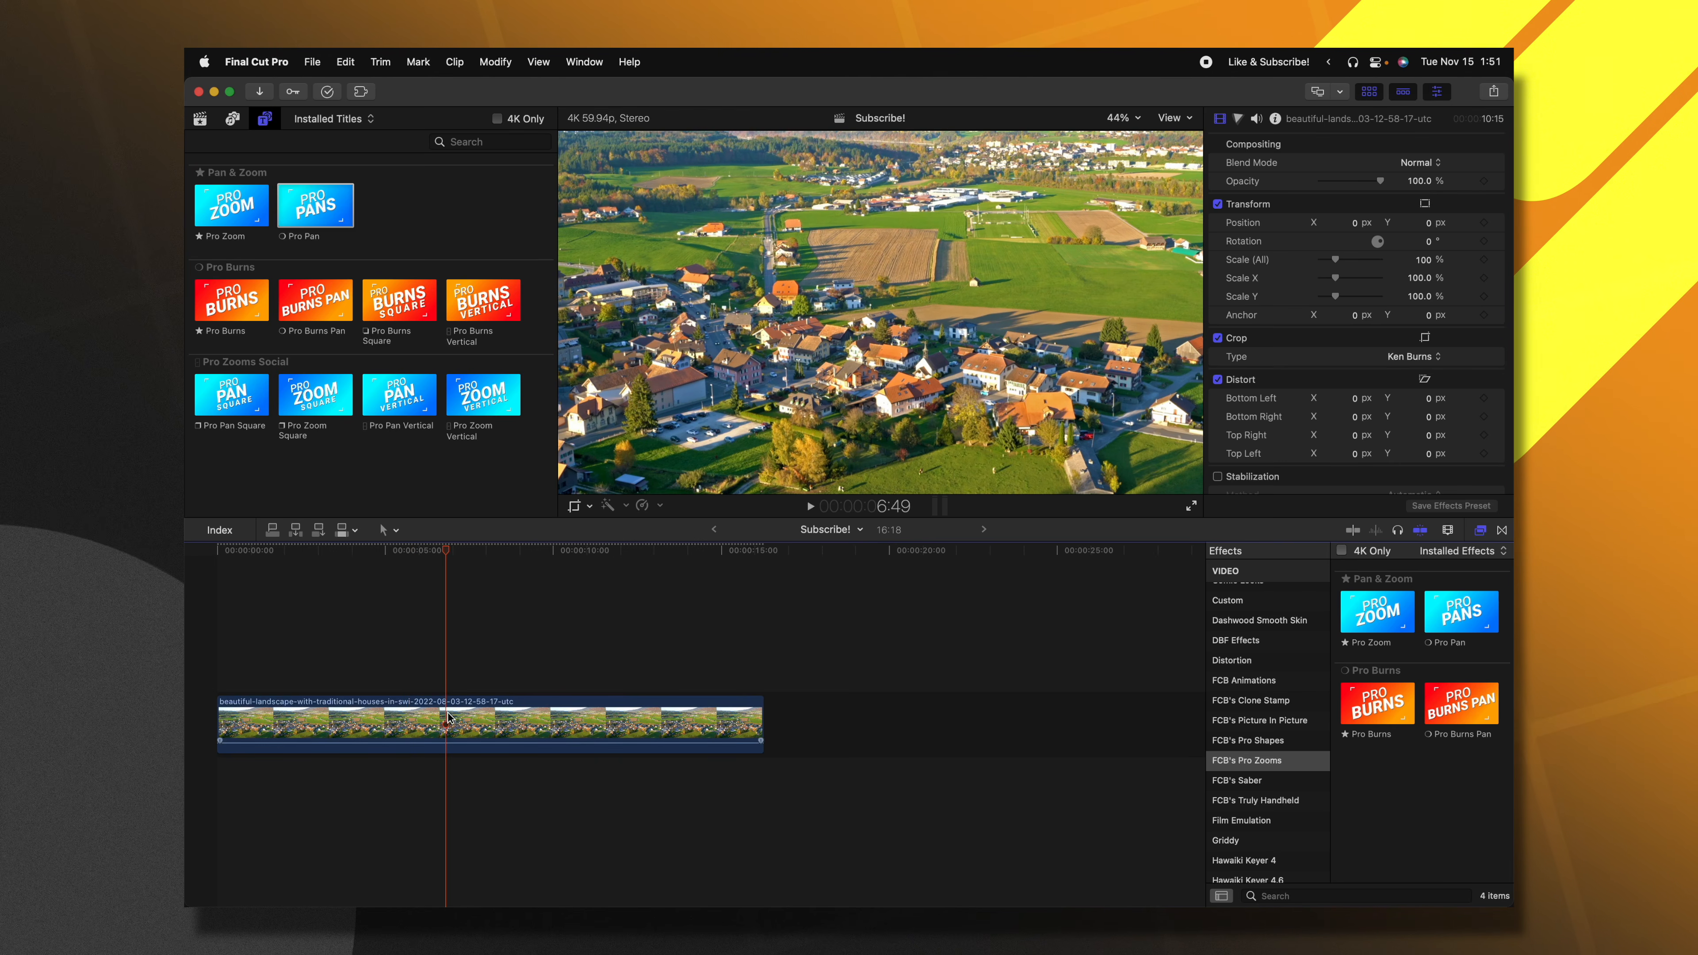
Remove the Crop attribute from the village clip
{"action": "key", "text": "super+shift+x"}
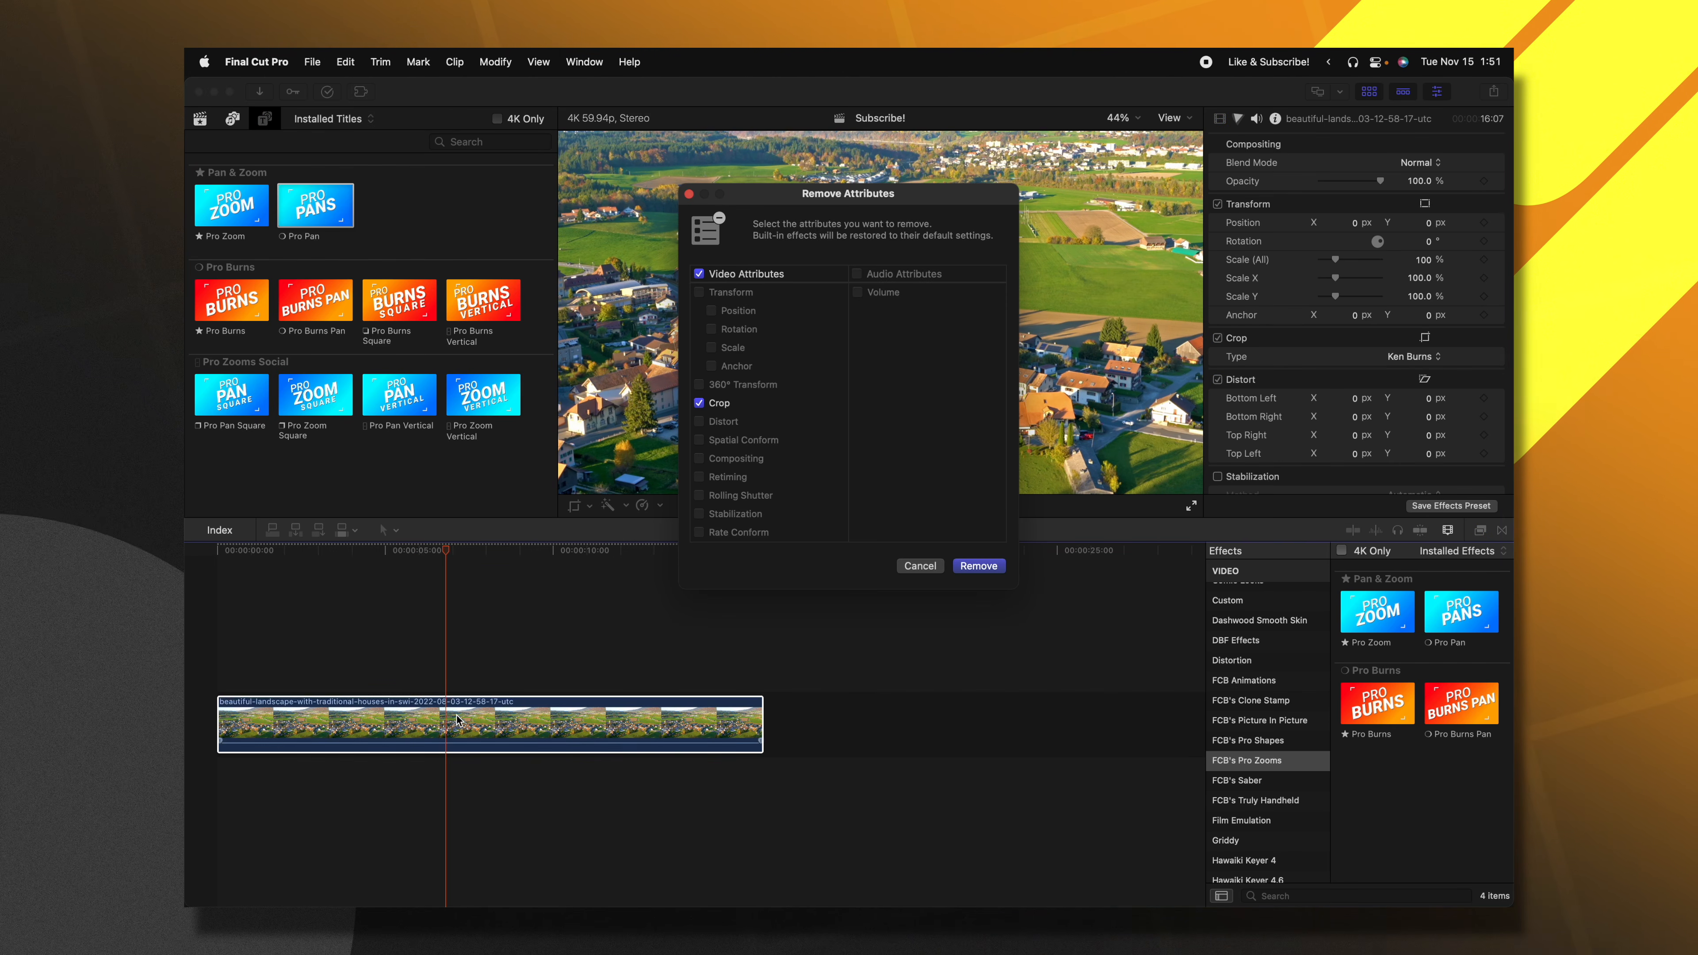
{"action": "left_click", "coordinate": [978, 566]}
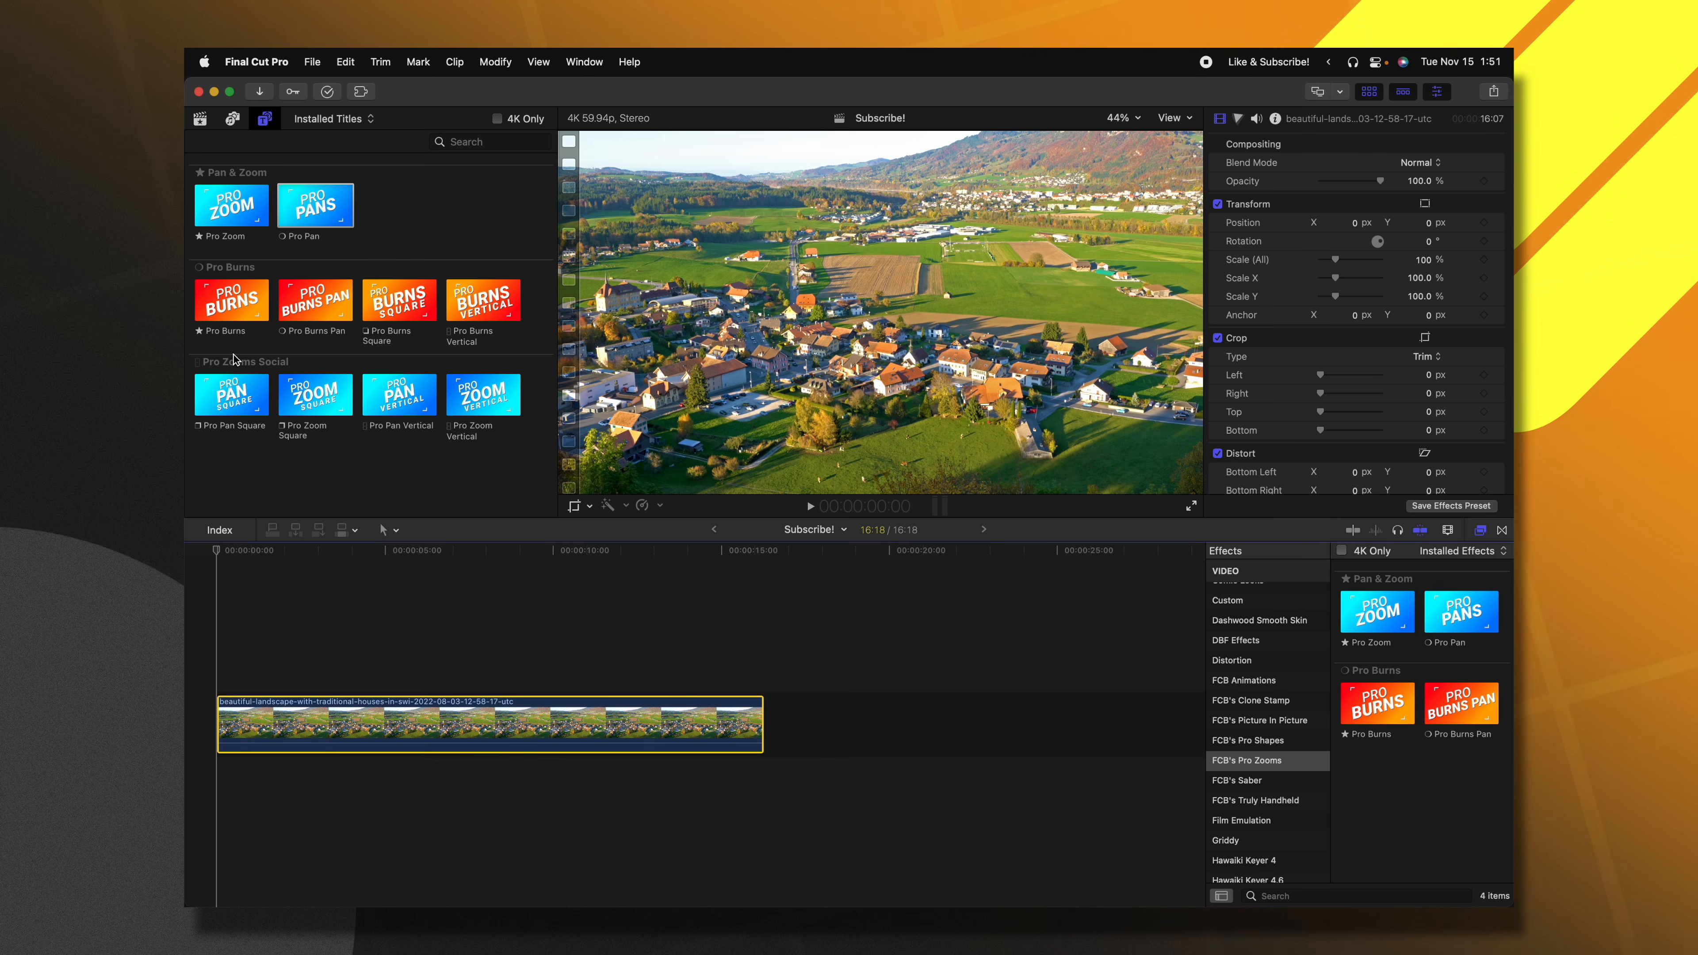
Add a Pro Burns title above the start of the village clip and shorten it to 3:50
{"action": "left_click_drag", "start_coordinate": [219, 624], "coordinate": [216, 627]}
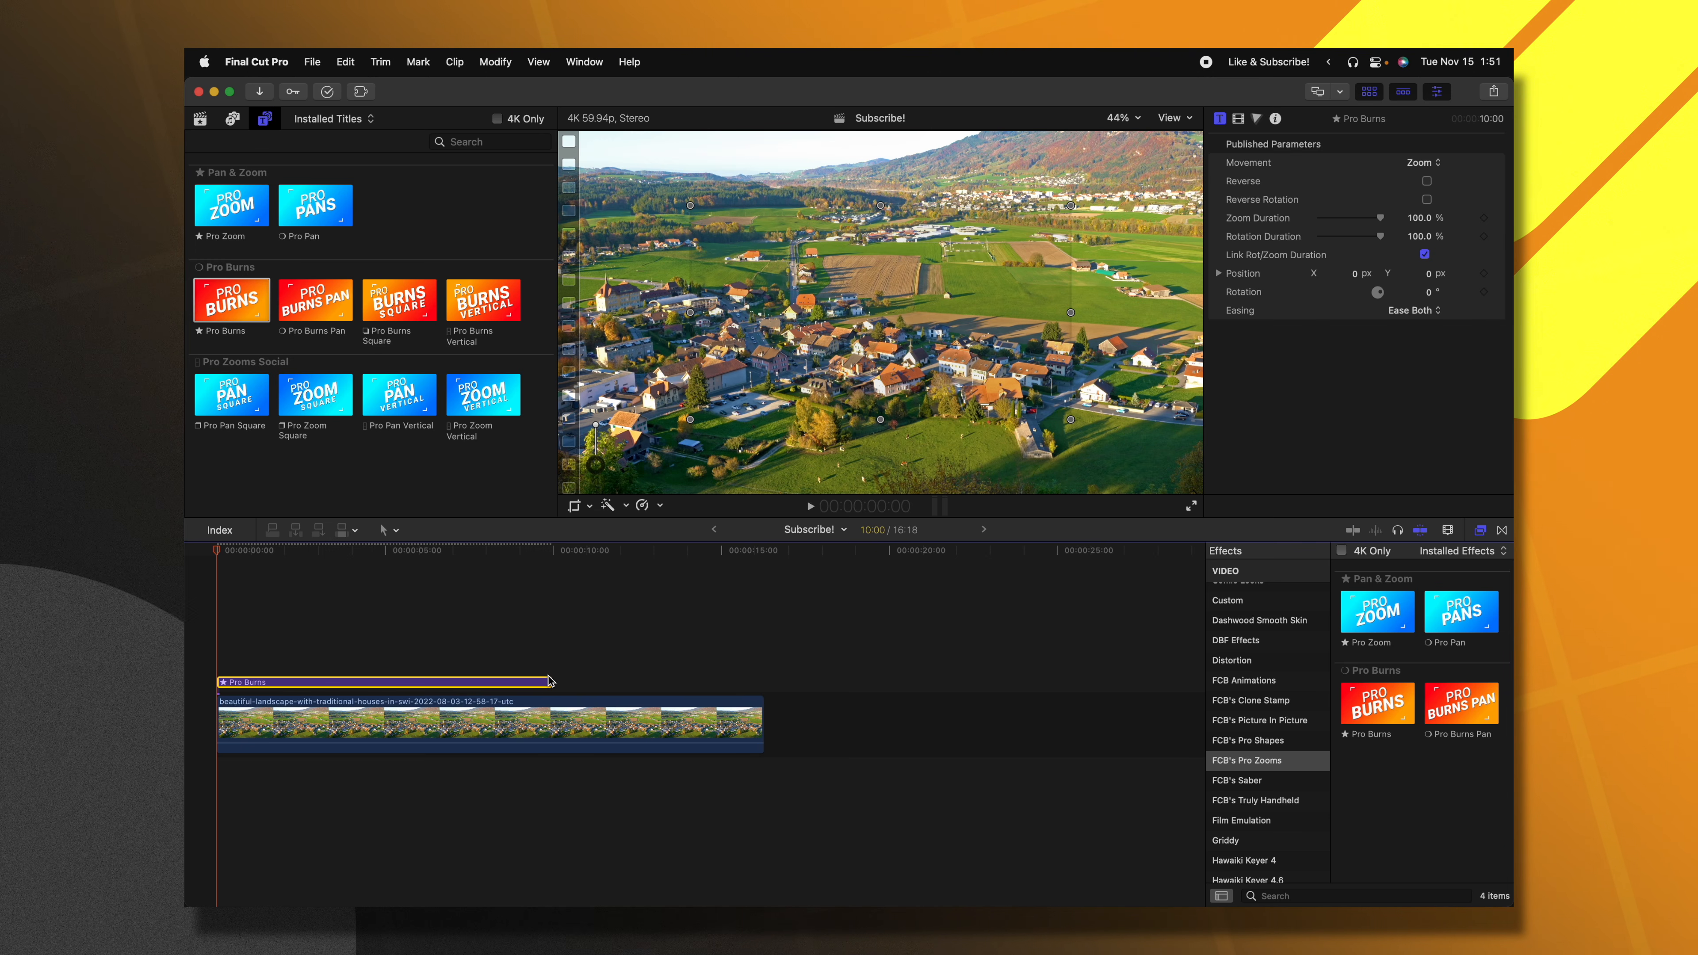
{"action": "left_click_drag", "start_coordinate": [547, 678], "coordinate": [499, 682]}
{"action": "left_click_drag", "start_coordinate": [349, 673], "coordinate": [342, 680]}
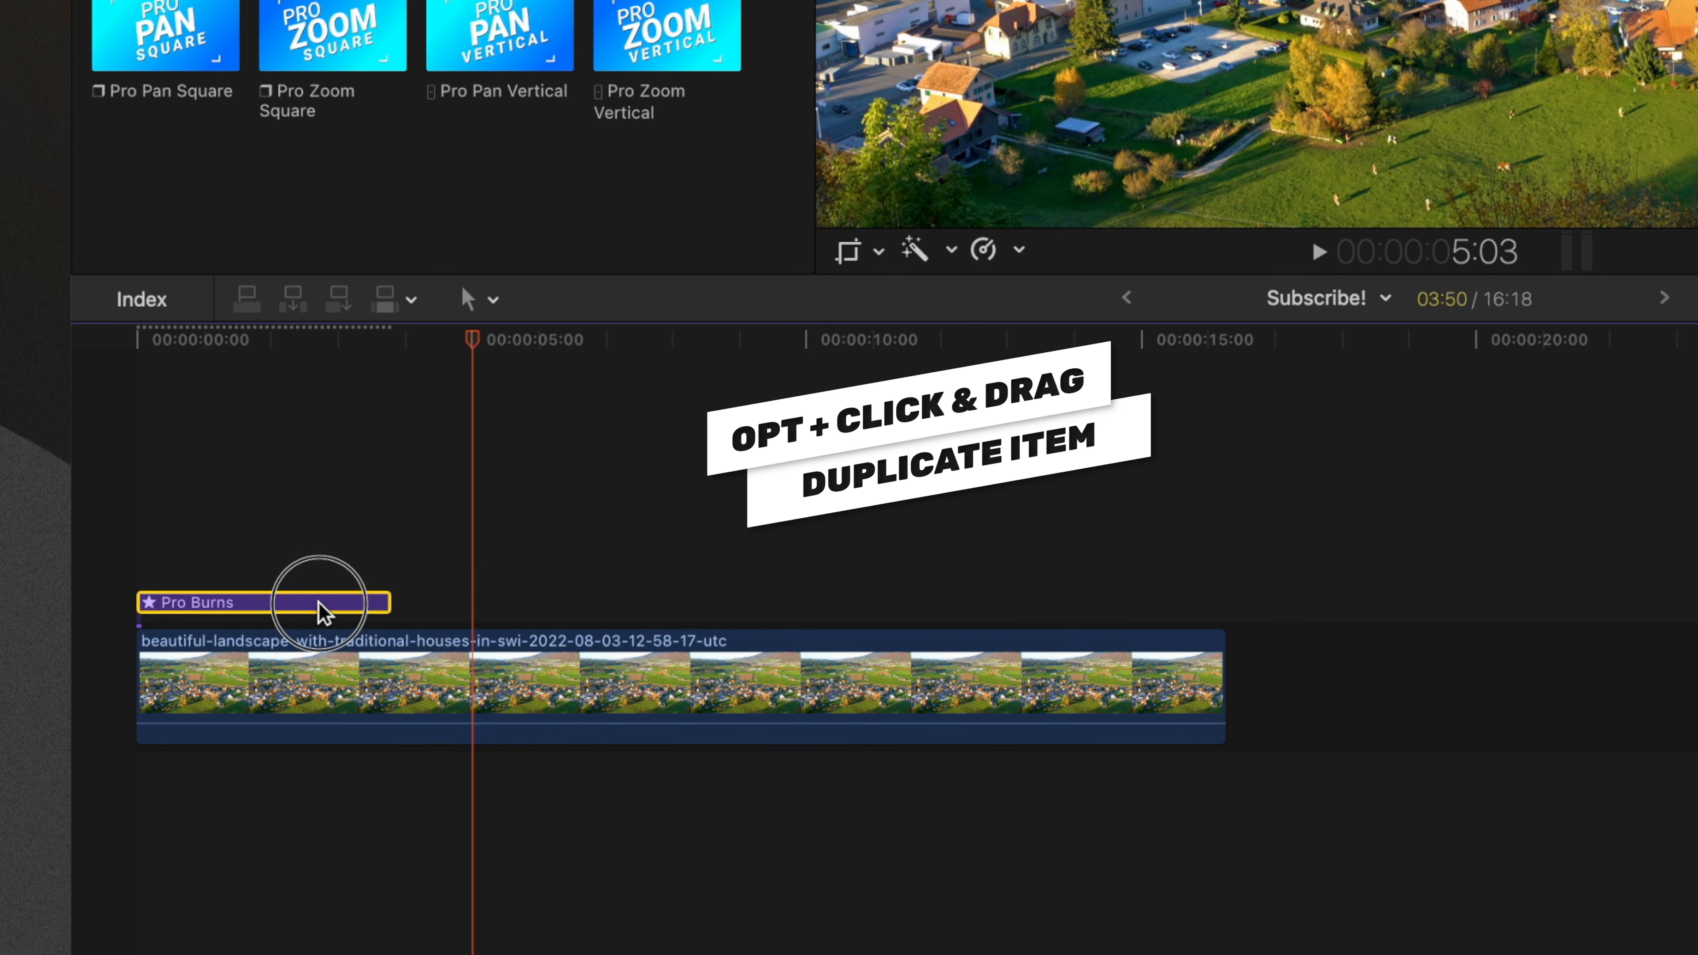
Duplicate the Pro Burns title directly after the first one and set the copy's Movement to Hold
{"action": "left_click_drag", "start_coordinate": [321, 608], "coordinate": [554, 601]}
{"action": "mouse_move", "coordinate": [394, 338]}
{"action": "left_mouse_down"}
{"action": "mouse_move", "coordinate": [374, 338]}
{"action": "mouse_move", "coordinate": [393, 338]}
{"action": "left_mouse_up"}
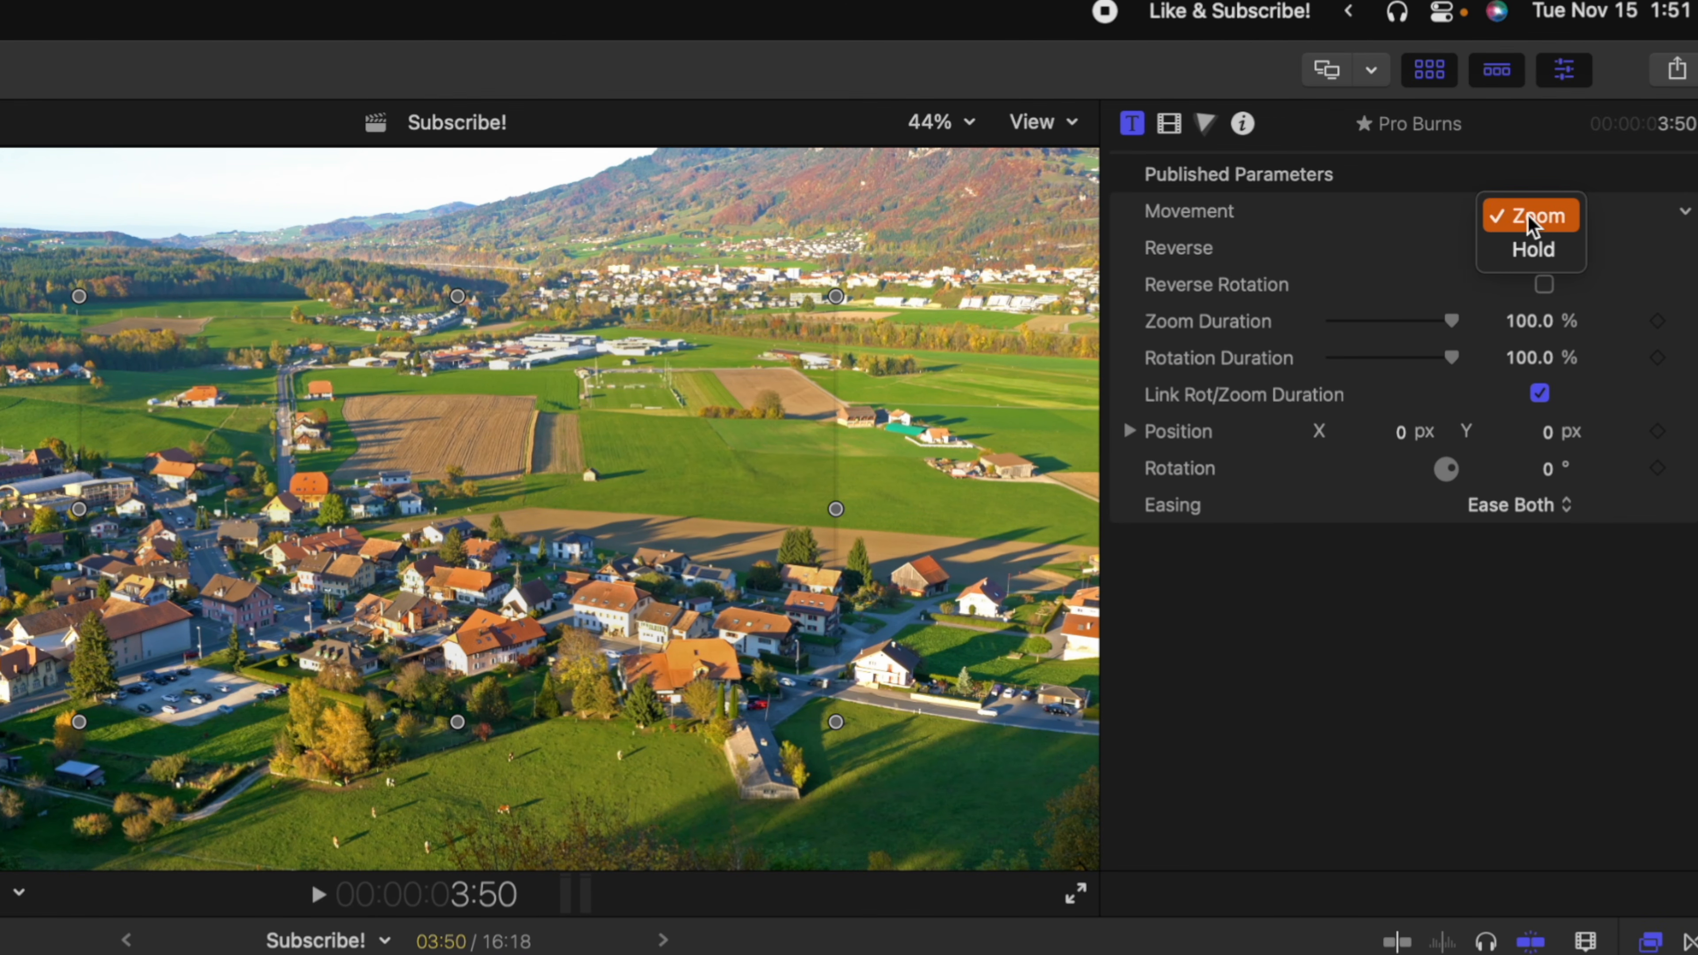
{"action": "left_click", "coordinate": [1533, 249]}
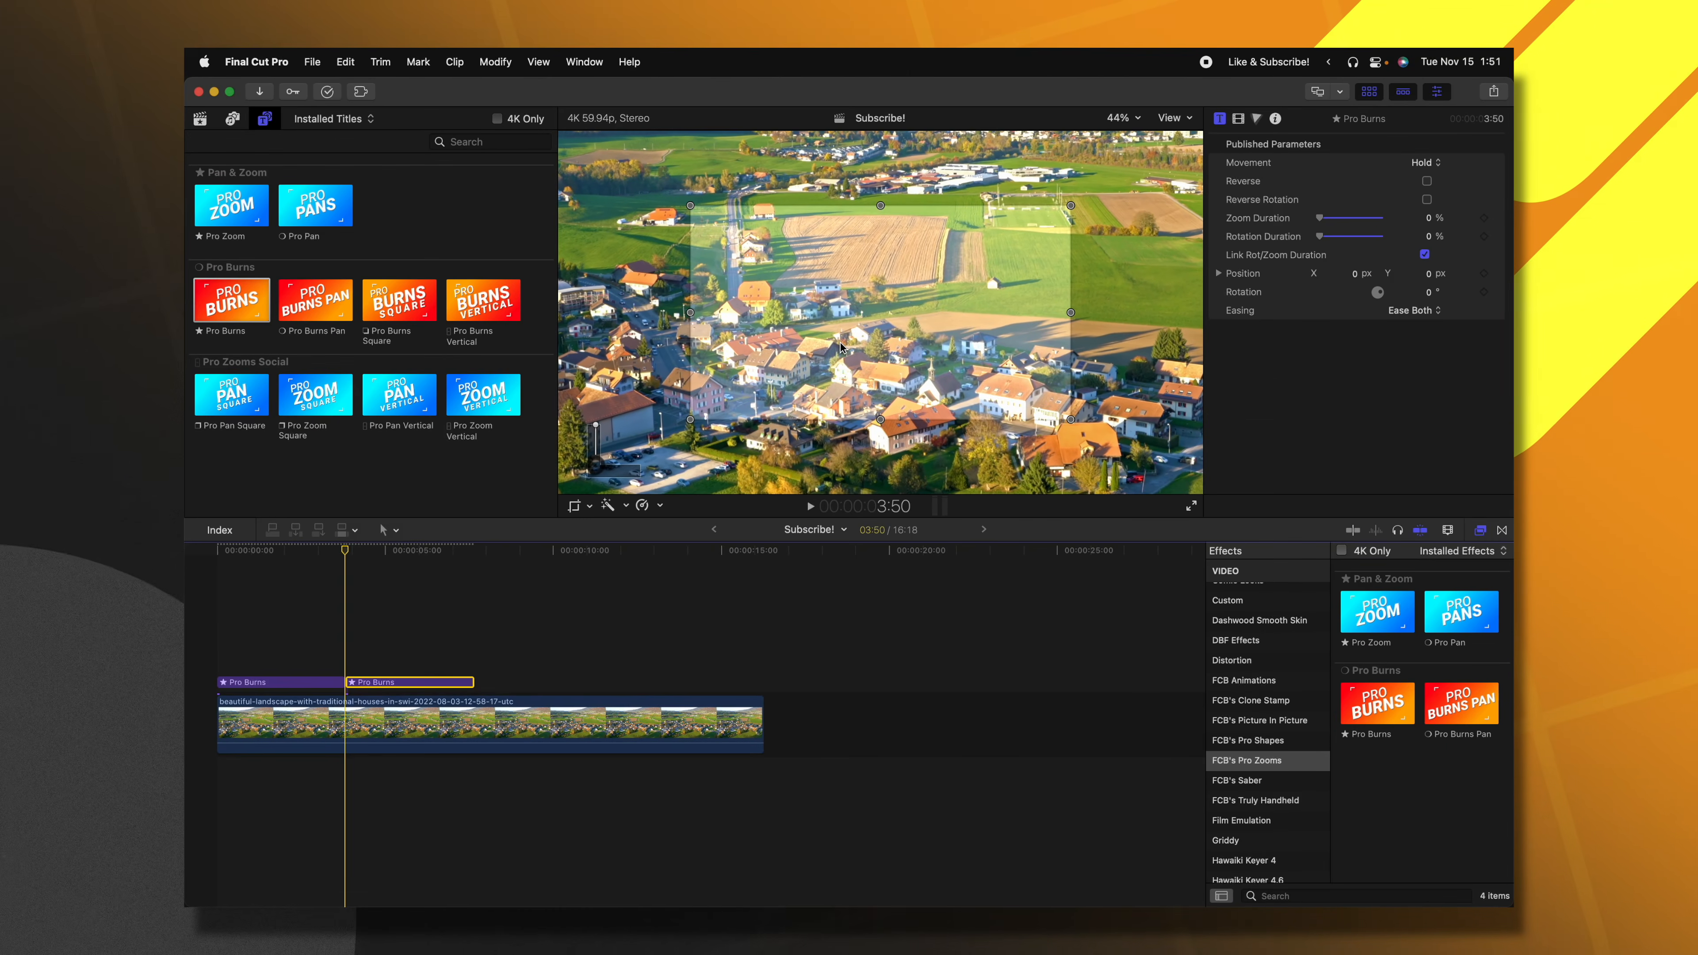
Play back the Pro Burns zoom through the transition into the holding title
{"action": "left_click", "coordinate": [319, 554]}
{"action": "key", "text": "space"}
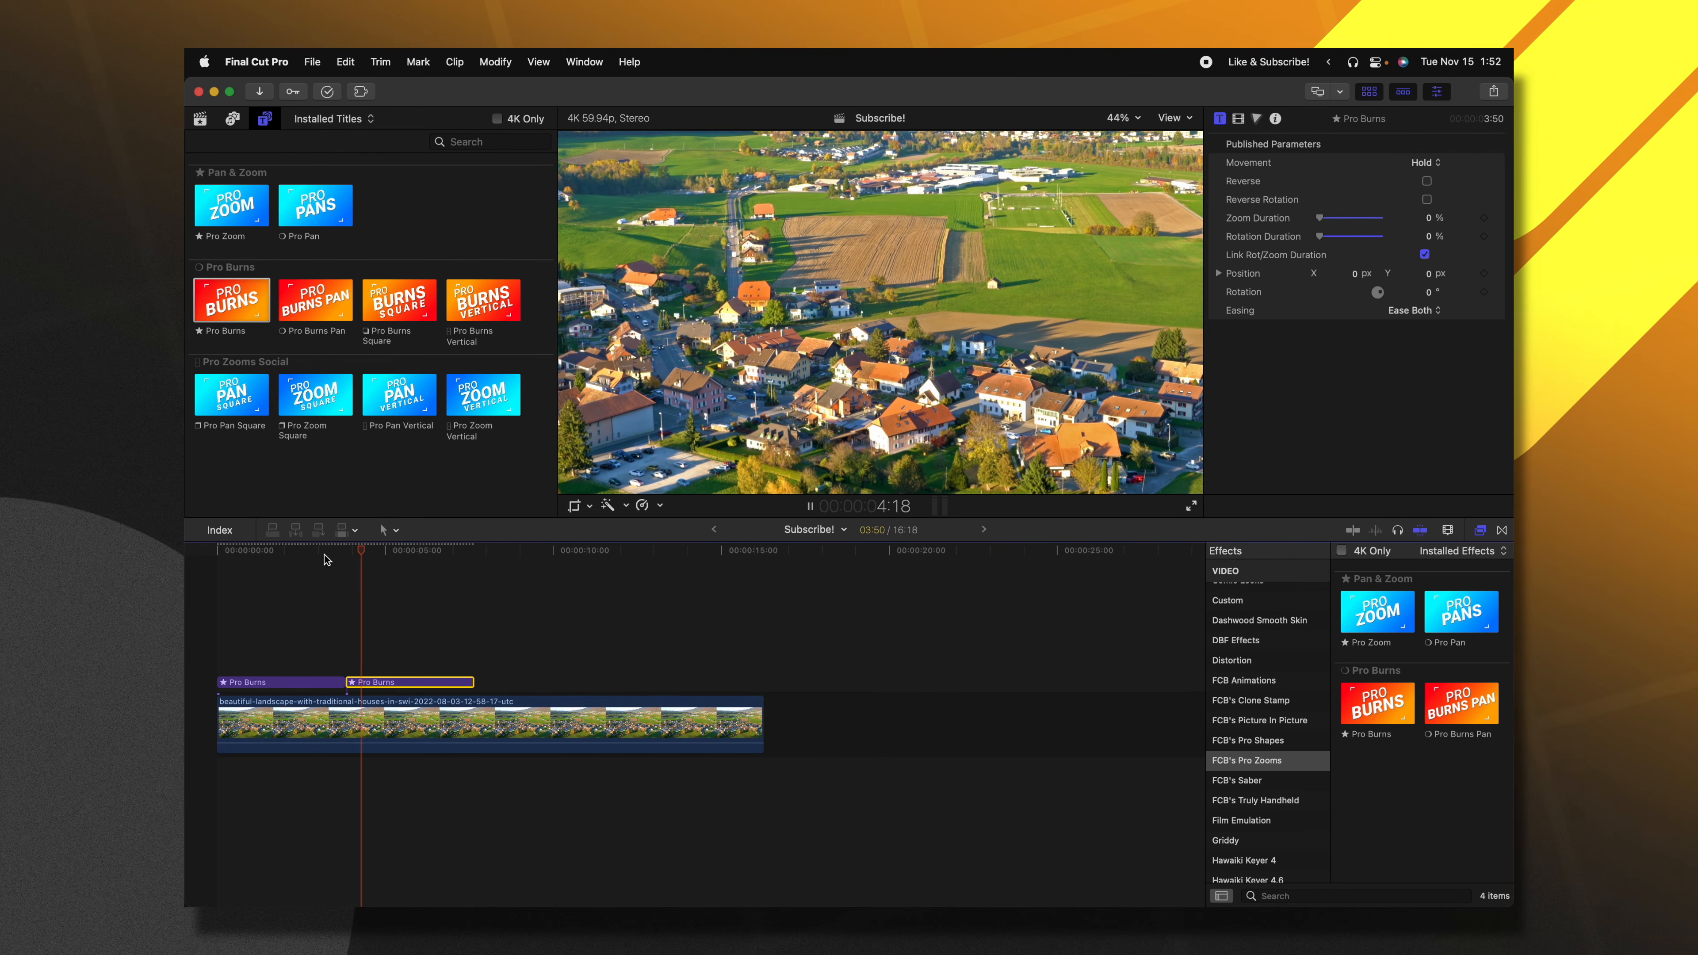
{"action": "key", "text": "space"}
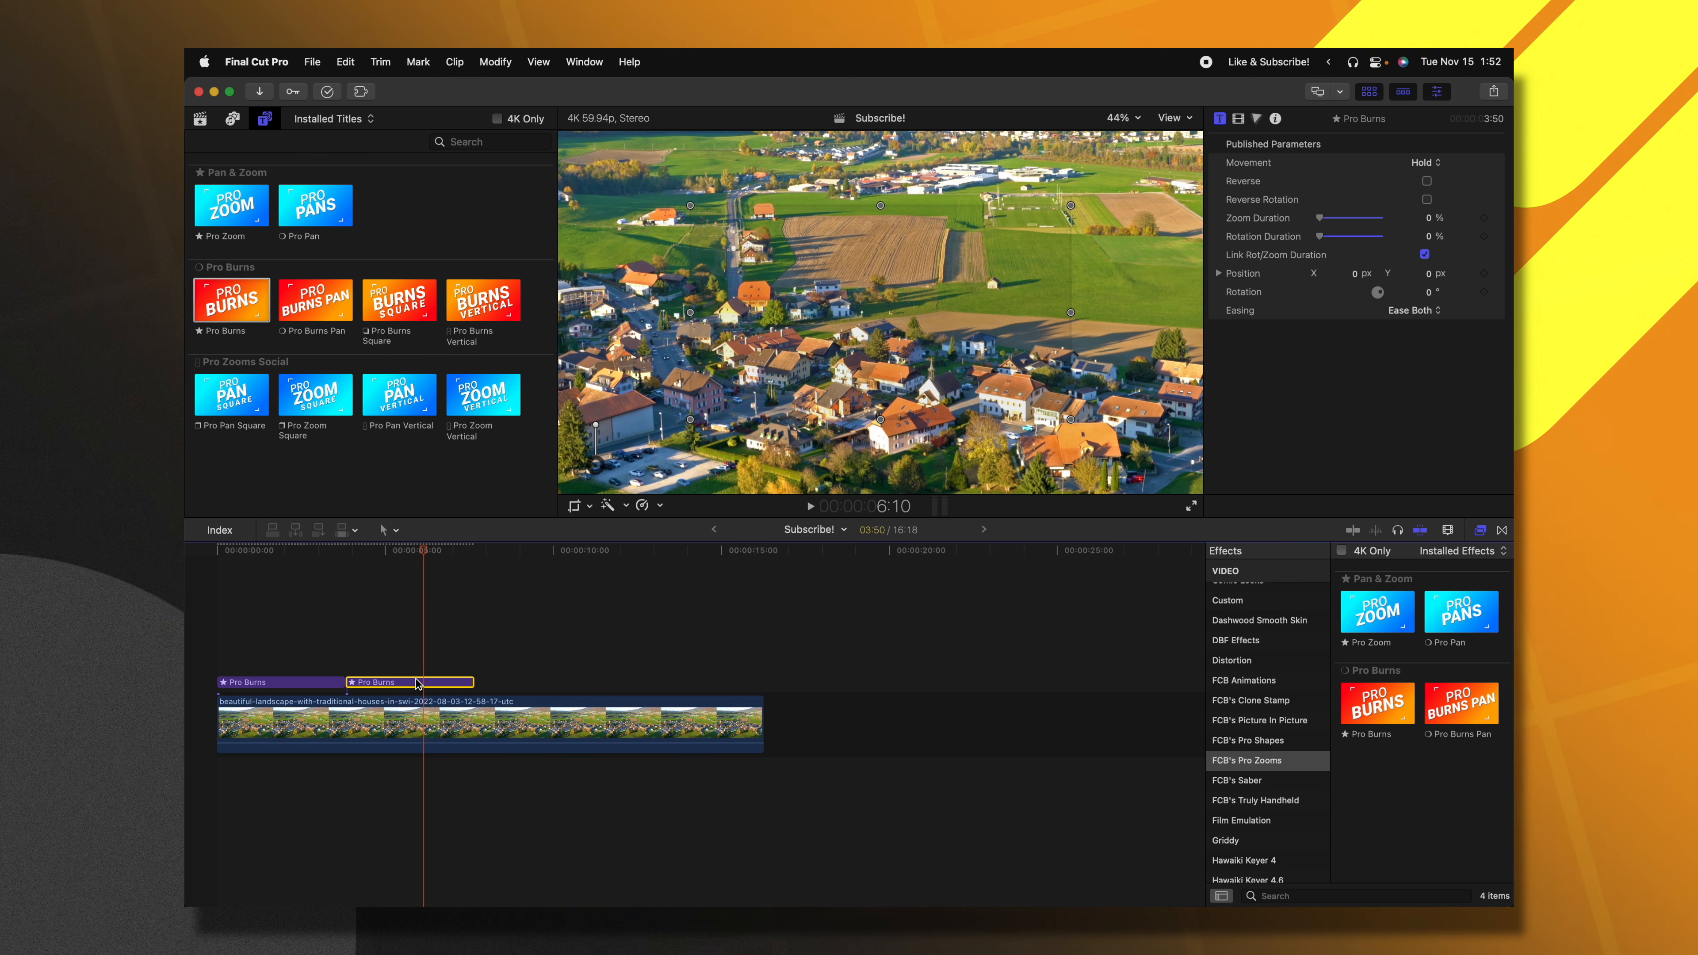
Duplicate the holding Pro Burns title after itself, set the copy to Zoom with Reverse enabled, and play back the zoom-out
{"action": "left_click_drag", "start_coordinate": [426, 682], "coordinate": [462, 680]}
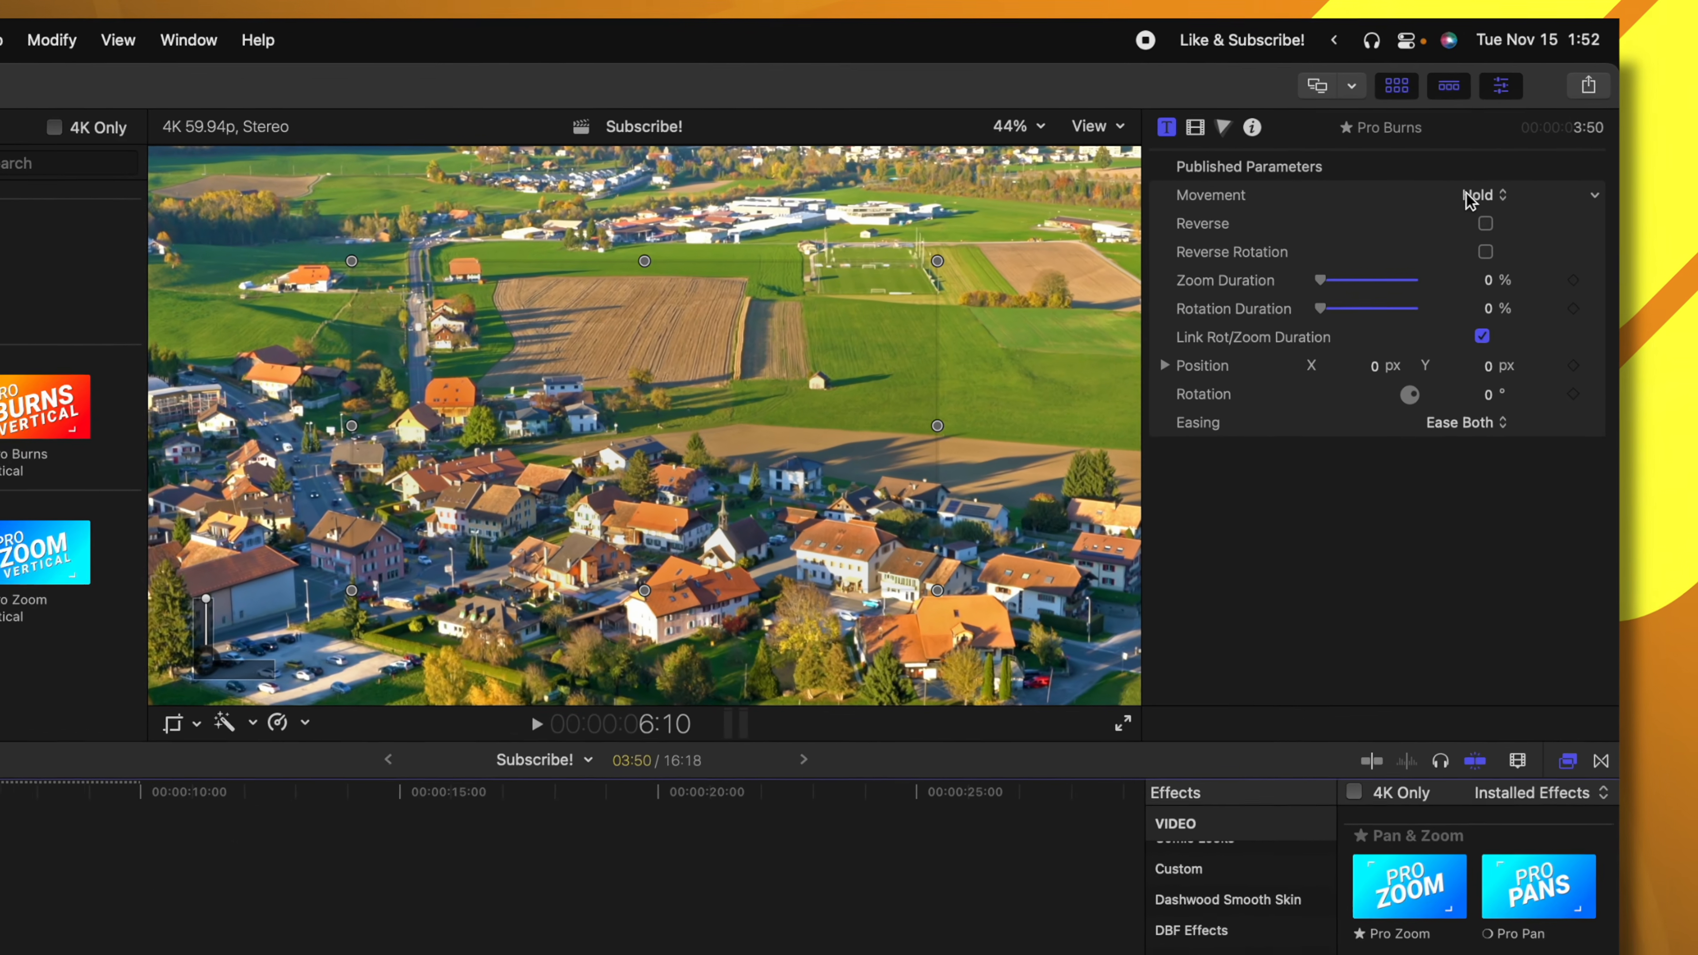
{"action": "left_click", "coordinate": [1423, 162]}
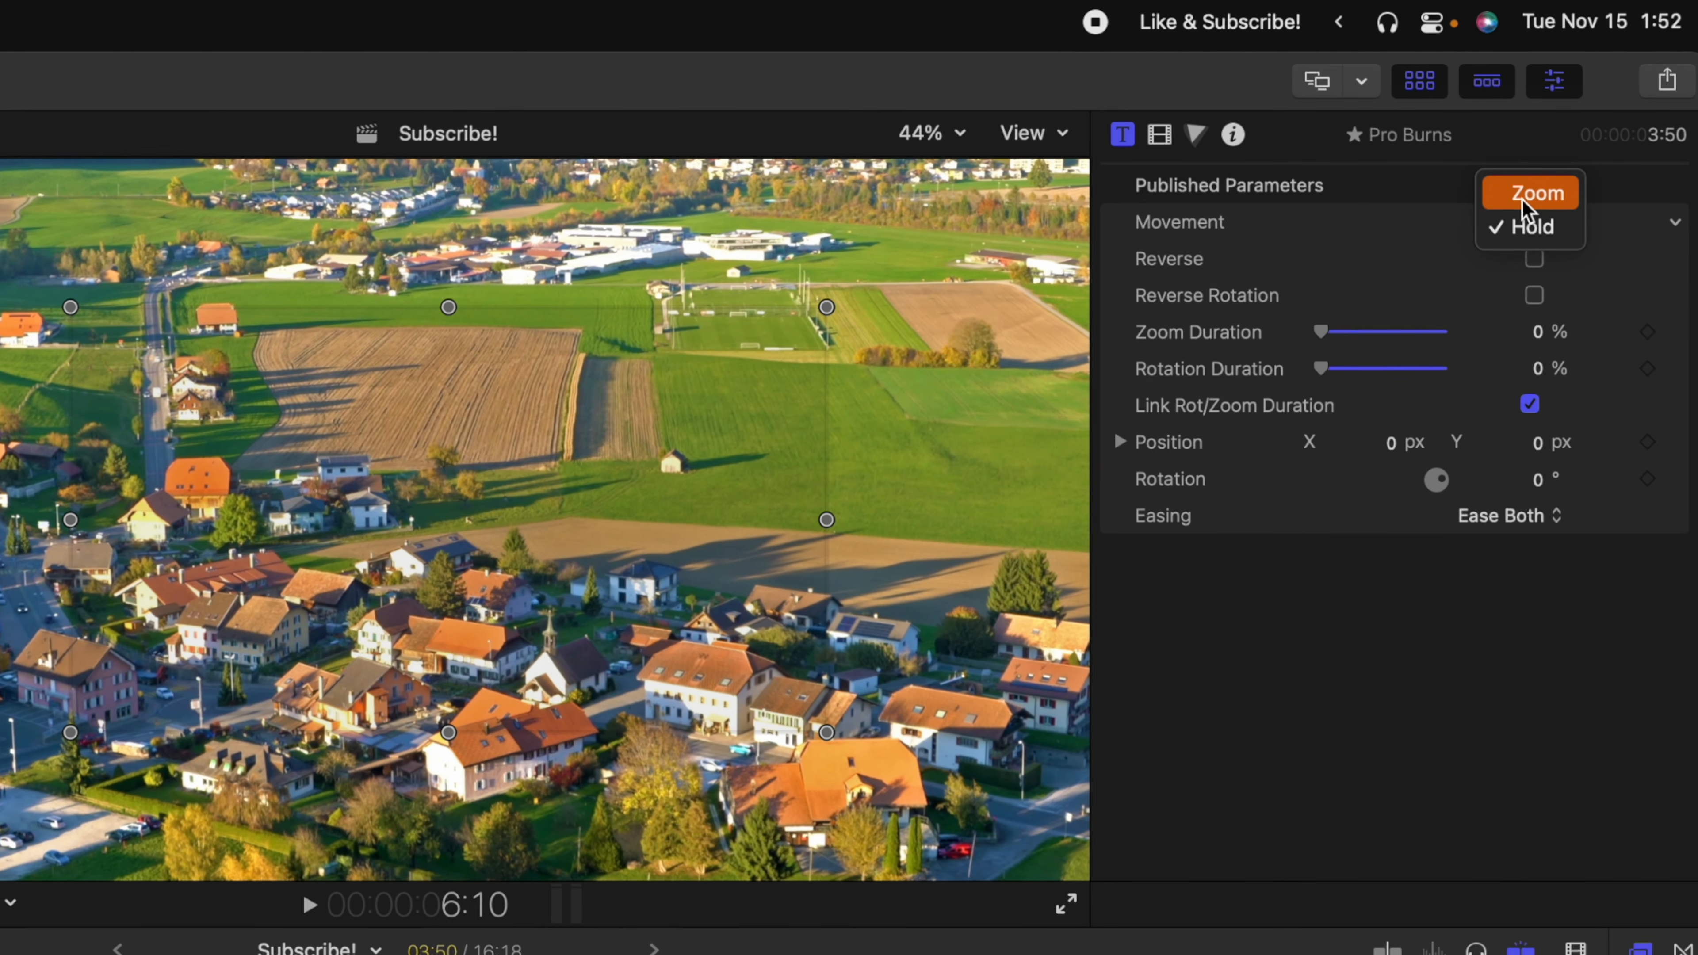
{"action": "left_click", "coordinate": [1531, 193]}
{"action": "left_click", "coordinate": [1535, 259]}
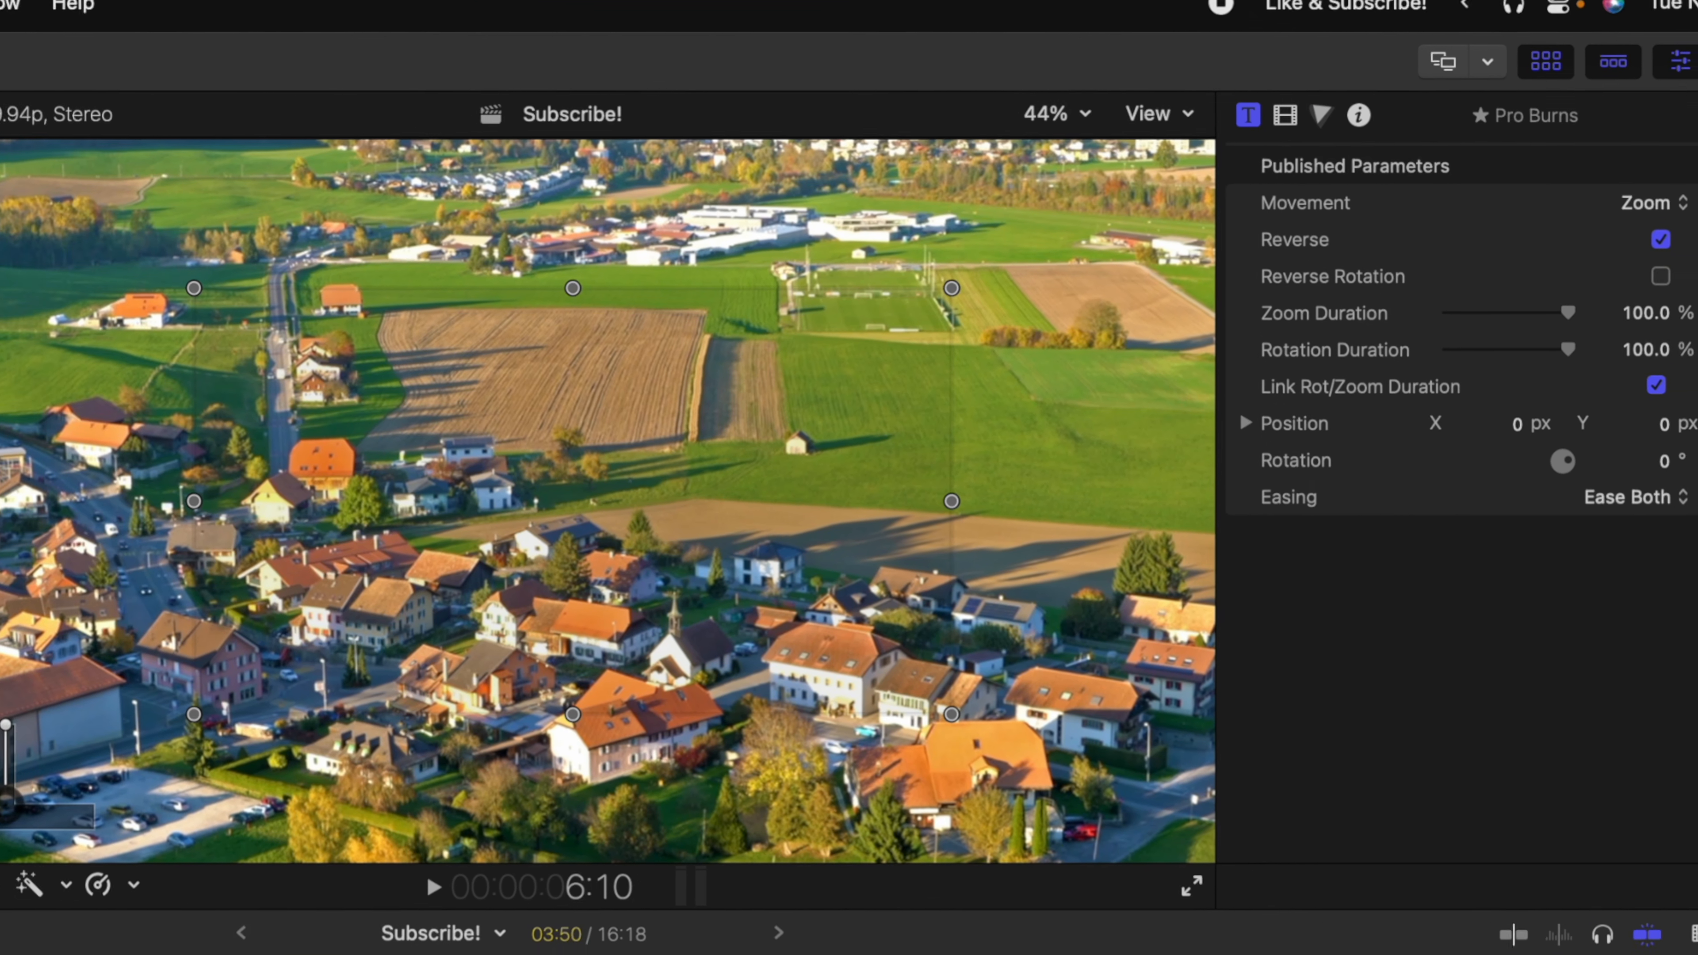
{"action": "key", "text": "space"}
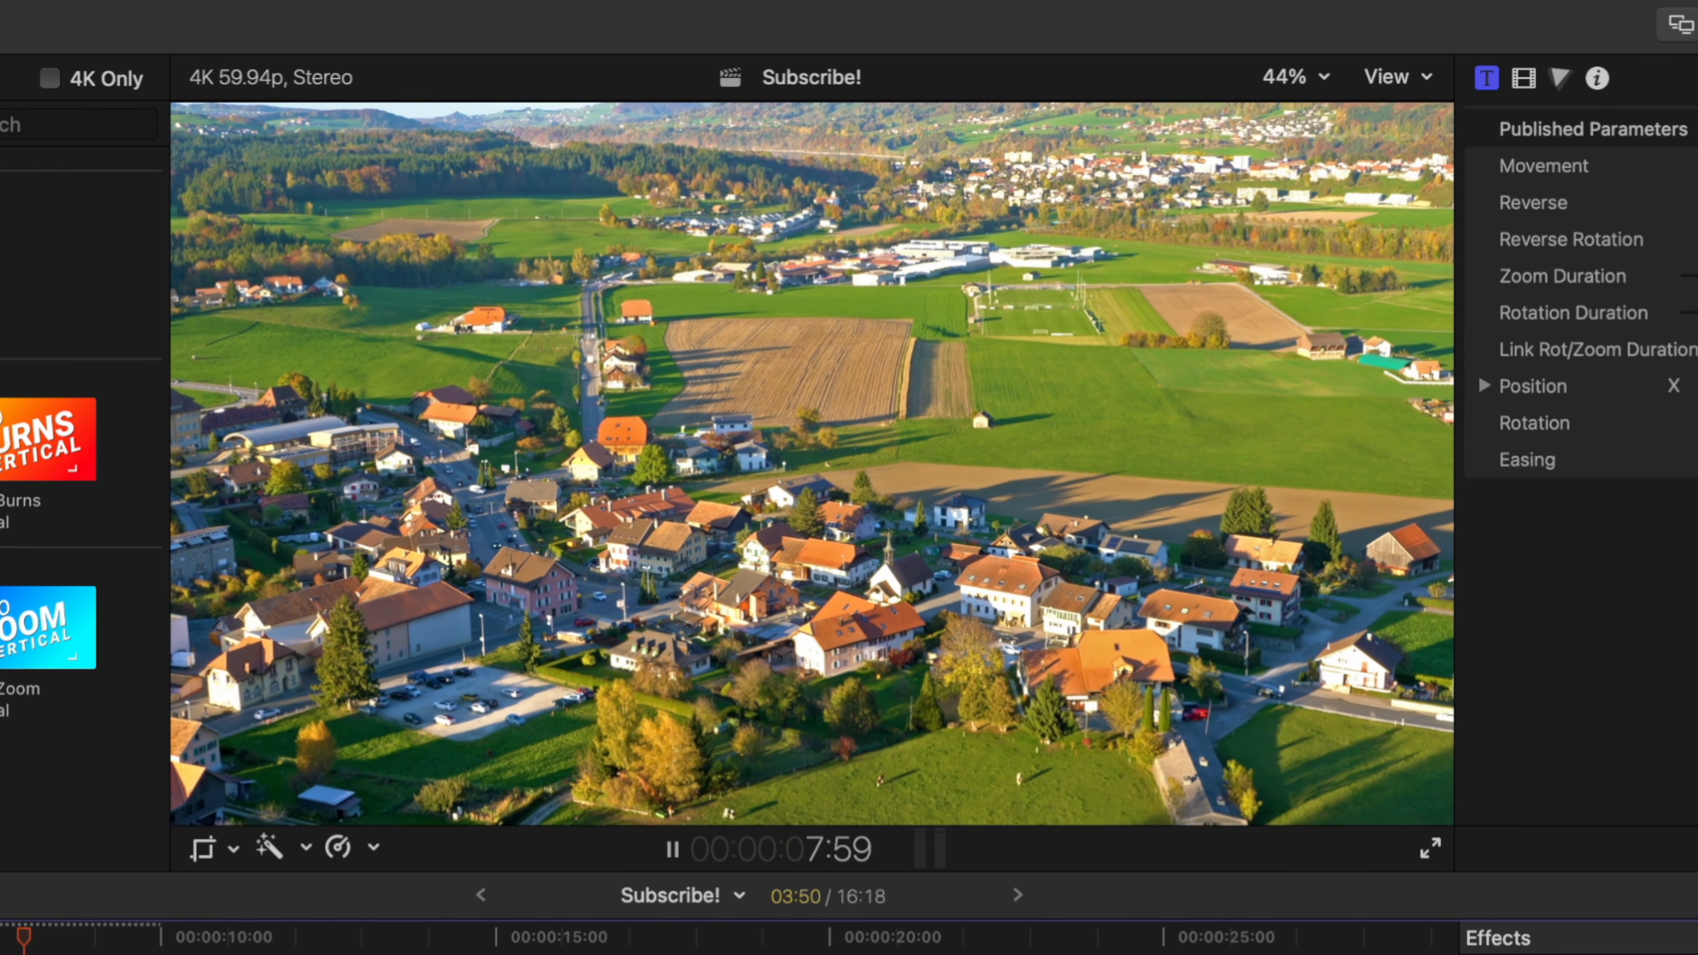
{"action": "key", "text": "space"}
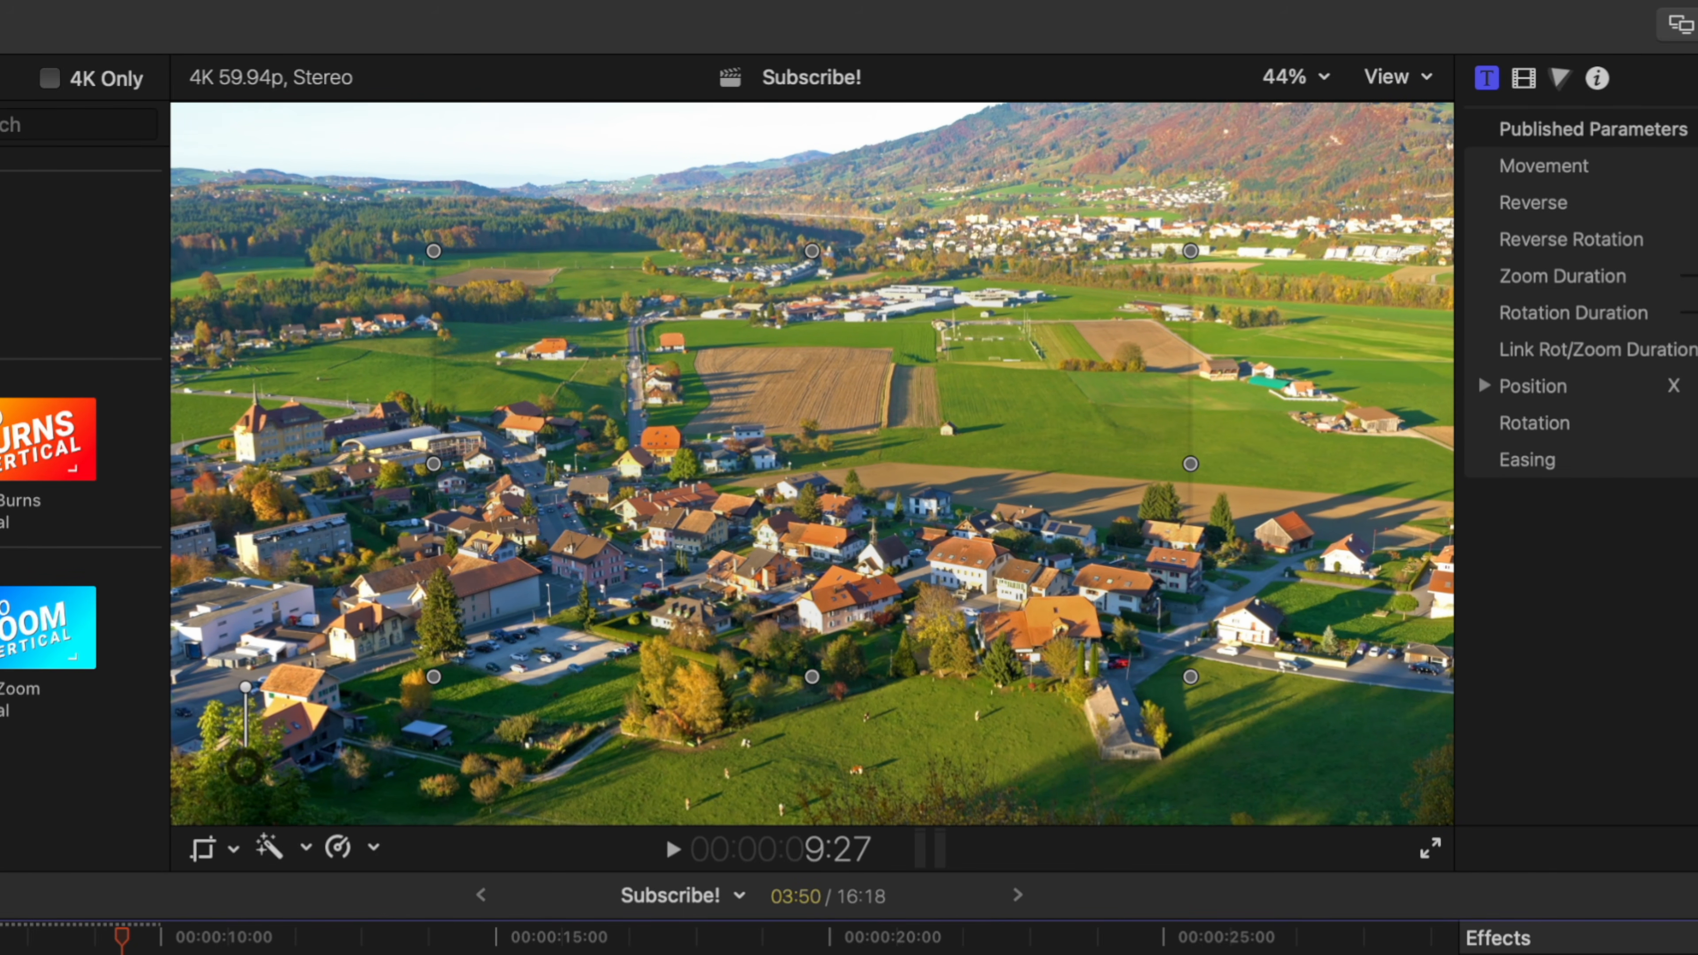
Delete the copied Pro Burns titles and extend the first one to a duration of 12:37
{"action": "key", "text": "super+a"}
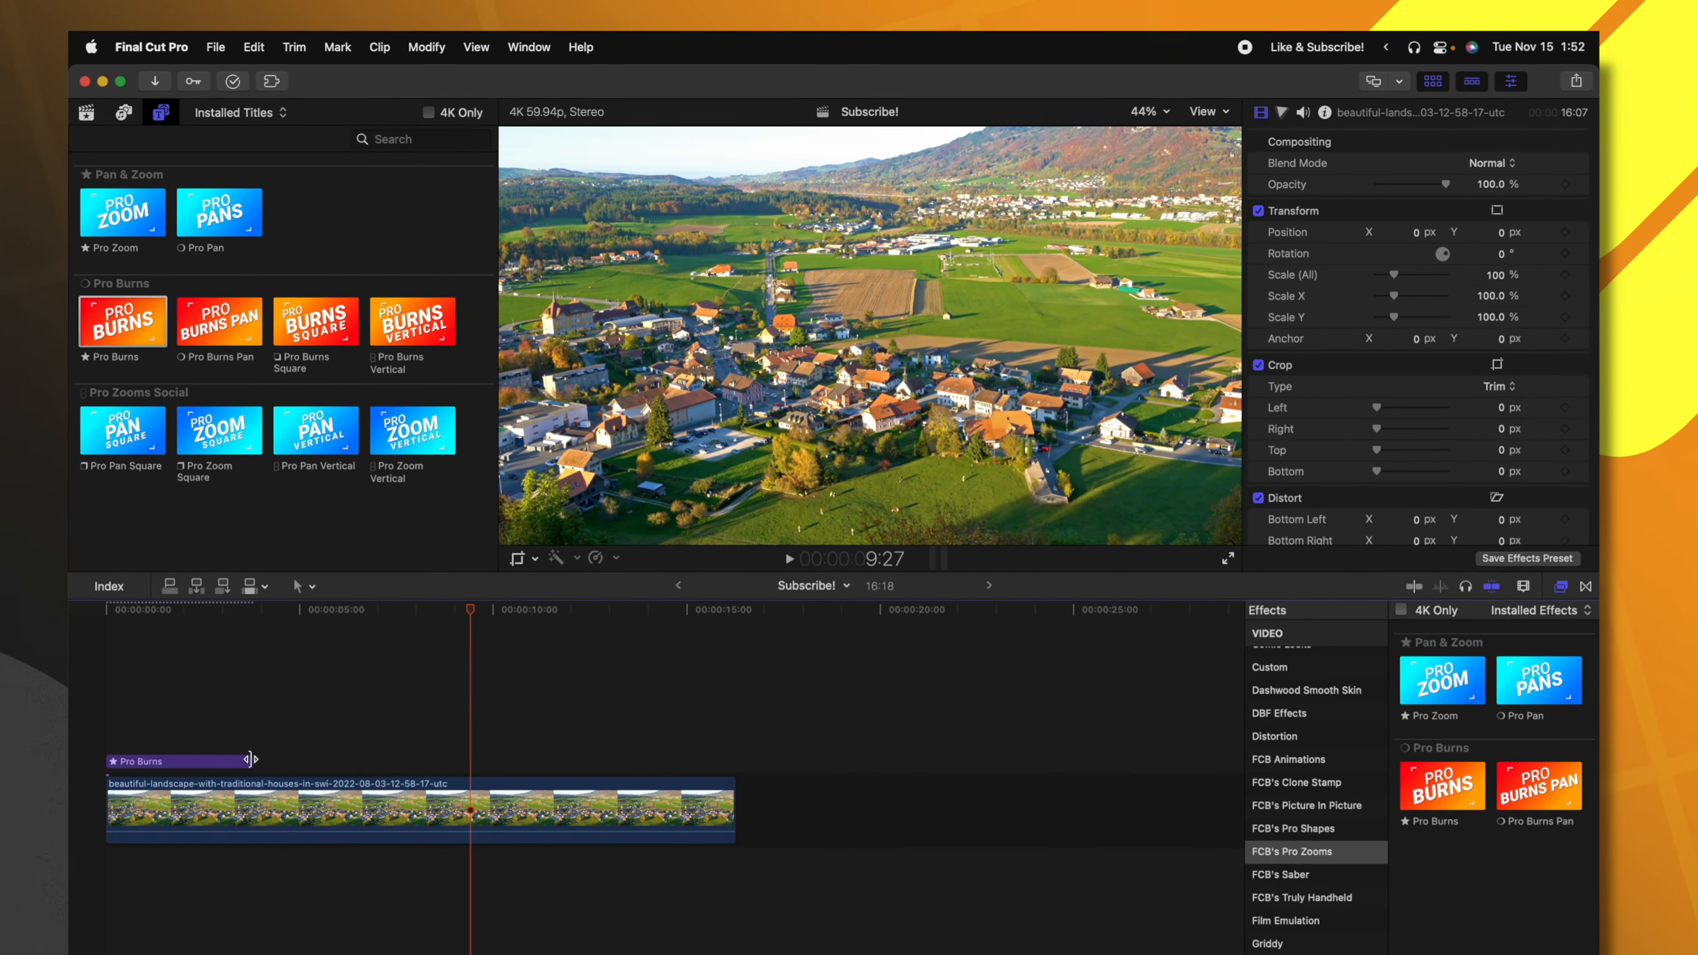
{"action": "left_click_drag", "start_coordinate": [250, 758], "coordinate": [639, 669]}
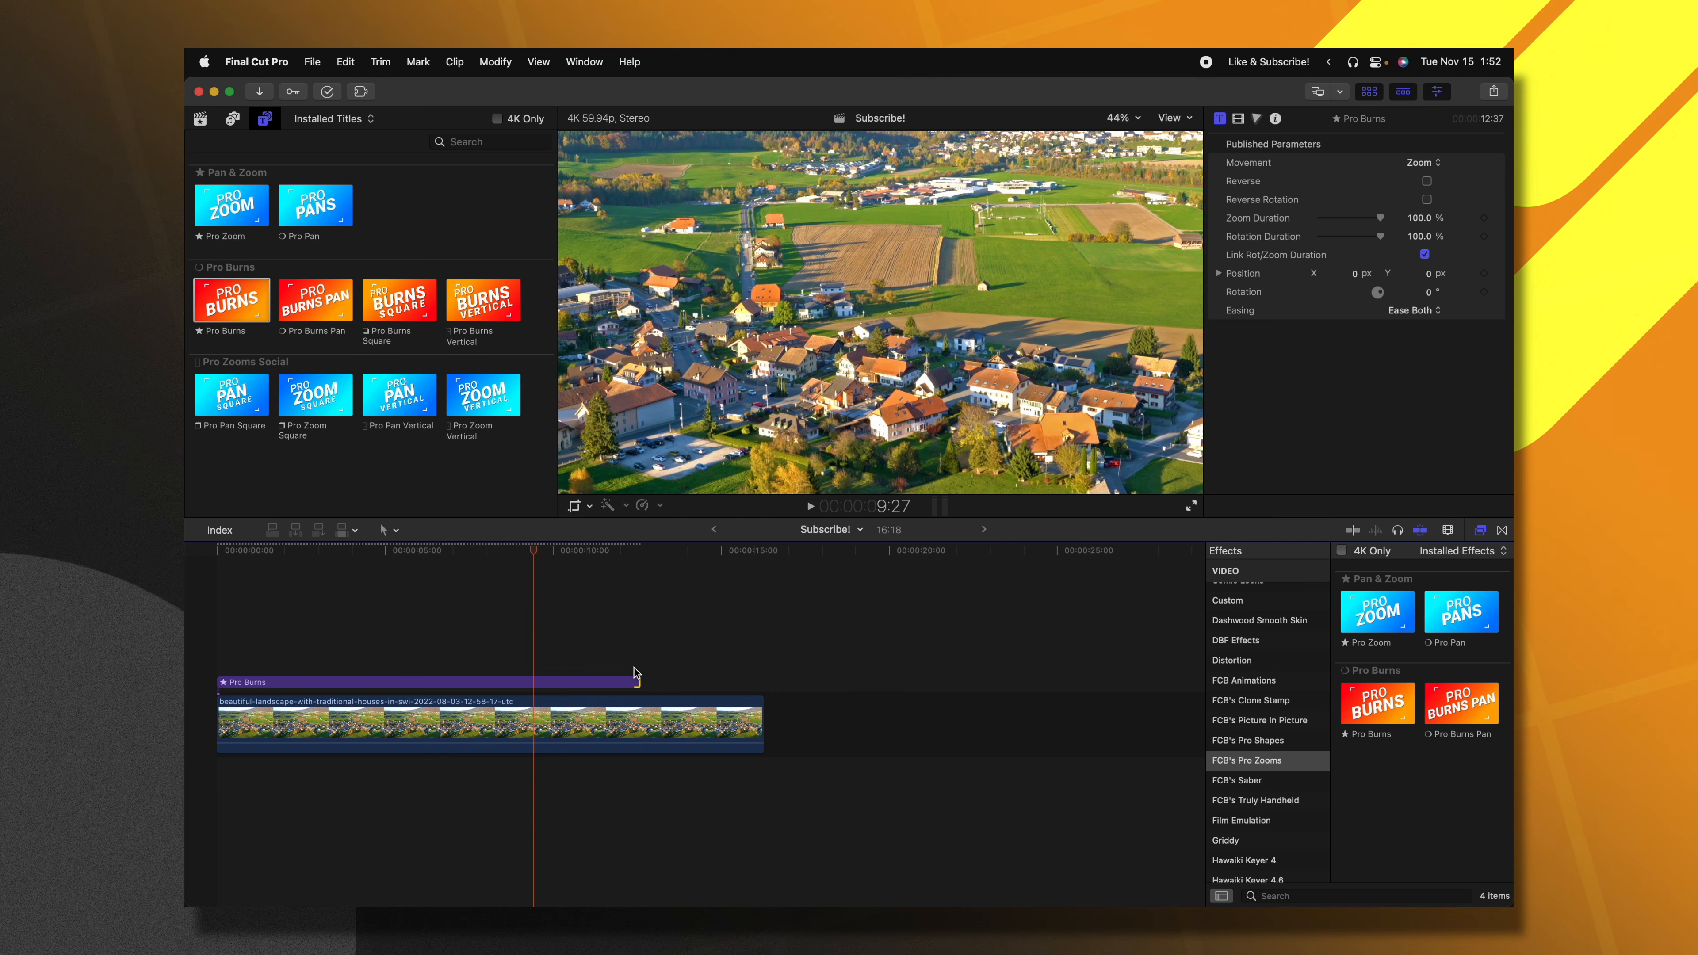
Set the extended Pro Burns title's Zoom Duration to 25% and play it back from the start
{"action": "left_click", "coordinate": [1430, 164]}
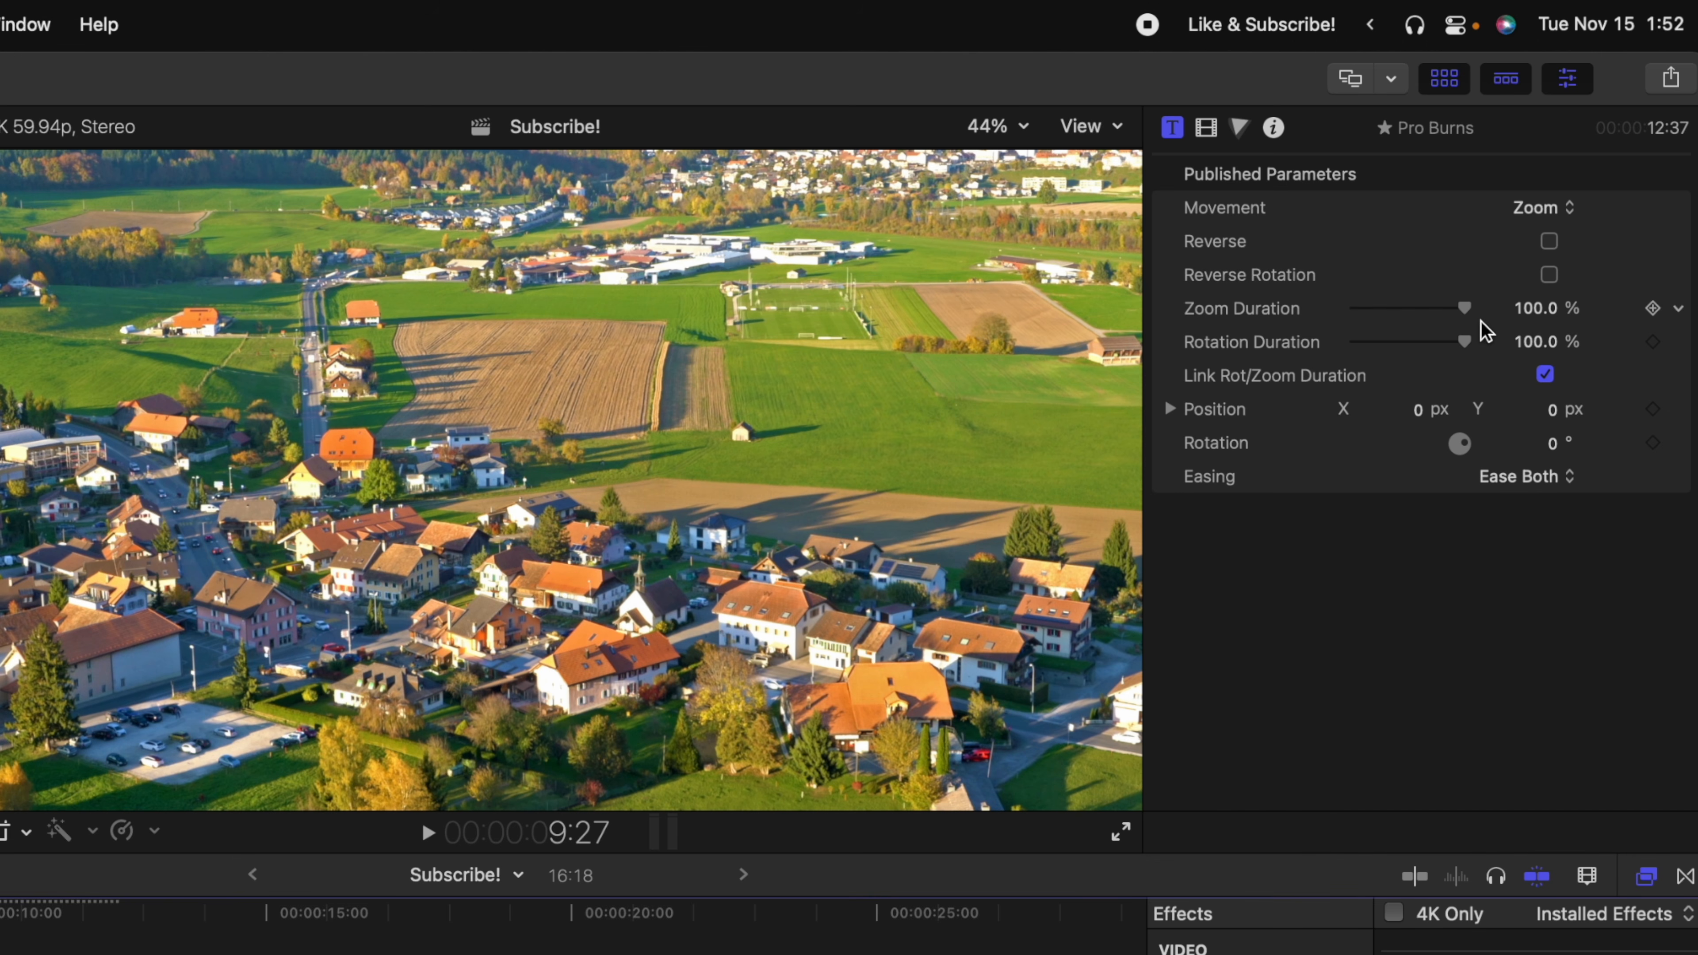
{"action": "left_click", "coordinate": [1532, 310]}
{"action": "type", "text": "25"}
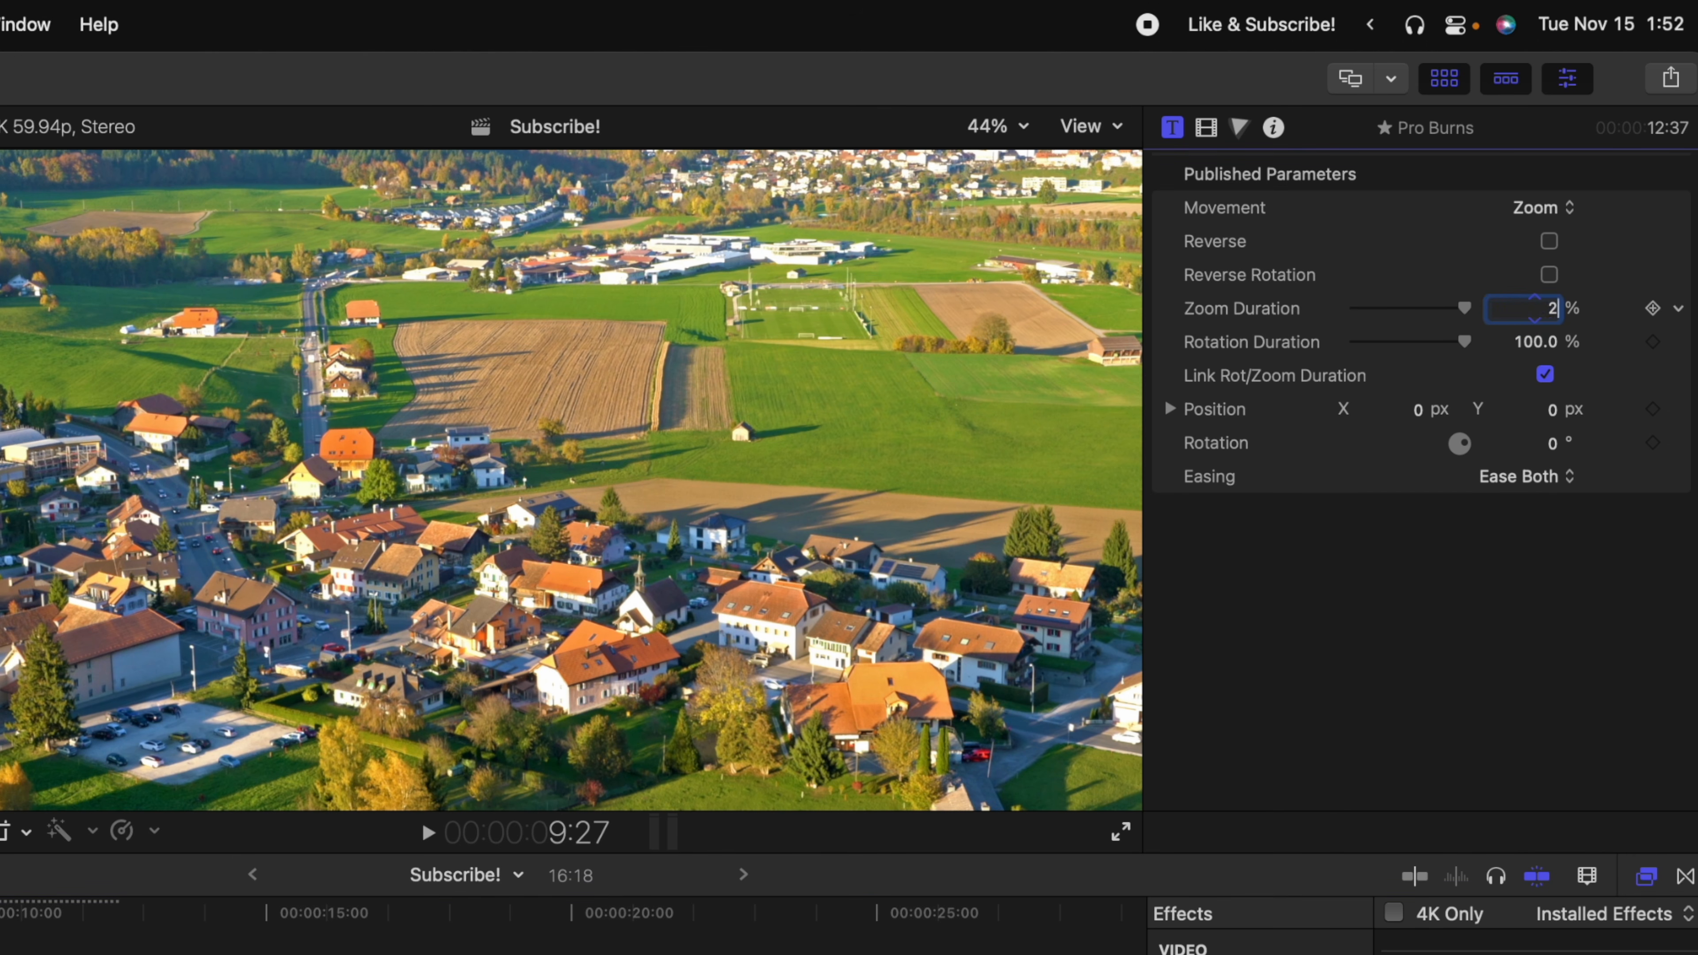
{"action": "key", "text": "Return"}
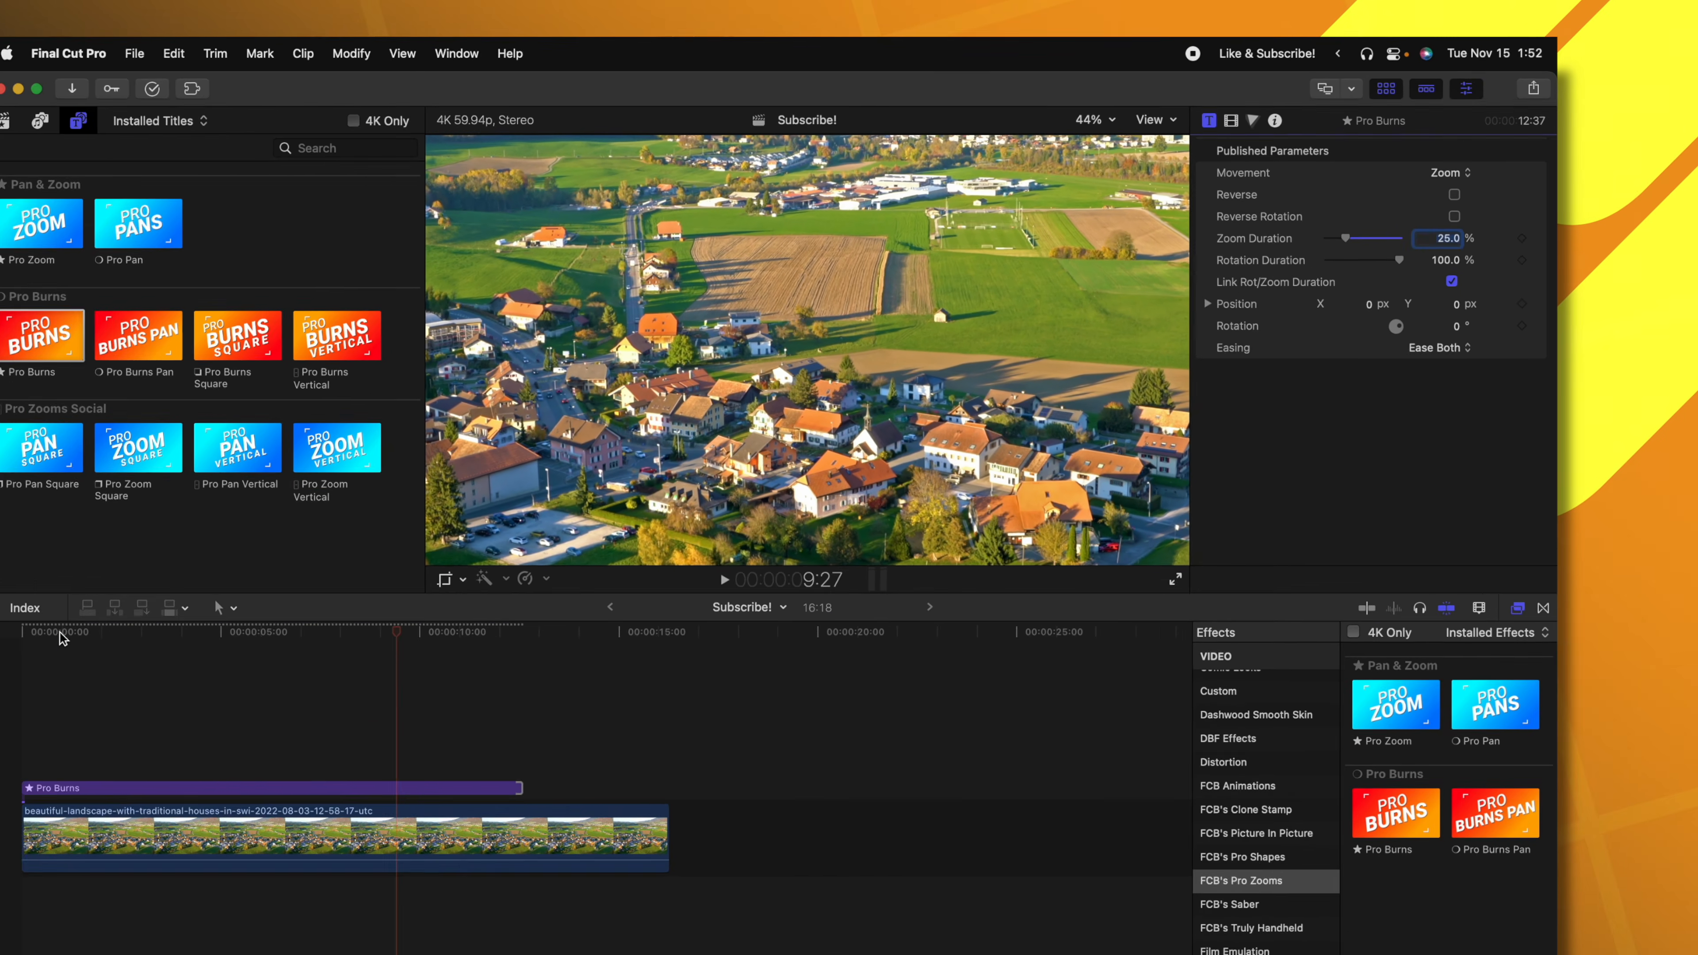
{"action": "left_click", "coordinate": [26, 635]}
{"action": "key", "text": "space"}
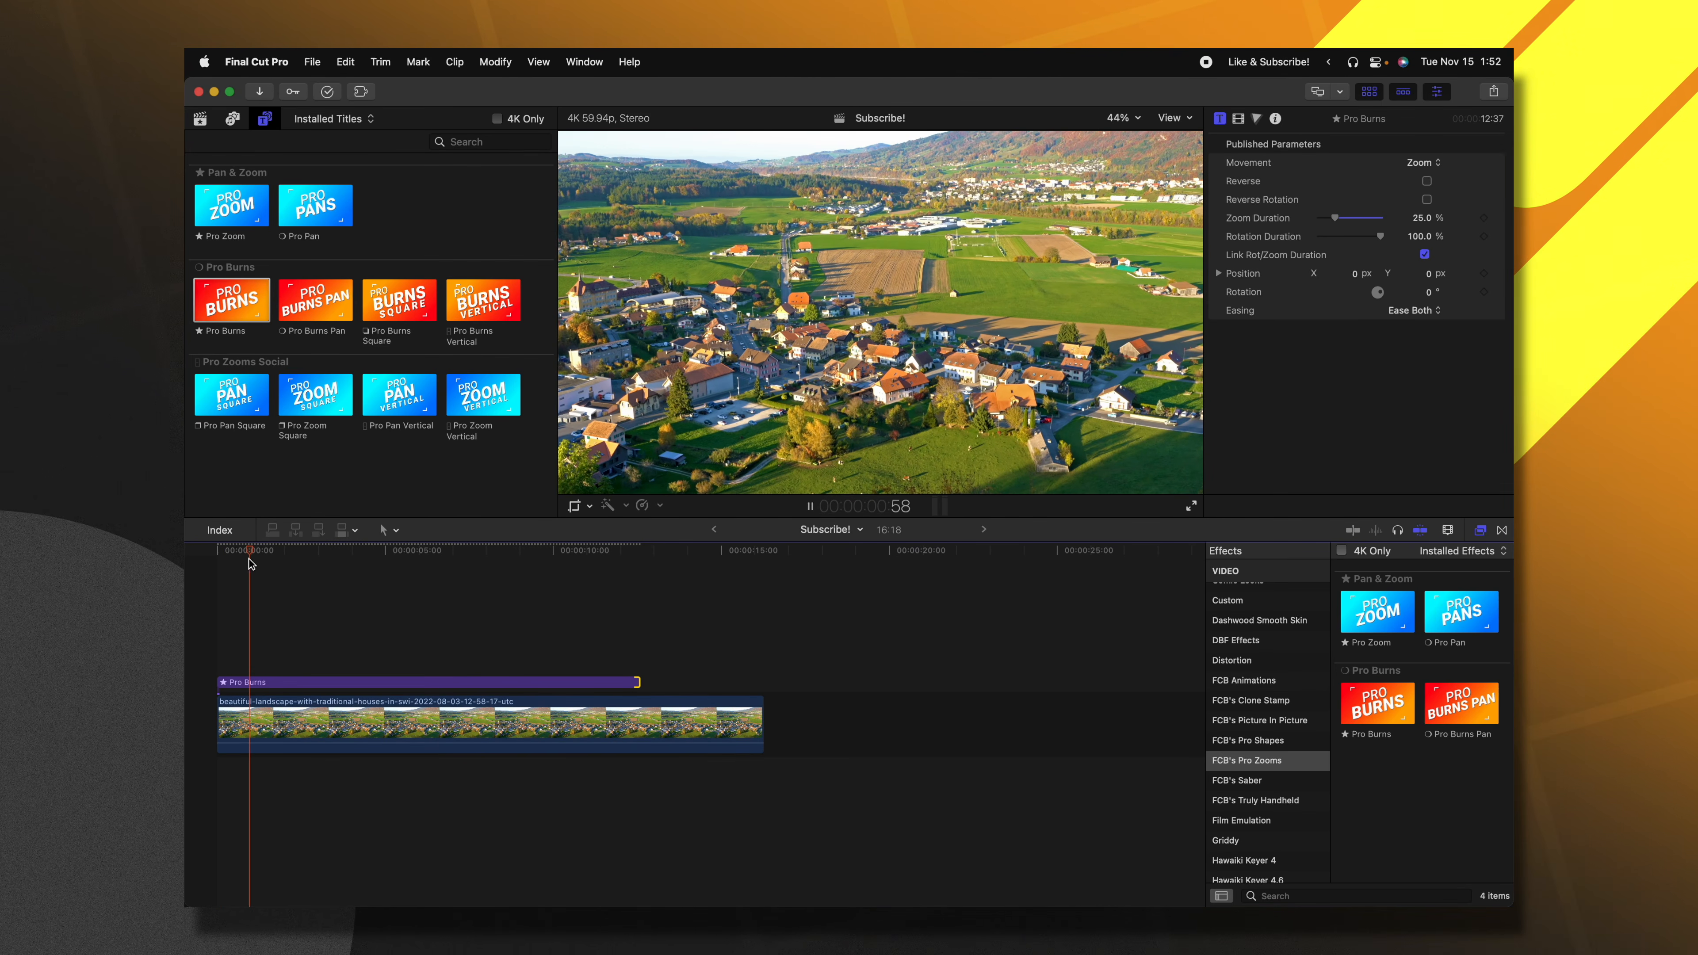
{"action": "key", "text": "r"}
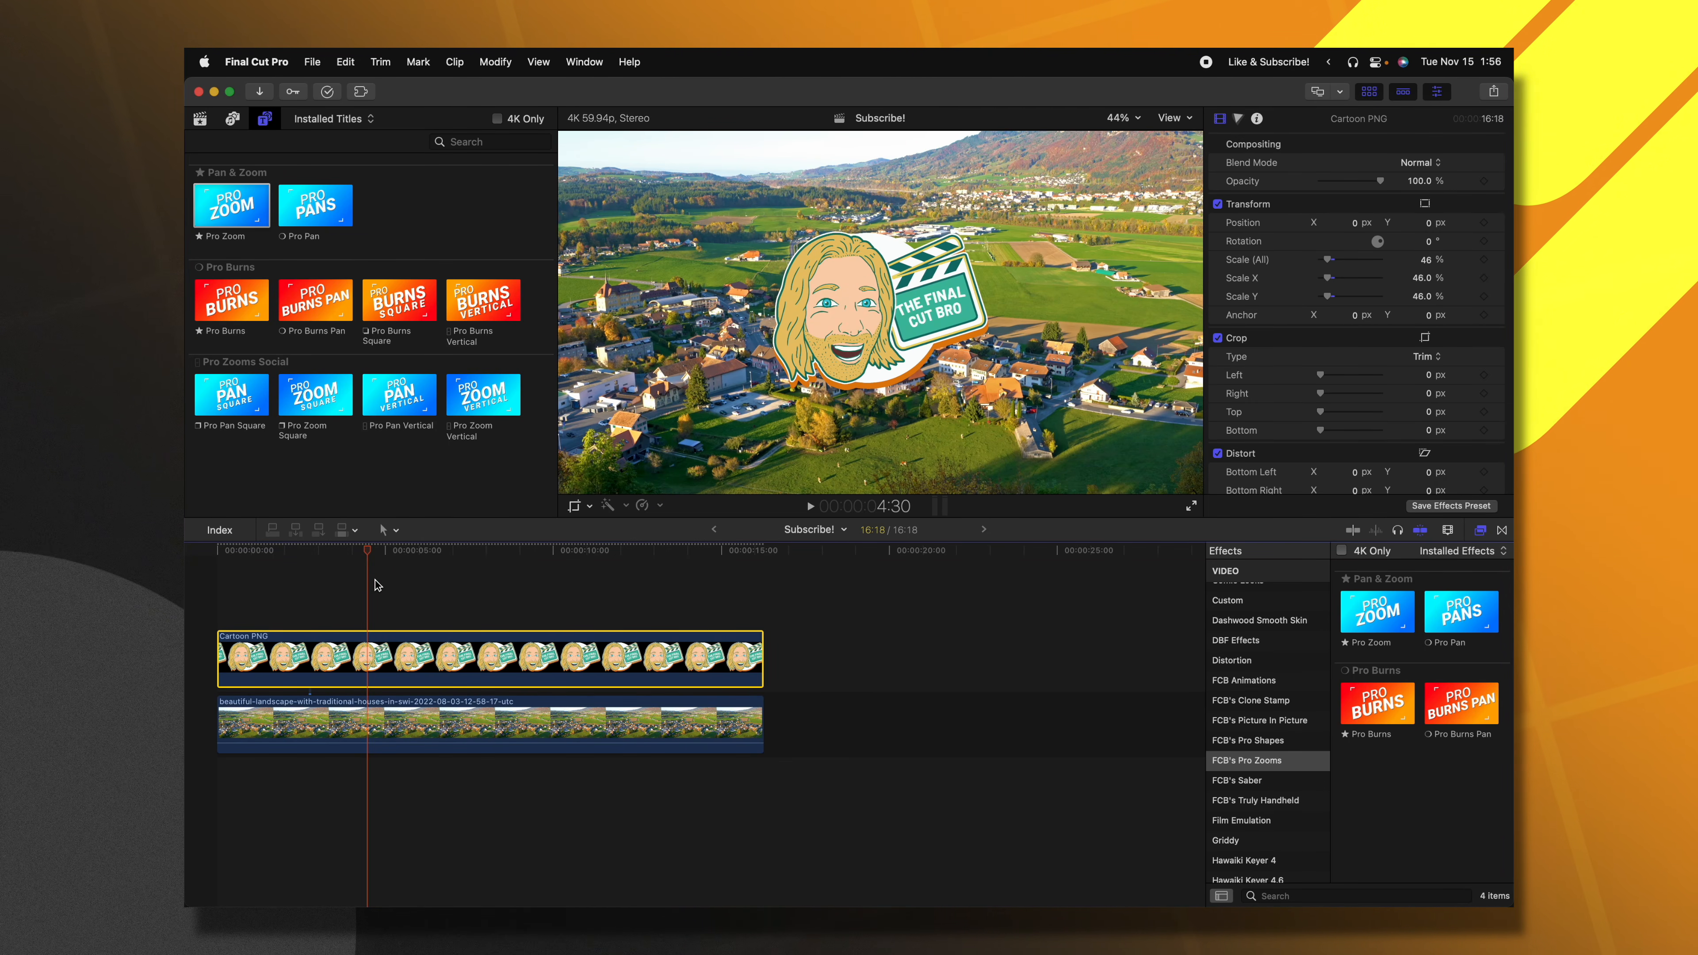
Turn the Cartoon PNG clip into a compound clip and apply the Pro Burns effect to it
{"action": "right_click", "coordinate": [369, 659]}
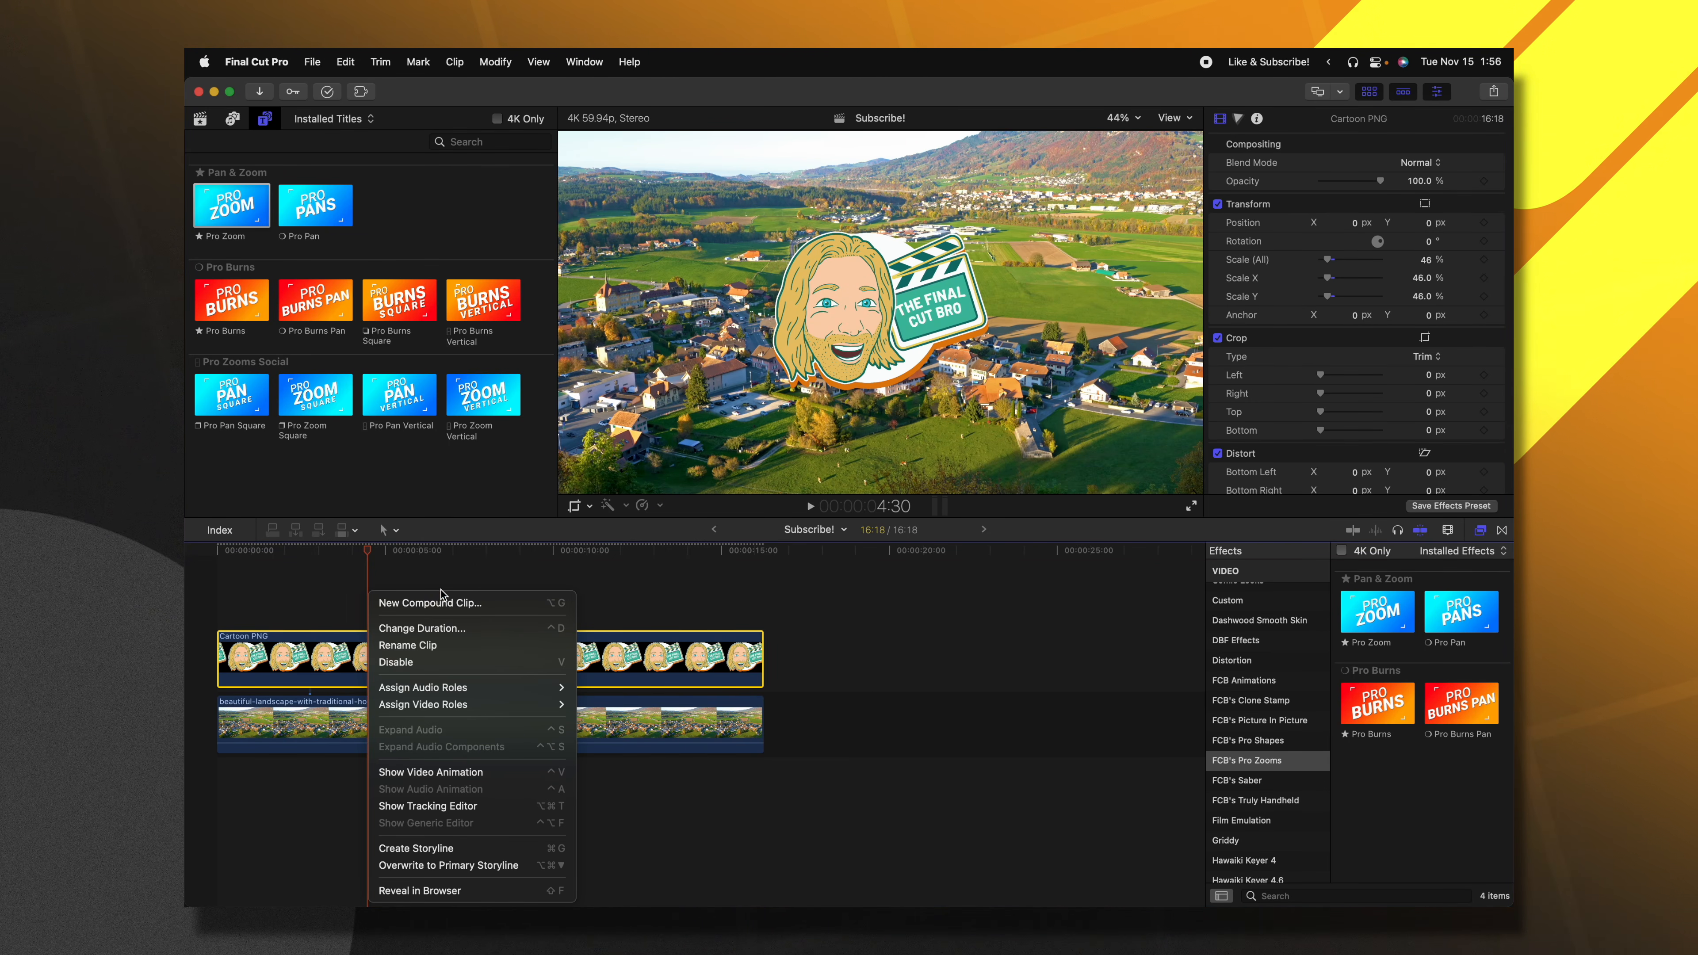
{"action": "left_click", "coordinate": [441, 602]}
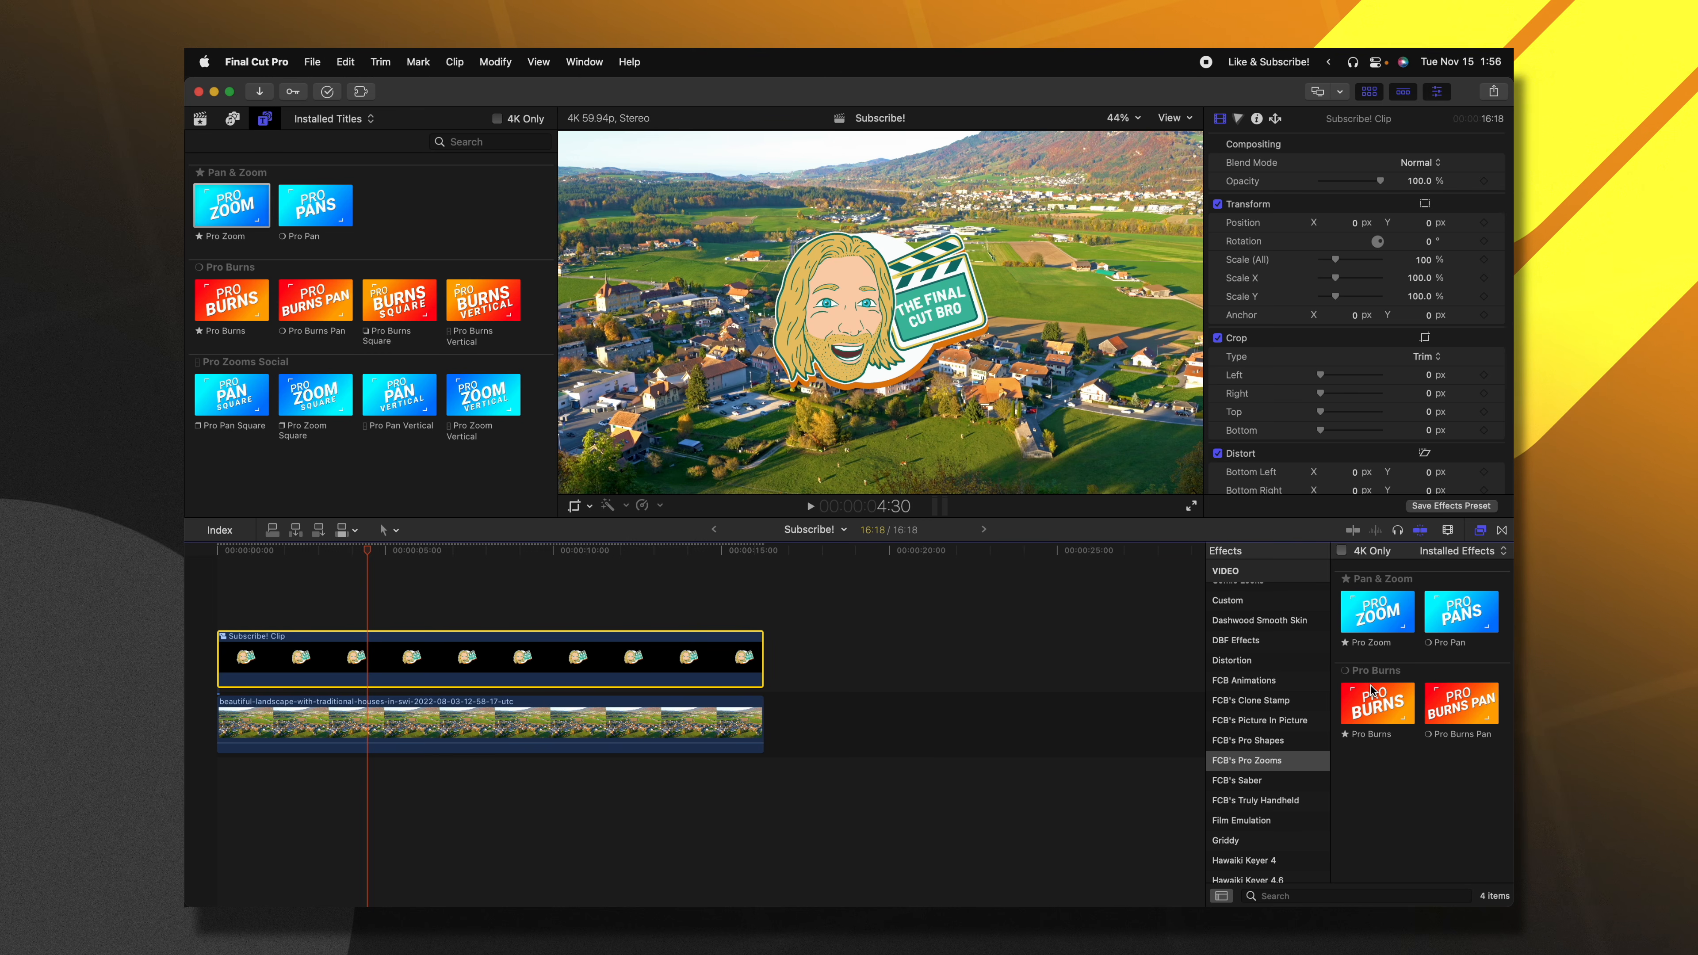
{"action": "left_click_drag", "start_coordinate": [1372, 699], "coordinate": [496, 637]}
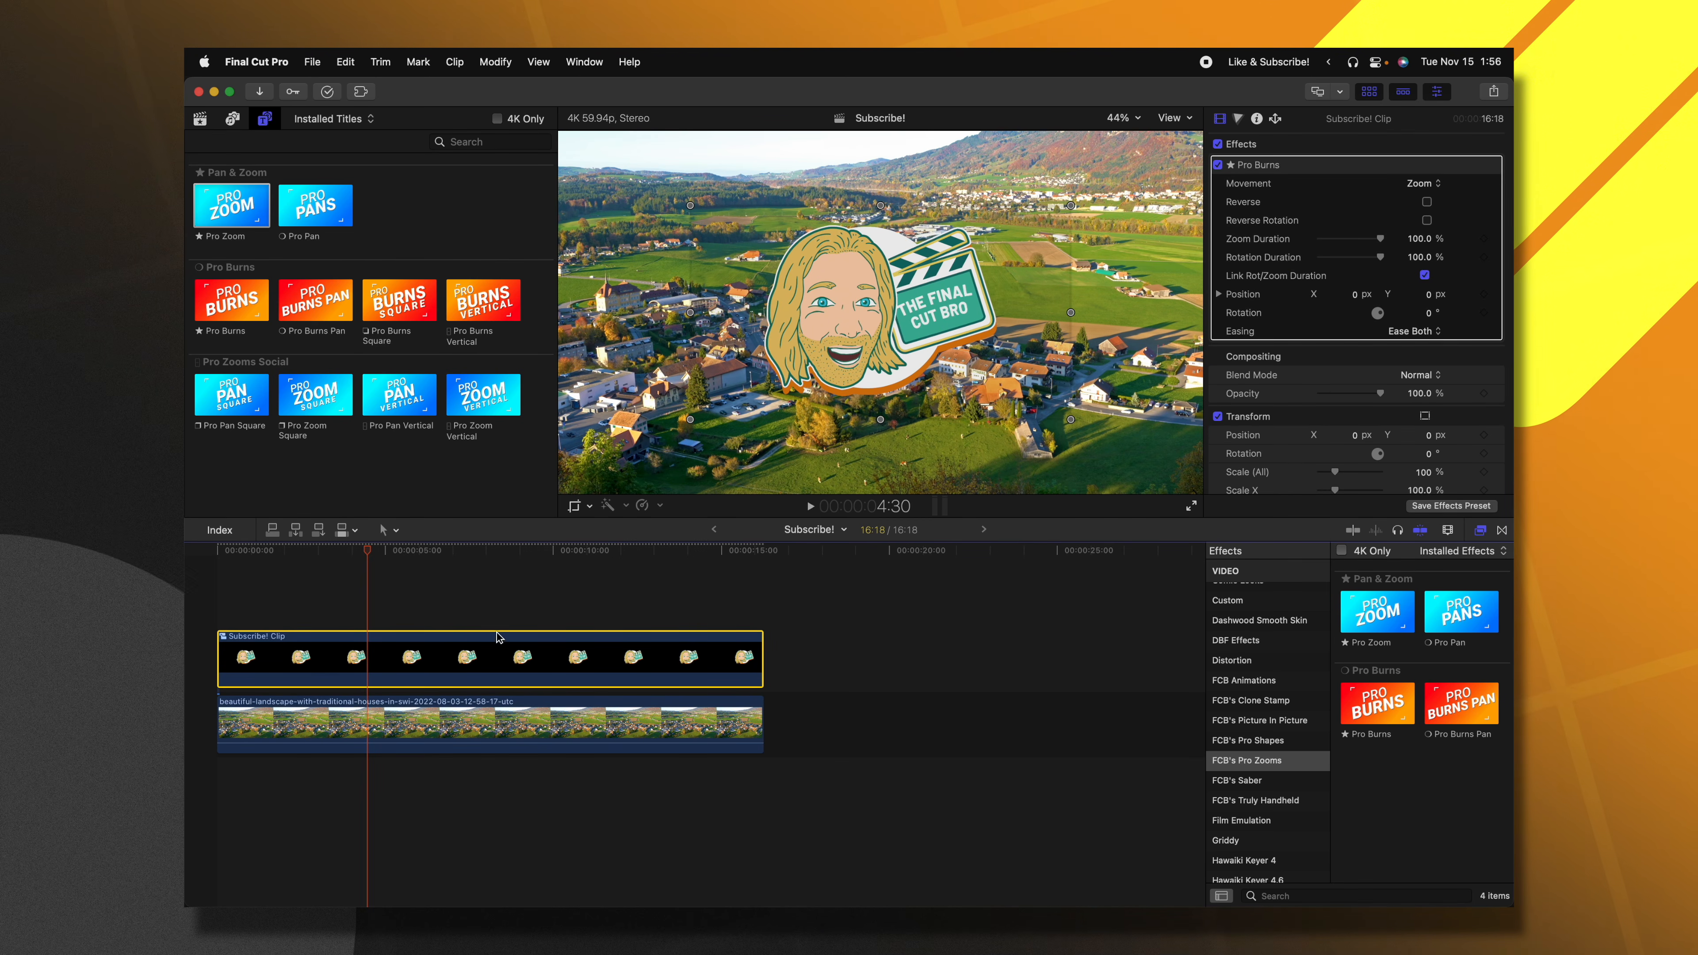
Play back the cartoon's Pro Burns zoom and try a much tighter zoom with the effect's on-screen control
{"action": "left_click_drag", "start_coordinate": [367, 549], "coordinate": [281, 554]}
{"action": "key", "text": "space"}
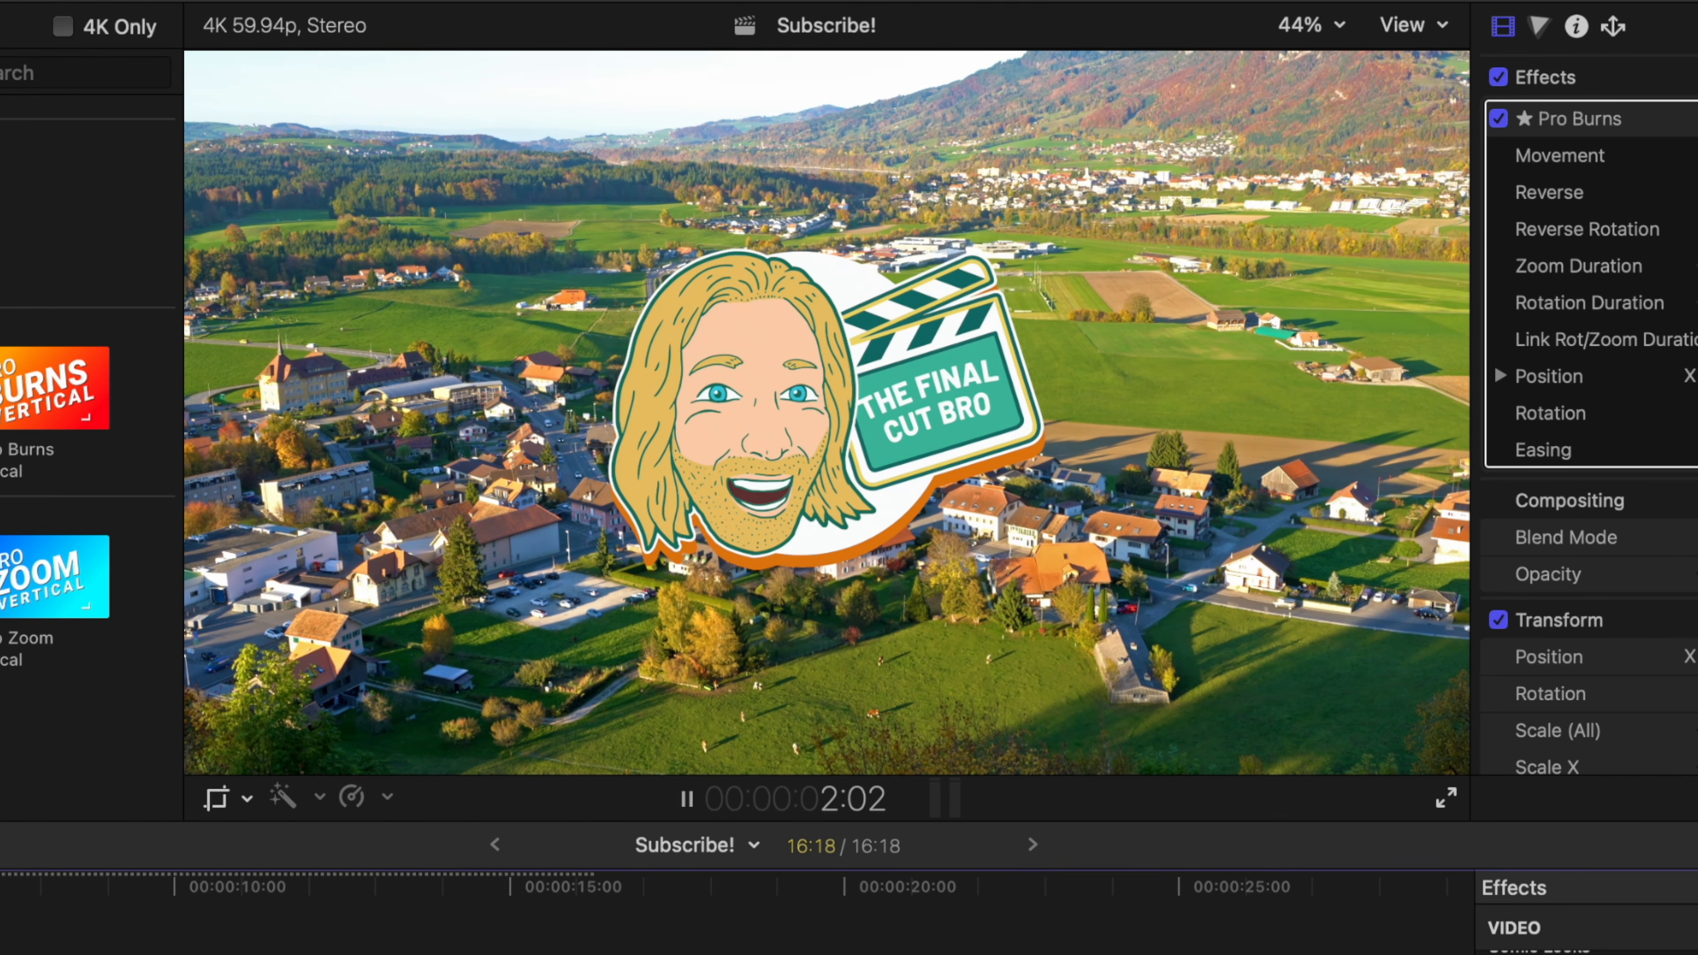
{"action": "key", "text": "space"}
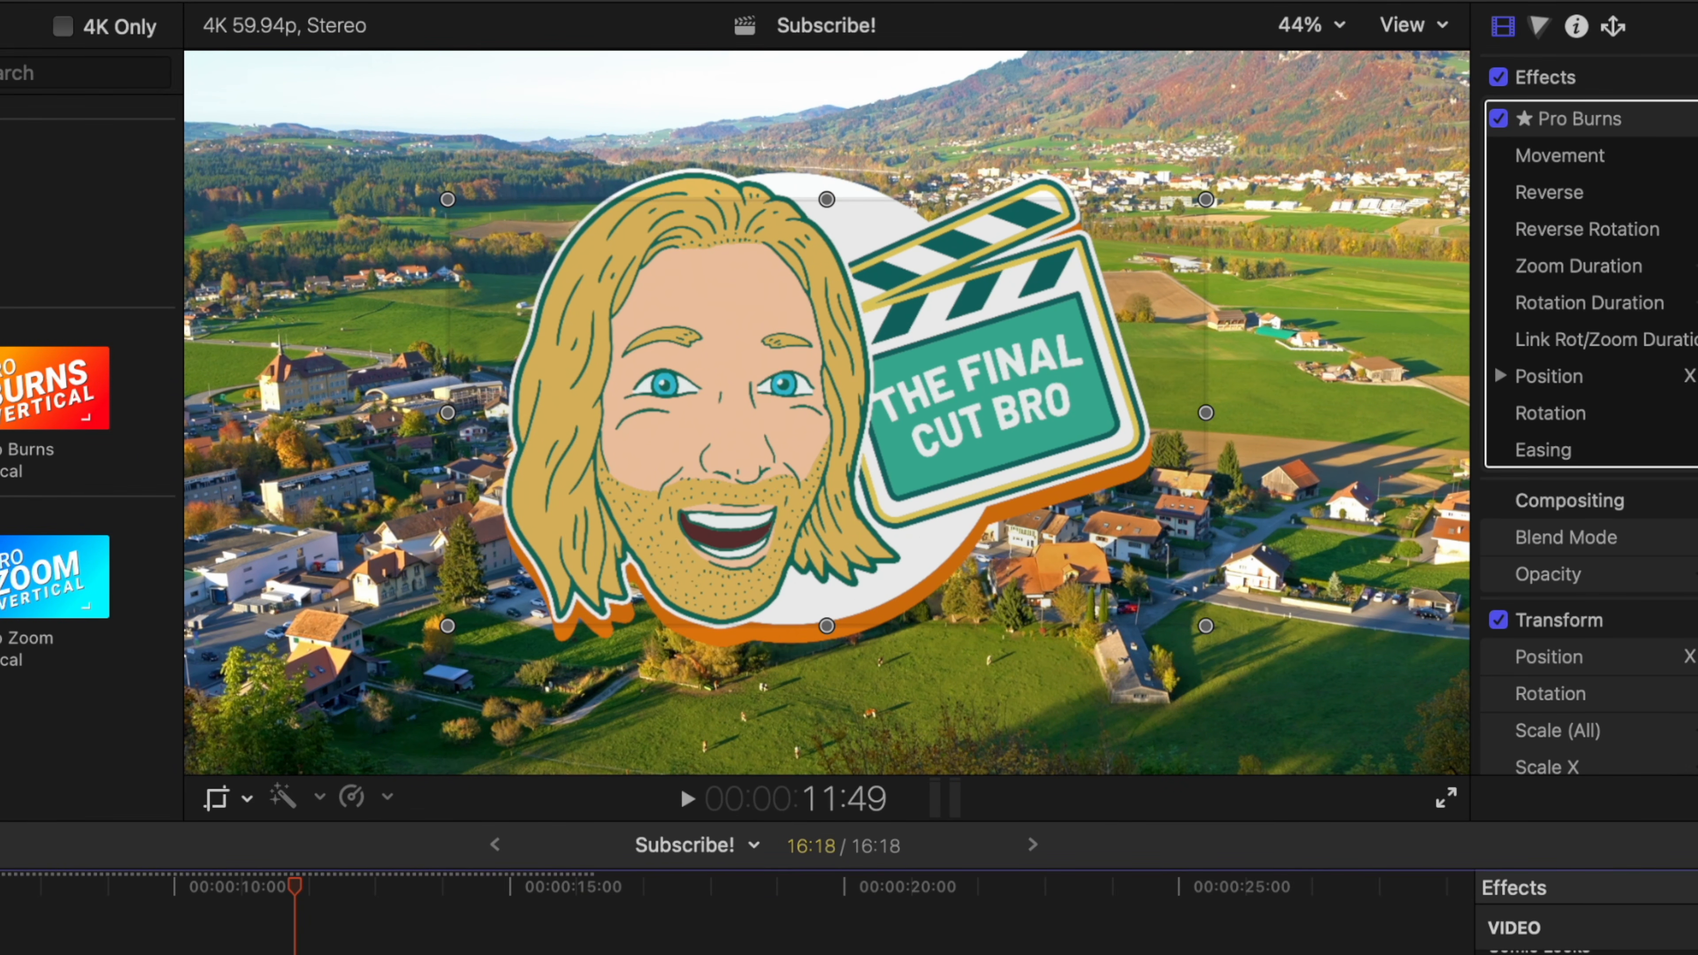
{"action": "key", "text": "space"}
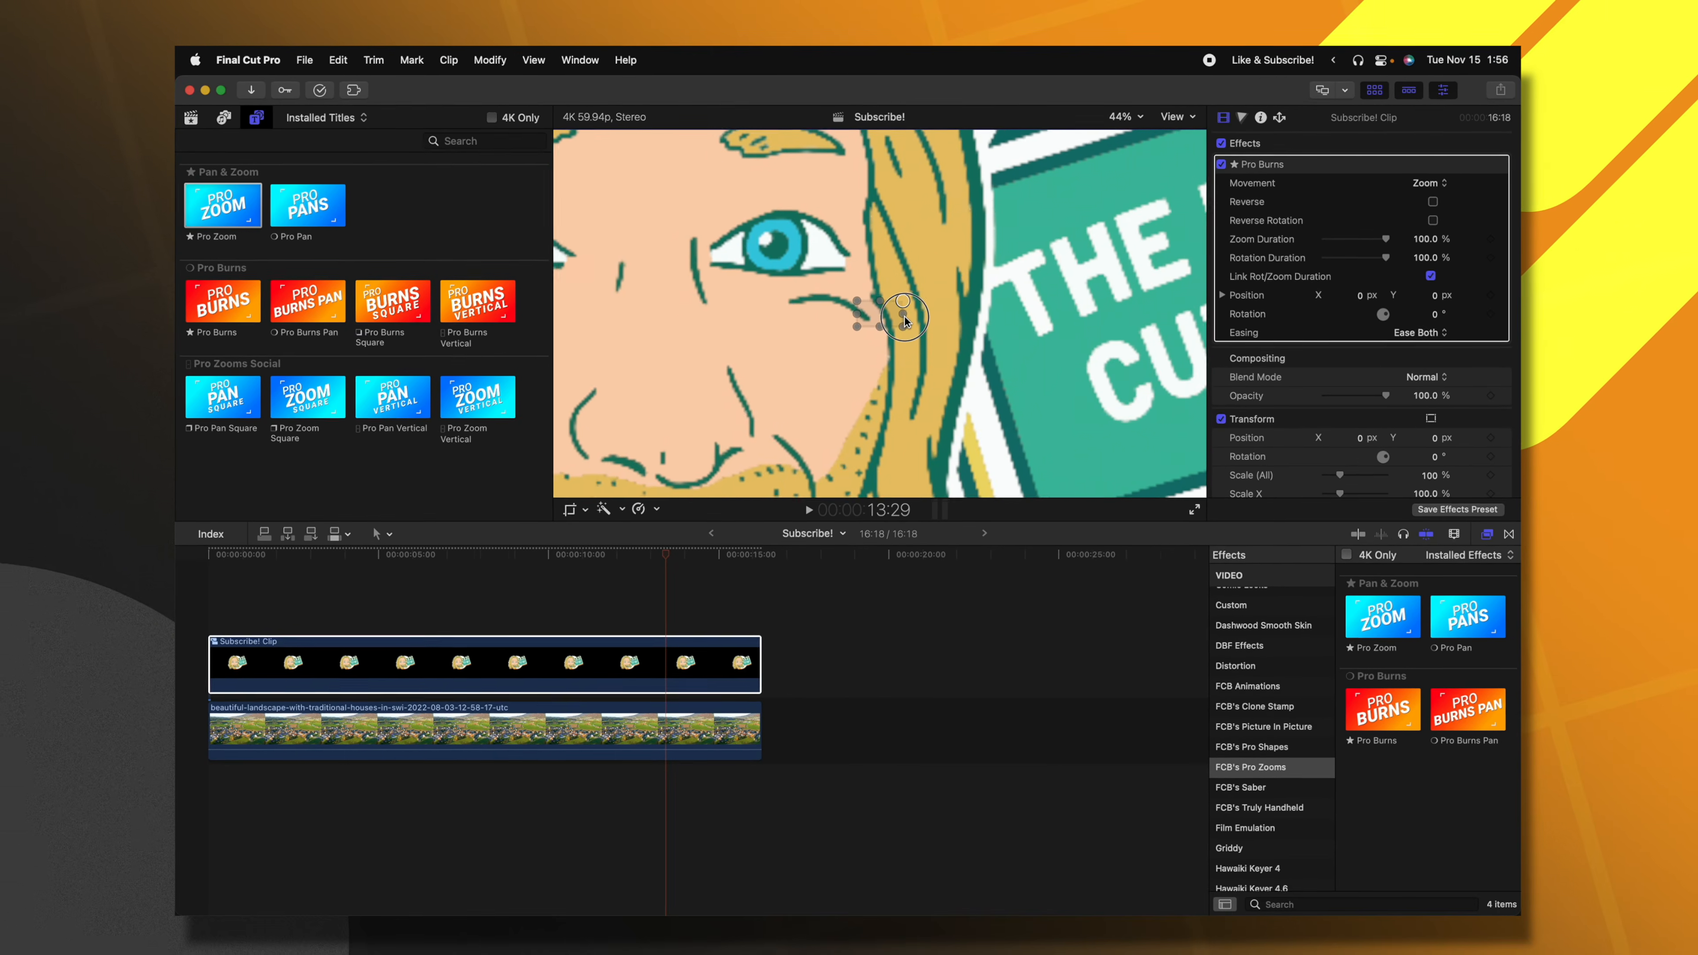
{"action": "left_click_drag", "start_coordinate": [904, 318], "coordinate": [854, 305]}
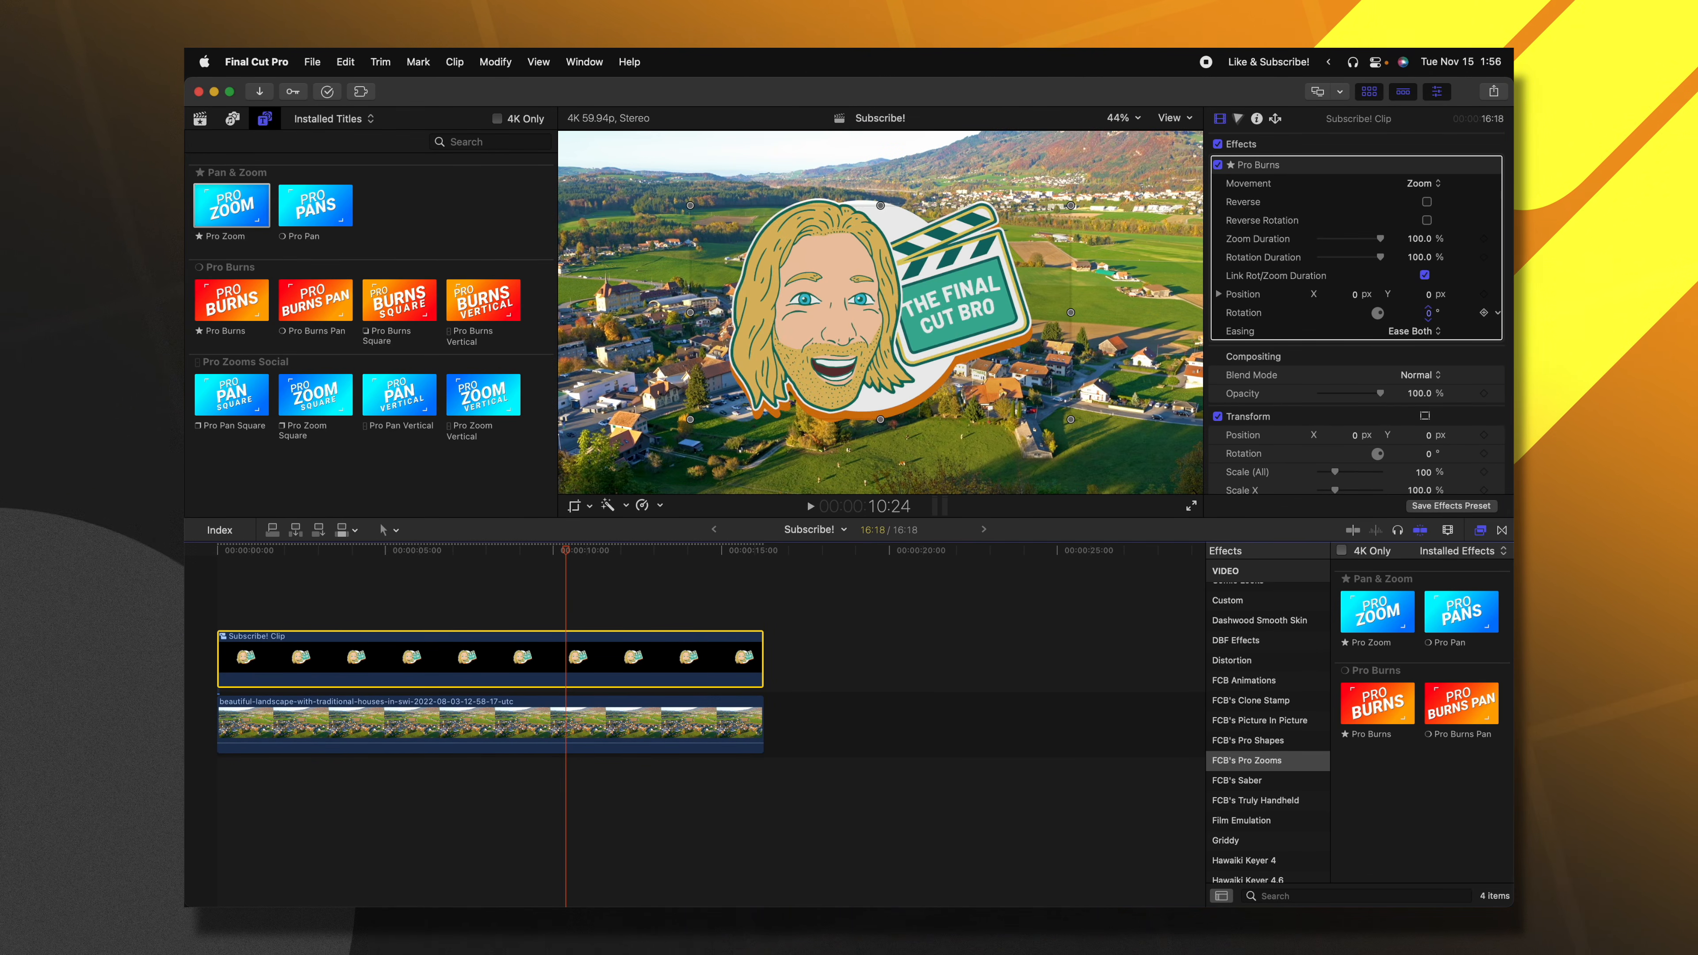
Set the cartoon clip's Pro Burns rotation to 18°, play back the move, and switch its Movement to Hold
{"action": "left_click_drag", "start_coordinate": [311, 555], "coordinate": [192, 555]}
{"action": "key", "text": "space"}
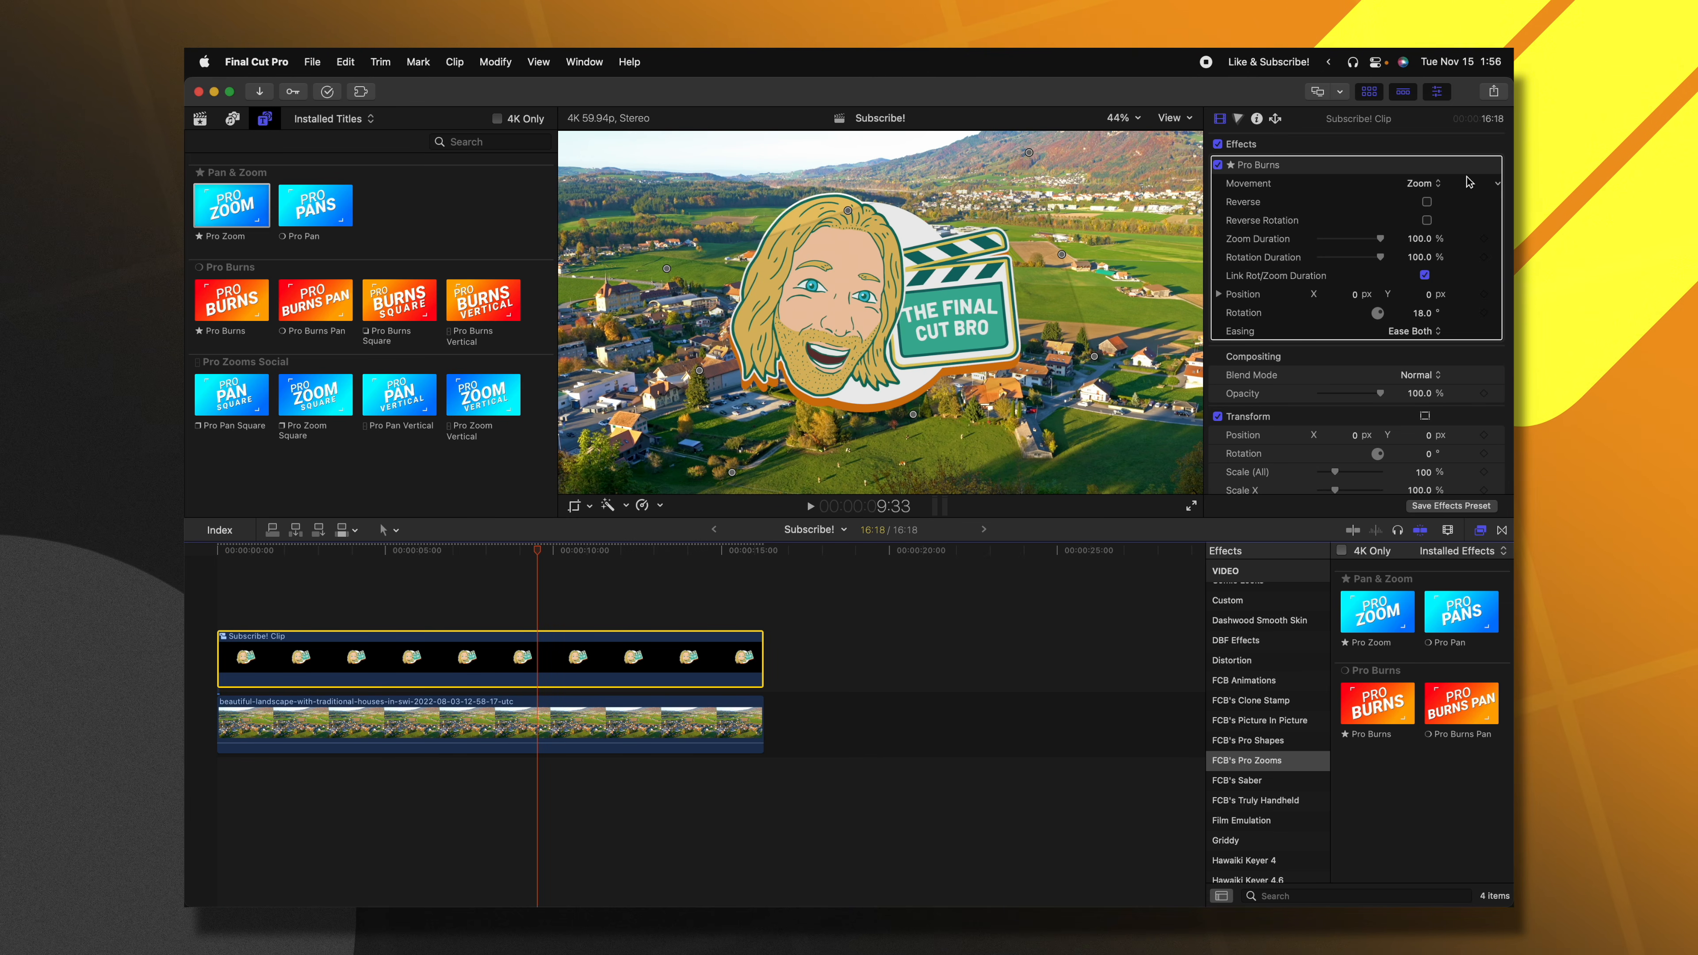
{"action": "left_click", "coordinate": [1419, 202]}
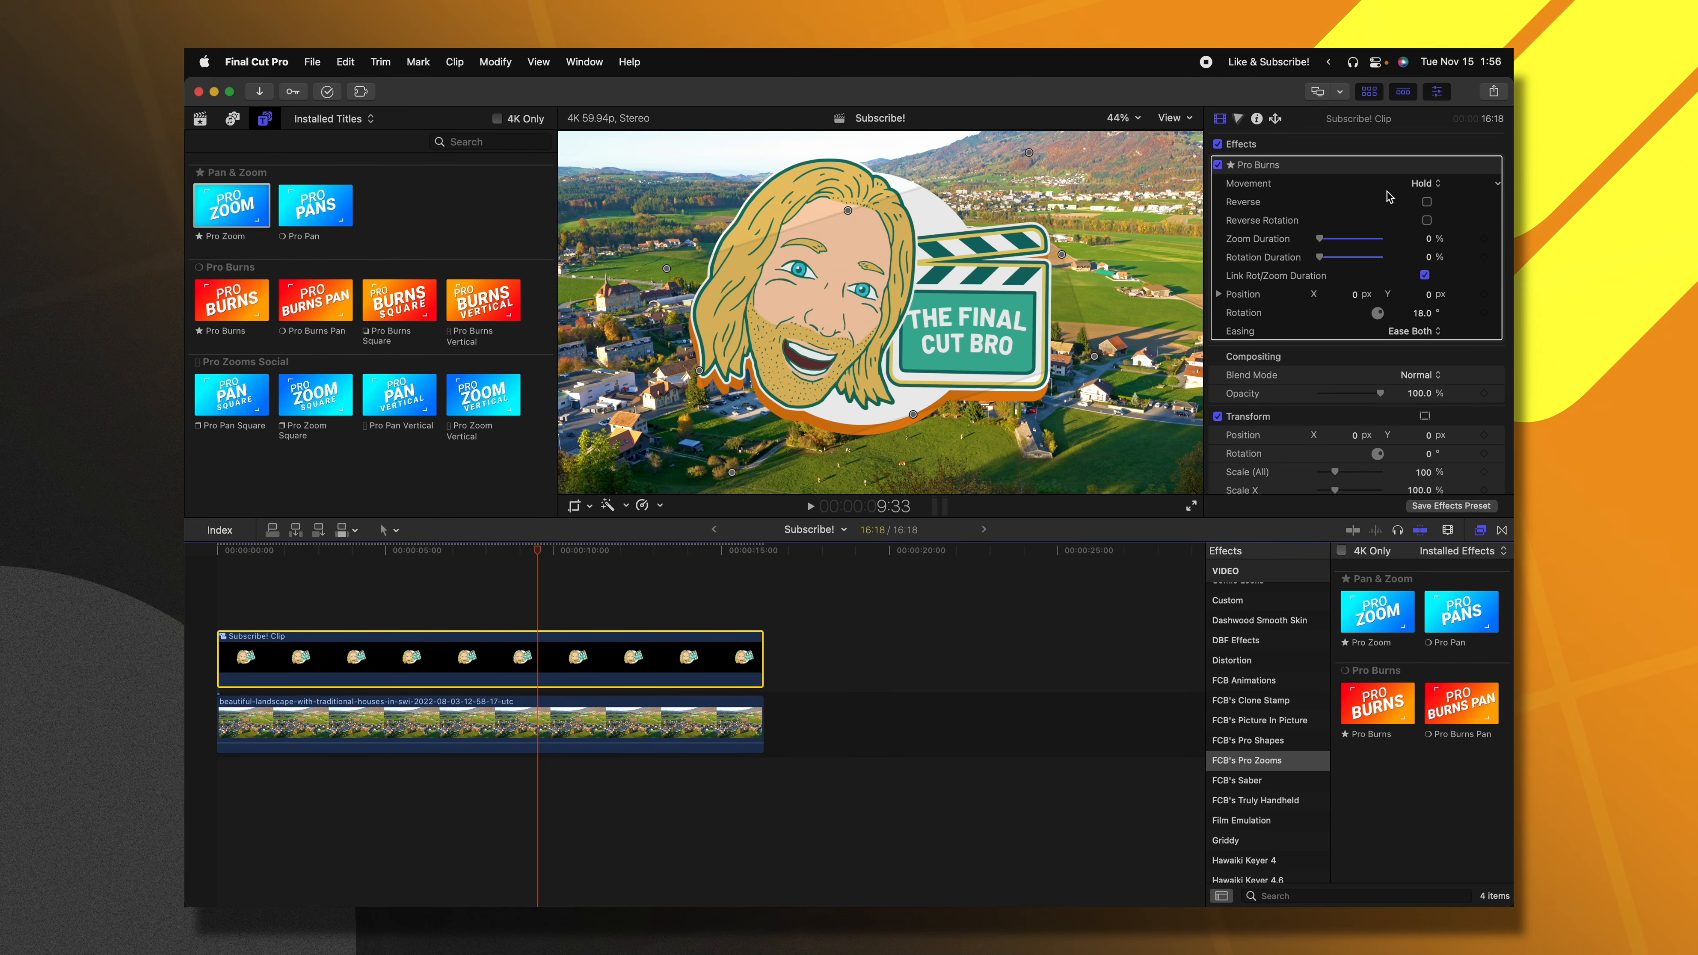
Clear the cartoon clip from the timeline and apply the Draw Mask effect to the landscape clip
{"action": "key", "text": "super+z"}
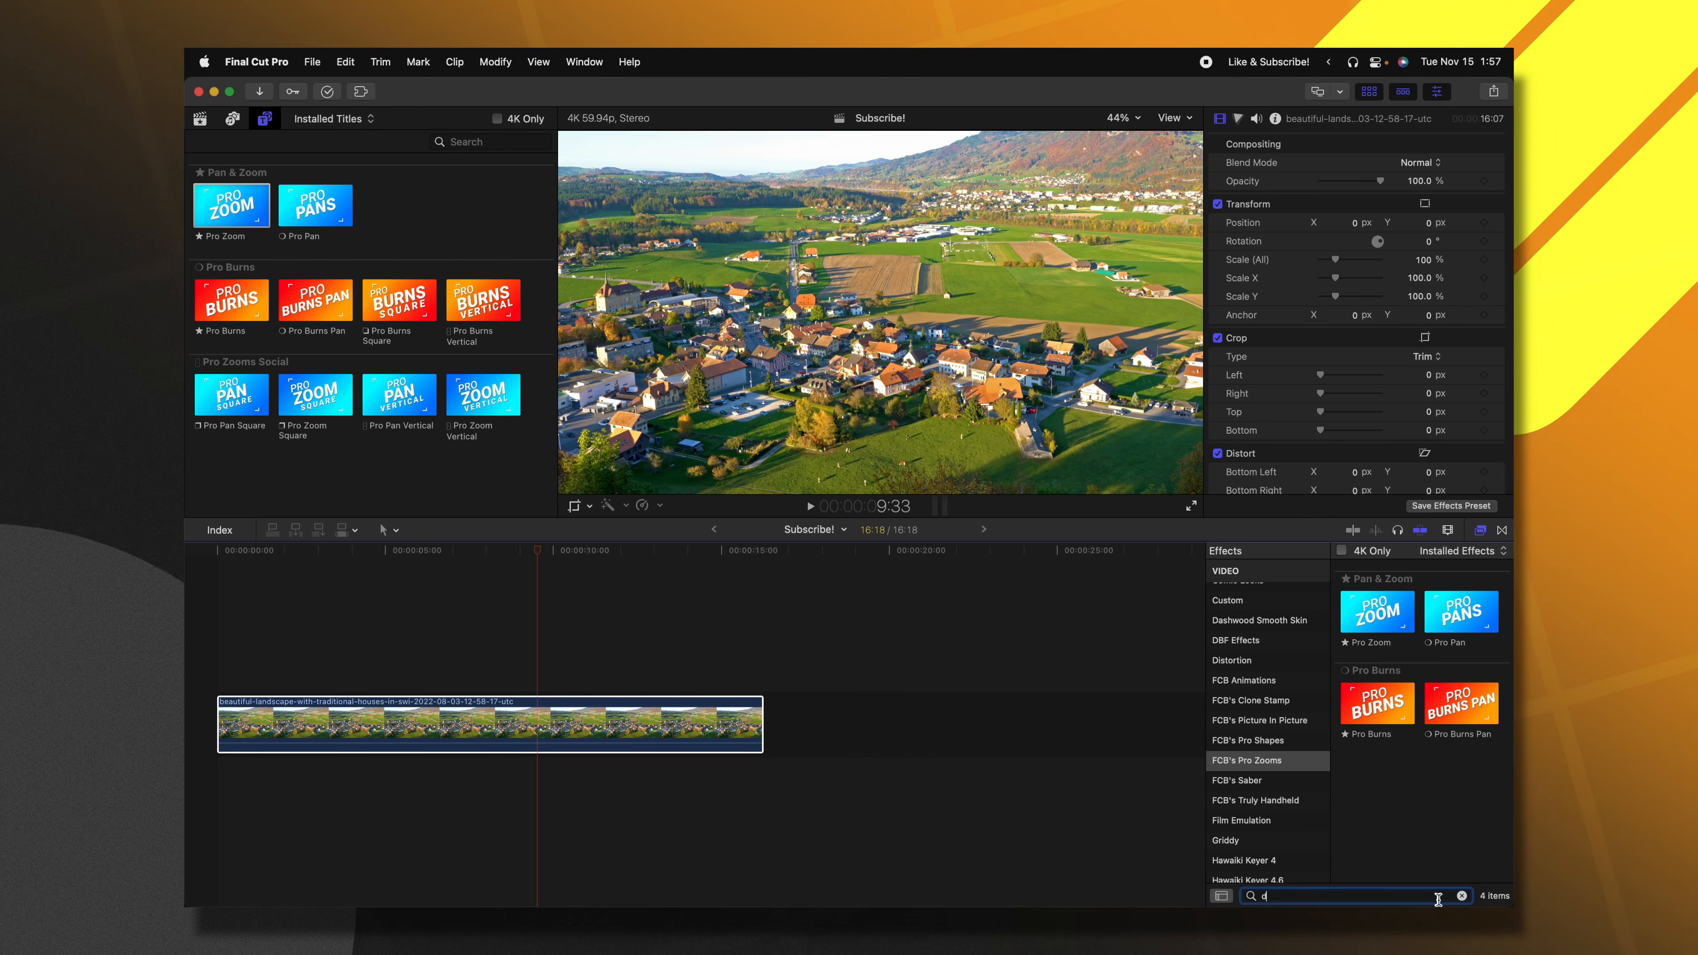
{"action": "type", "text": "draw"}
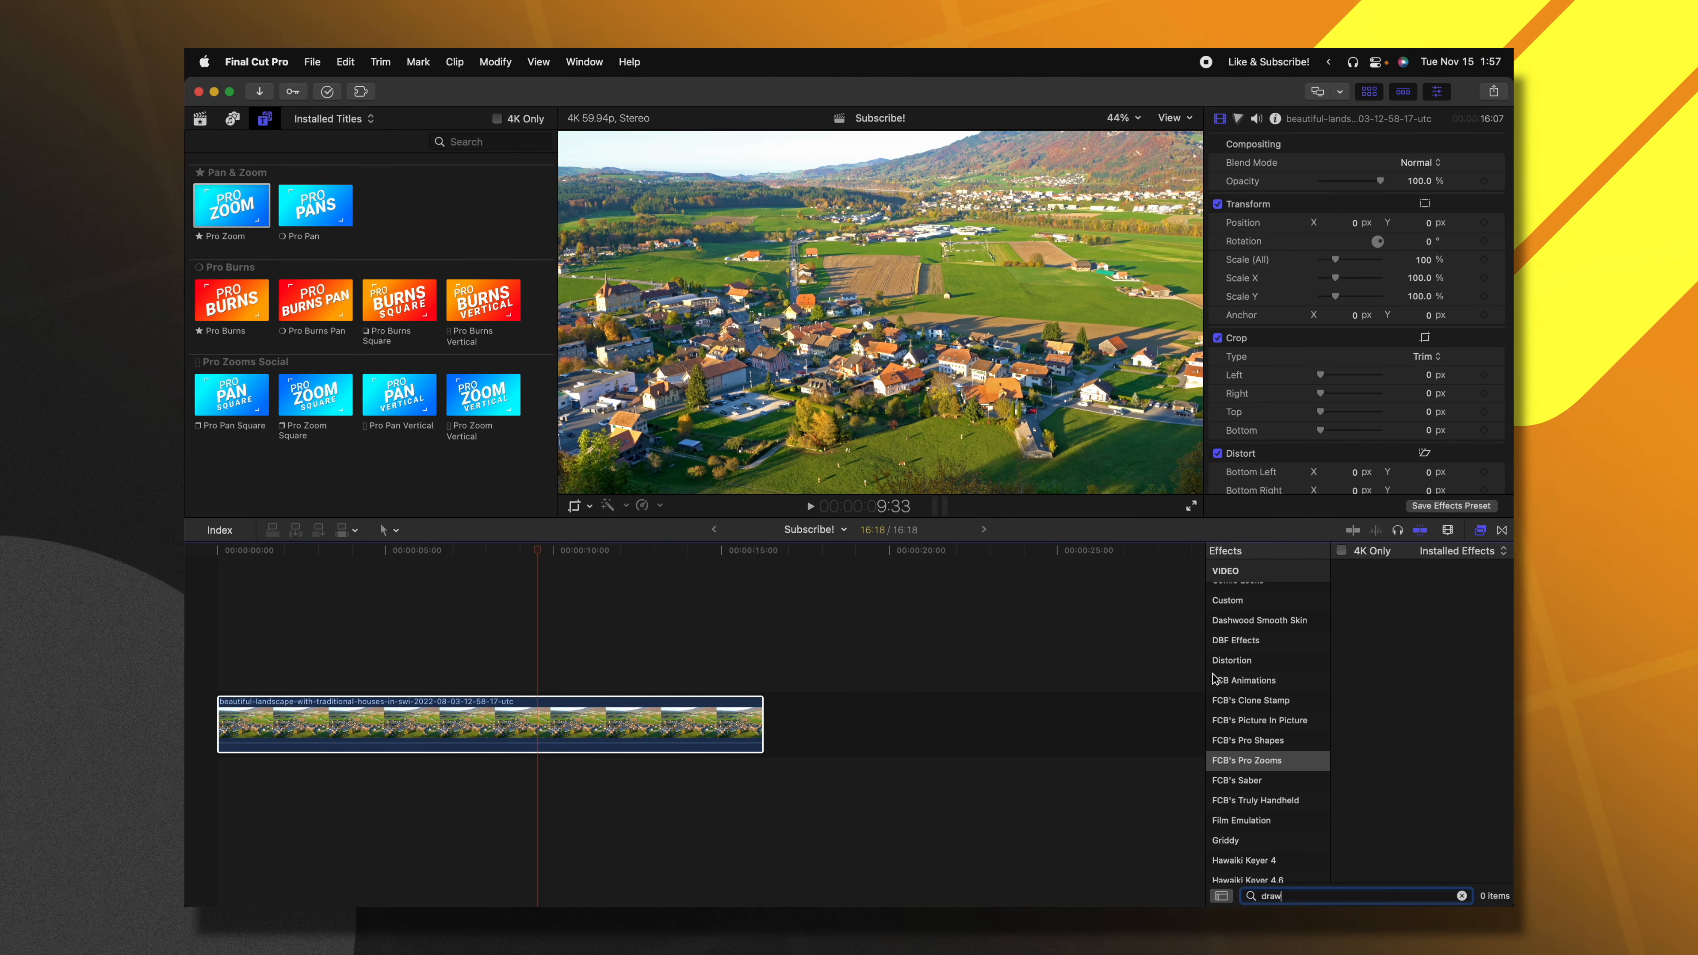
{"action": "left_click_drag", "start_coordinate": [720, 685], "coordinate": [722, 709]}
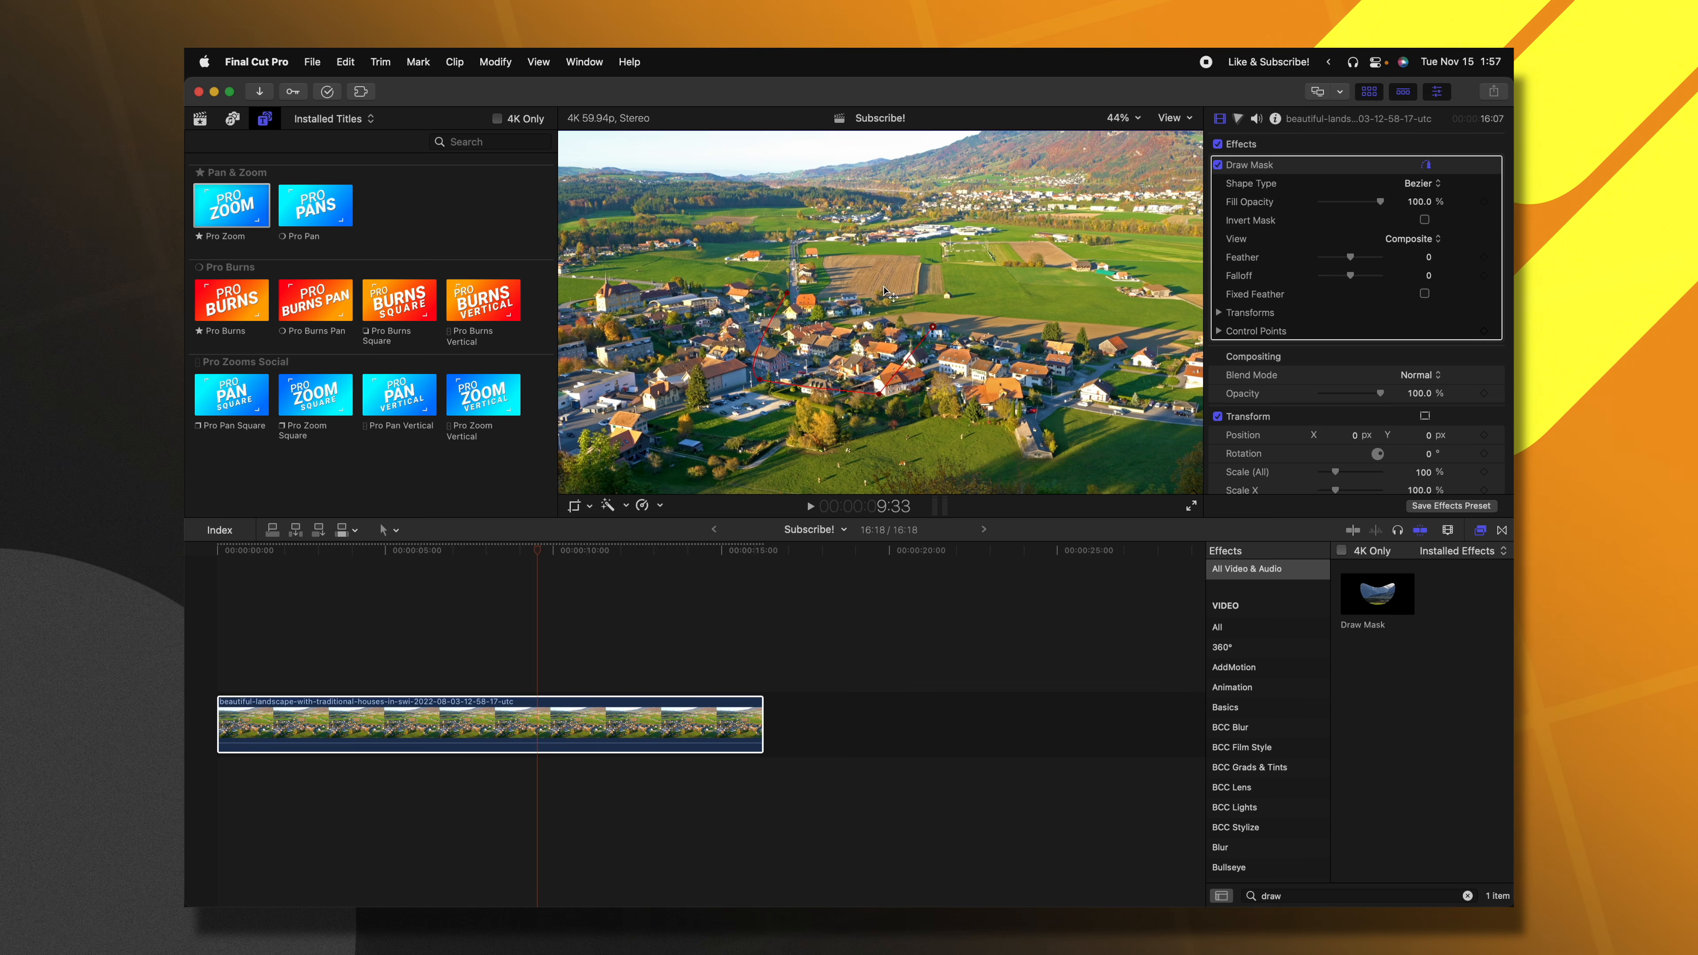
Outline a closed mask around the village houses and stack a second copy of the landscape clip in the timeline
{"action": "left_click", "coordinate": [793, 303]}
{"action": "left_click_drag", "start_coordinate": [447, 743], "coordinate": [447, 796]}
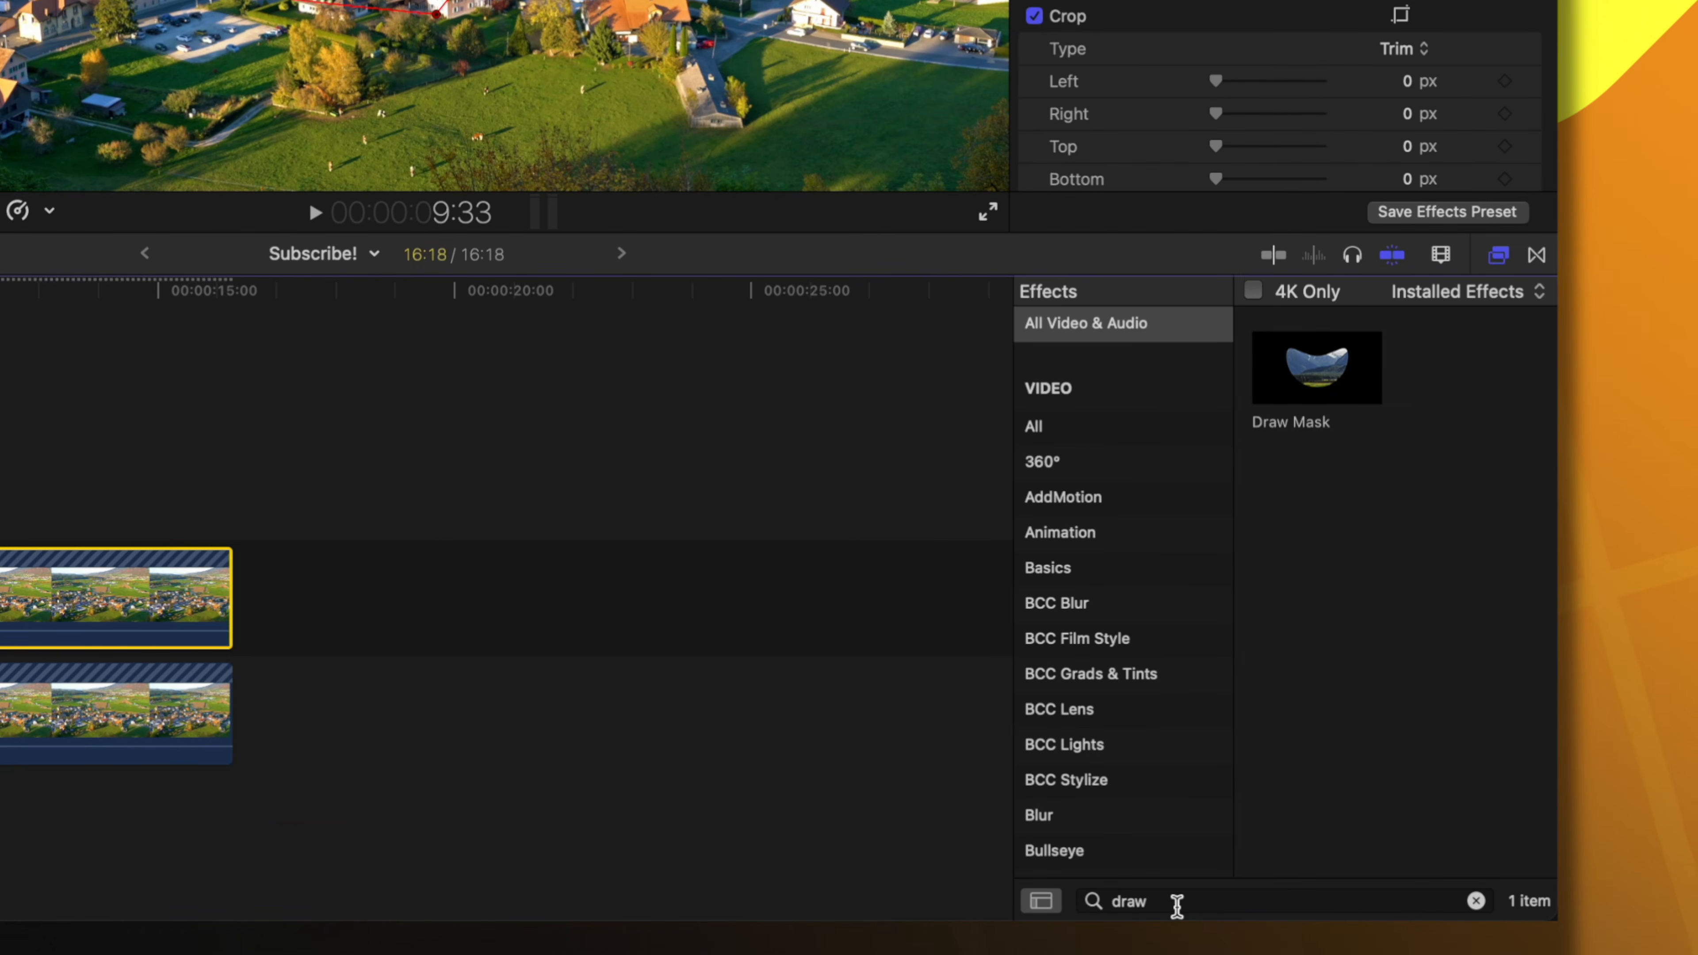
Apply the Pro Zoom effect to the upper masked clip and move its on-screen target to X -0.06, Y -0.04
{"action": "type", "text": "burn"}
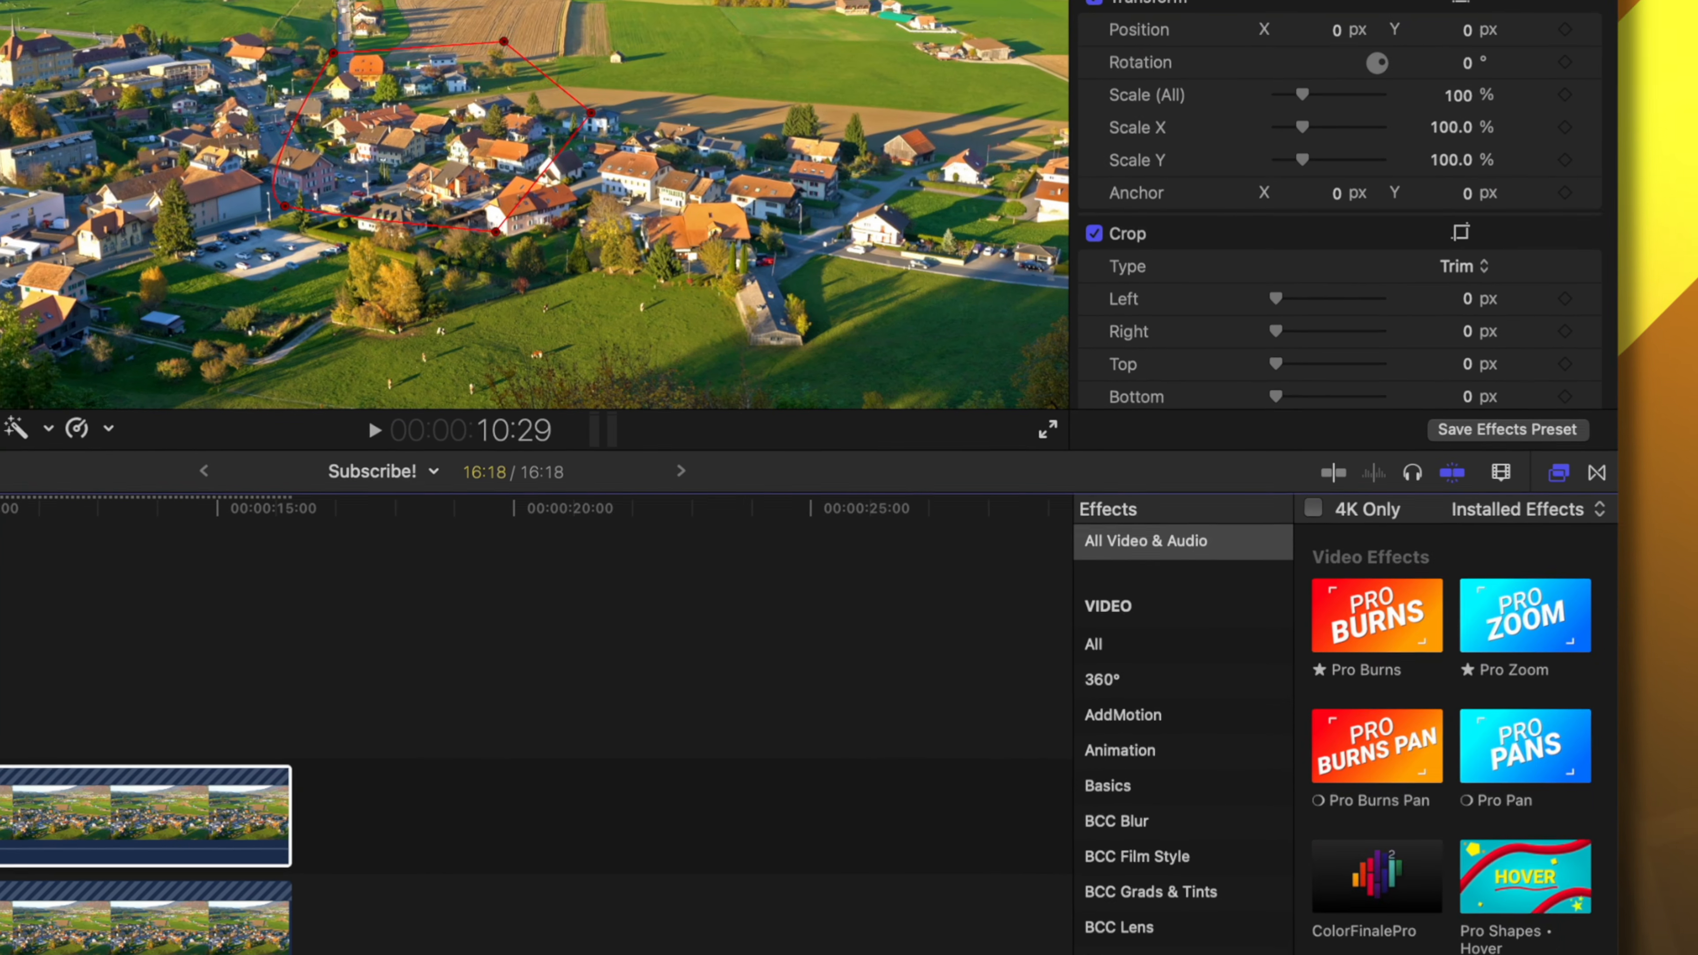
{"action": "key", "text": "space"}
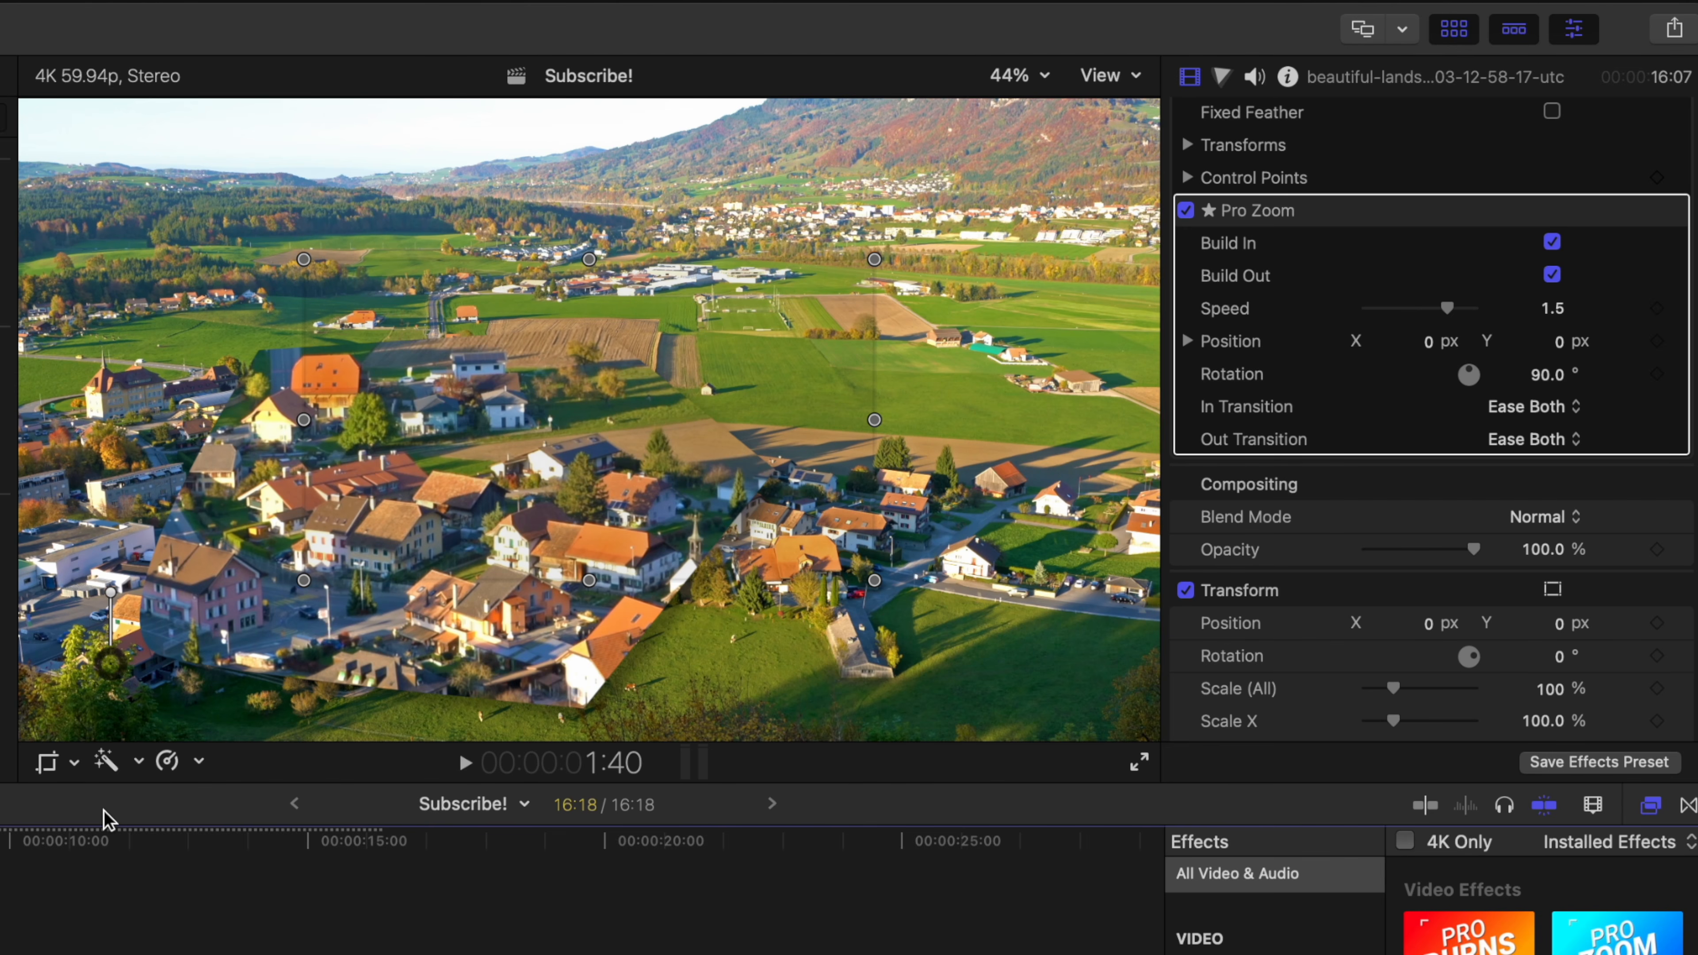
{"action": "left_click_drag", "start_coordinate": [589, 420], "coordinate": [551, 445]}
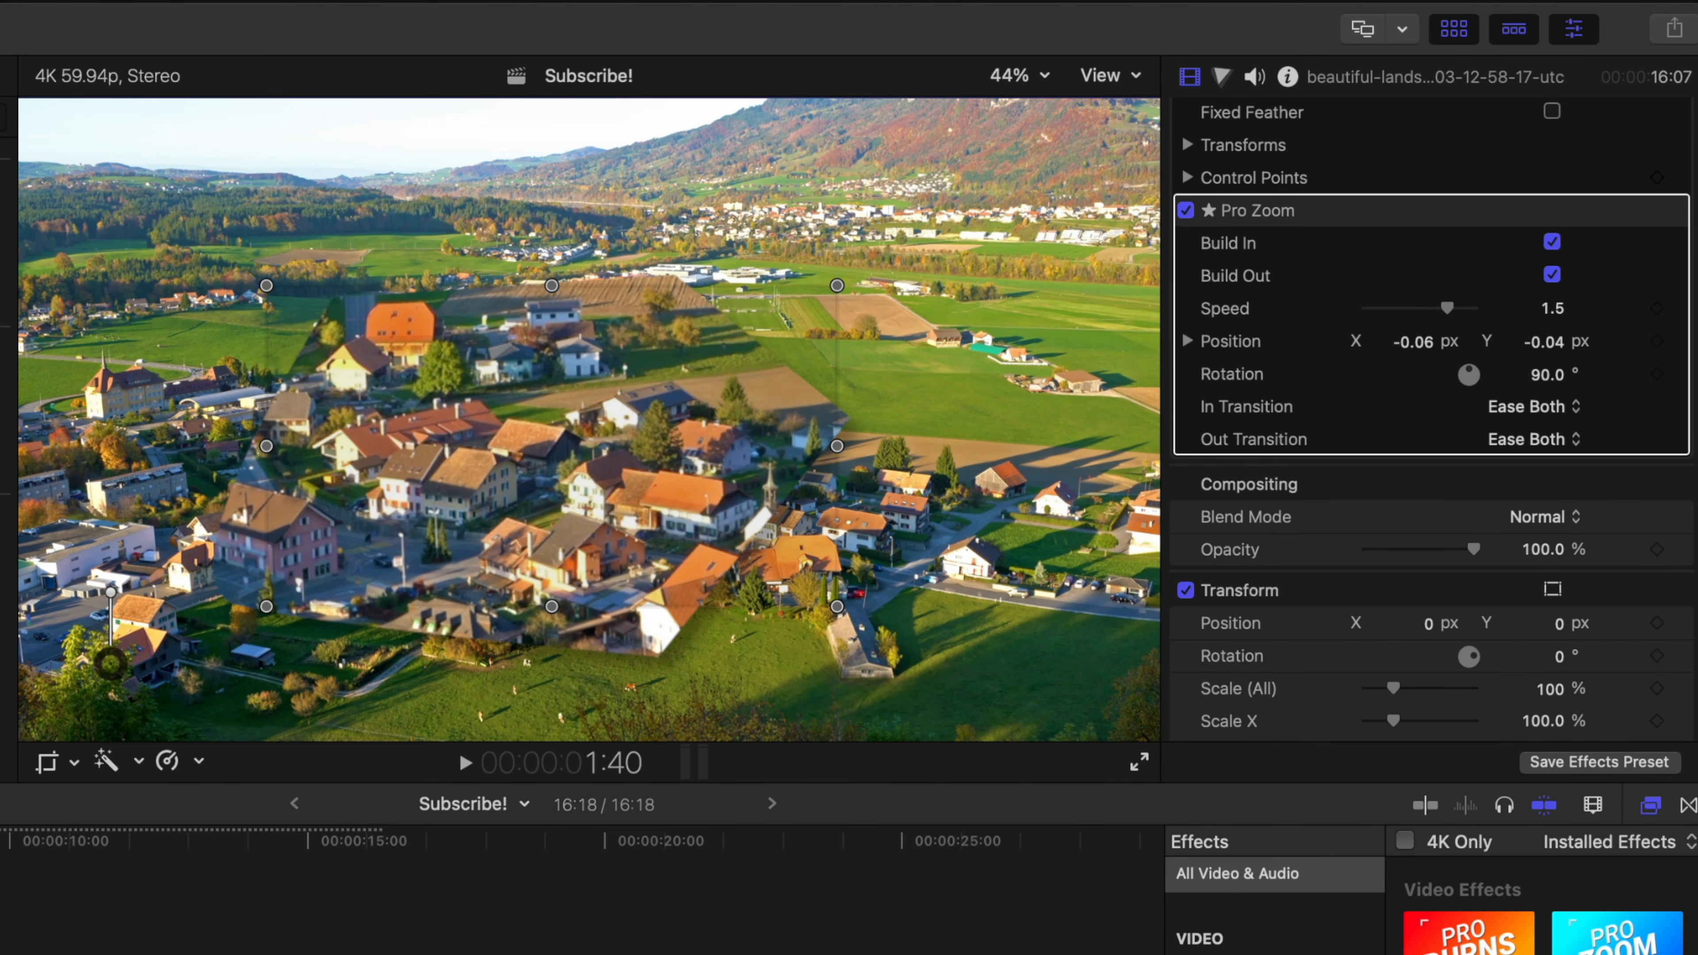
Play back the masked Pro Zoom, shift its position to X -0.62, Y 0.14, and play it again from the start
{"action": "key", "text": "space"}
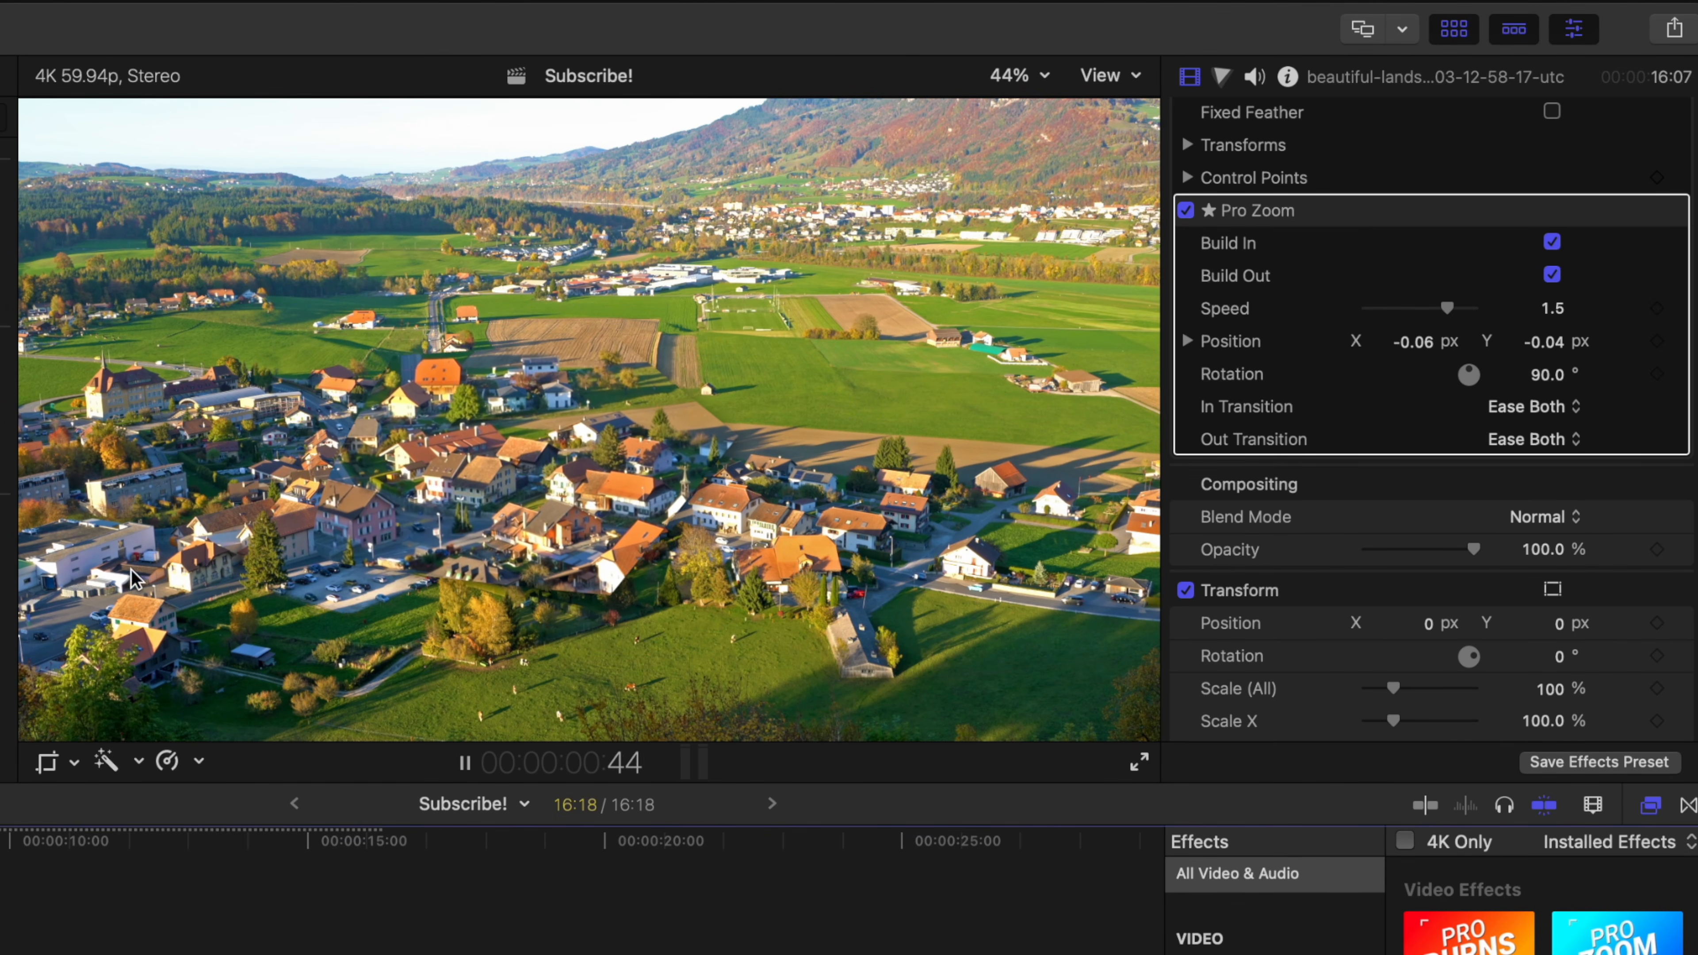
{"action": "key", "text": "space"}
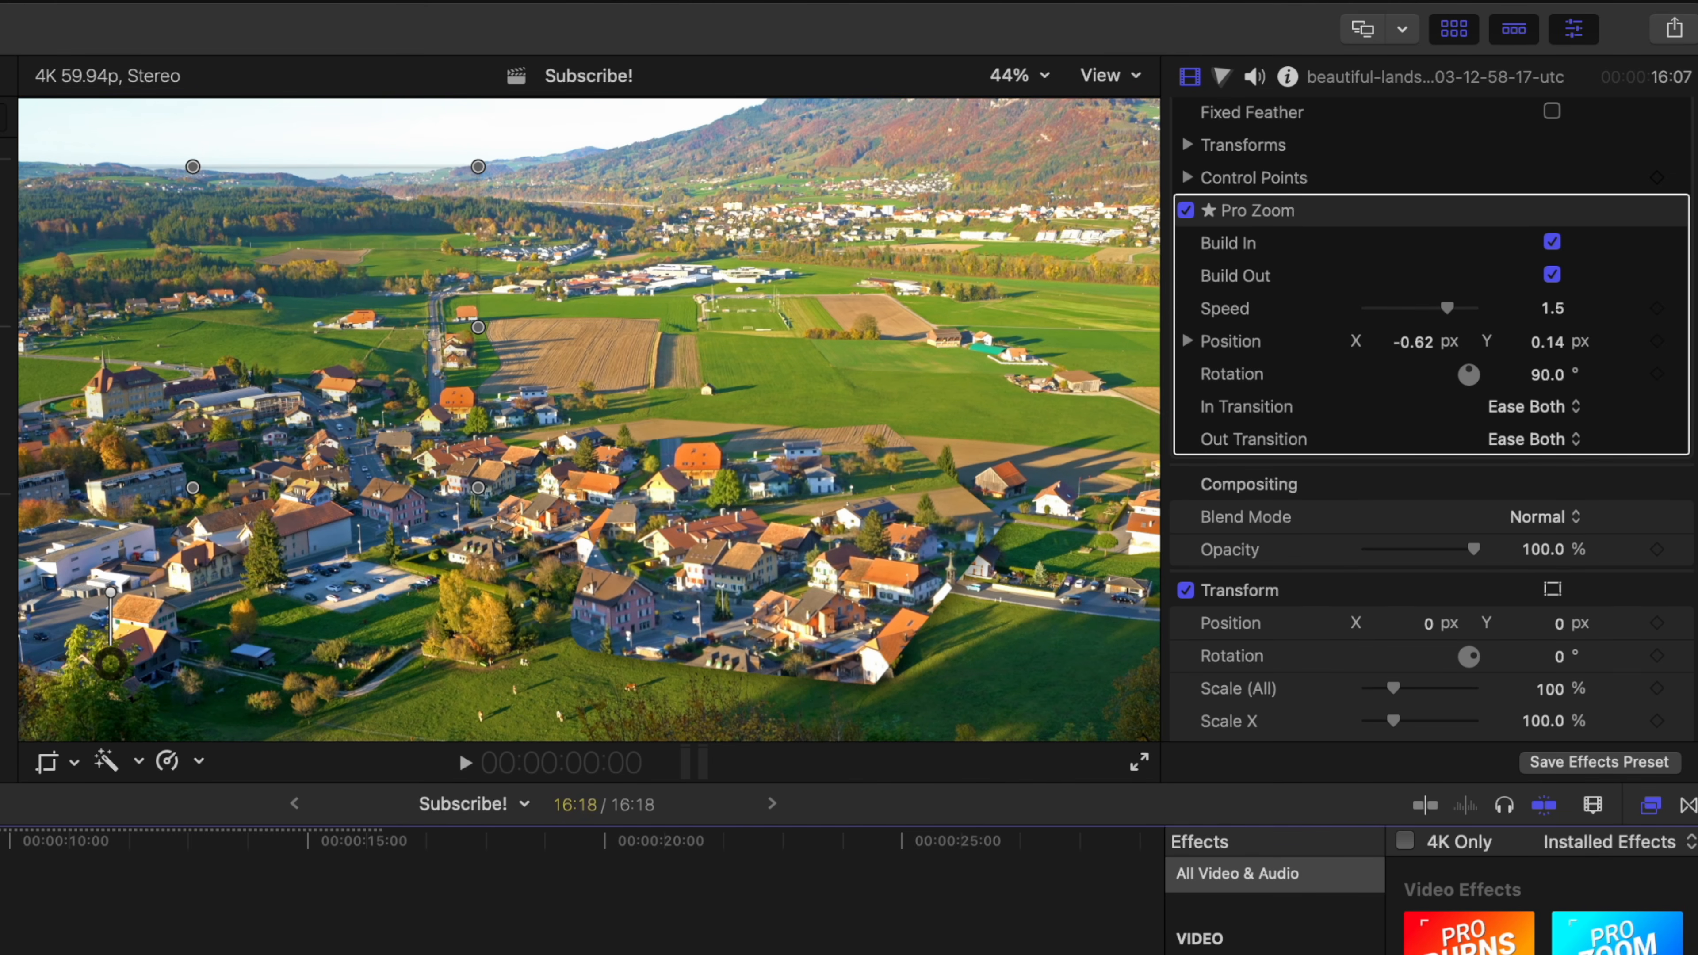
{"action": "key", "text": "space"}
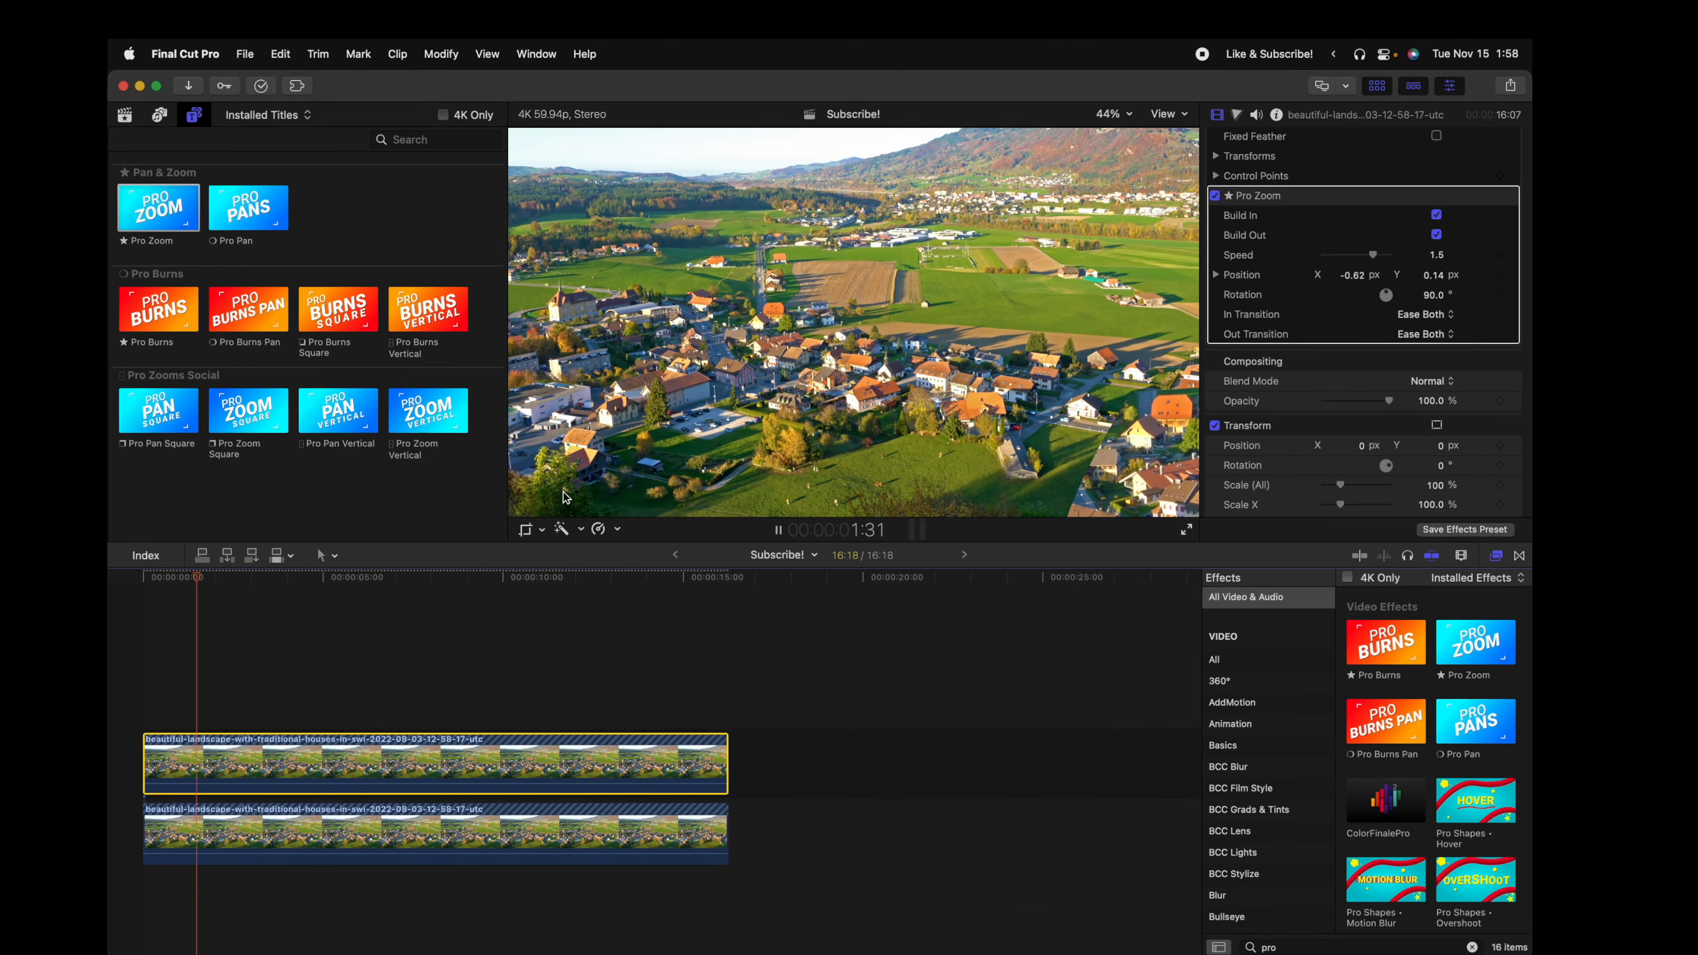